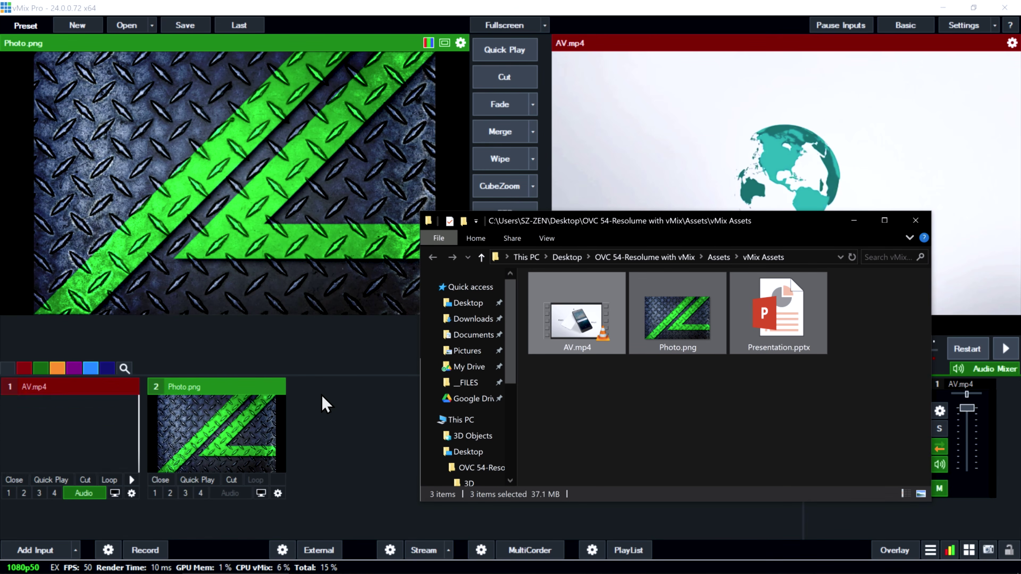
- Check Presentation.pptx in preview, bring Photo.png back to preview, and fade it to the output
click(241, 527)
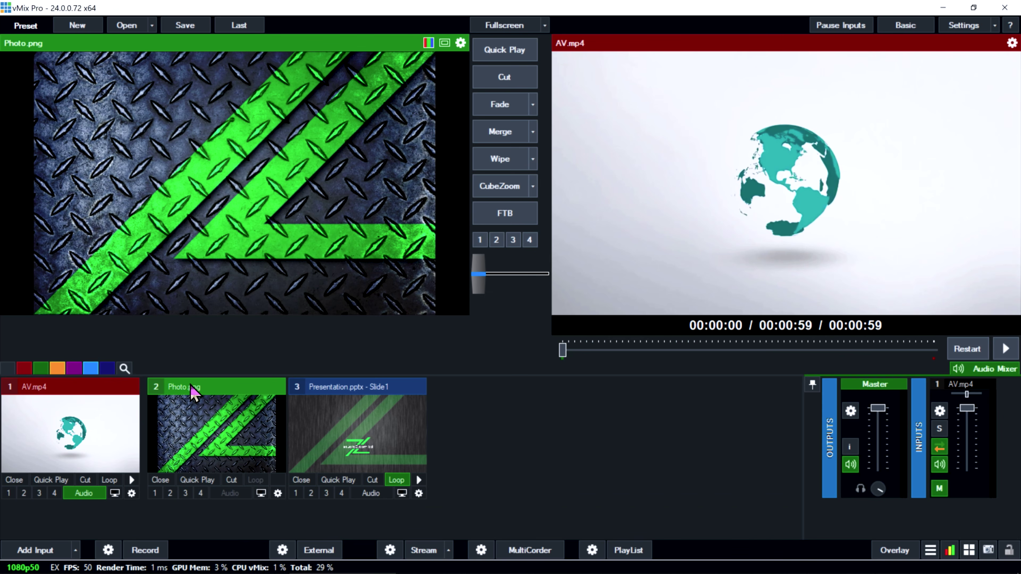
click(357, 396)
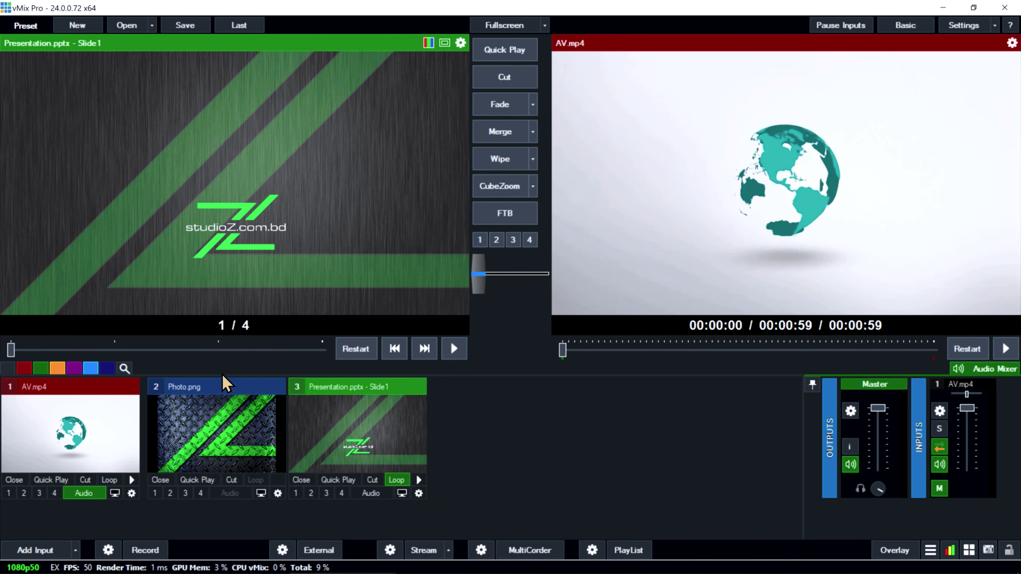
click(221, 388)
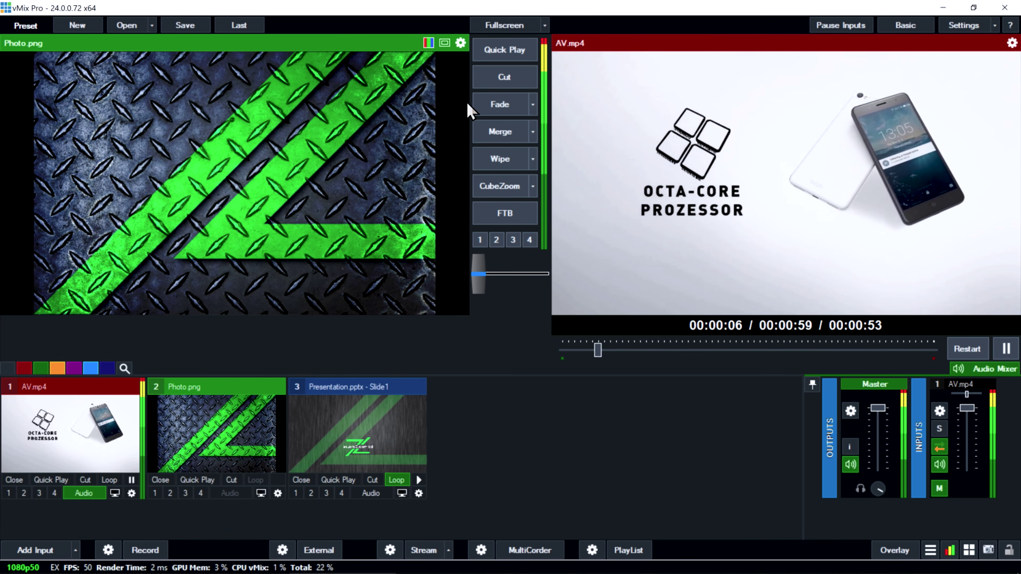
click(498, 106)
- Cut Presentation.pptx to the output, and switch the preview to AV.mp4 and back to Photo.png
click(328, 392)
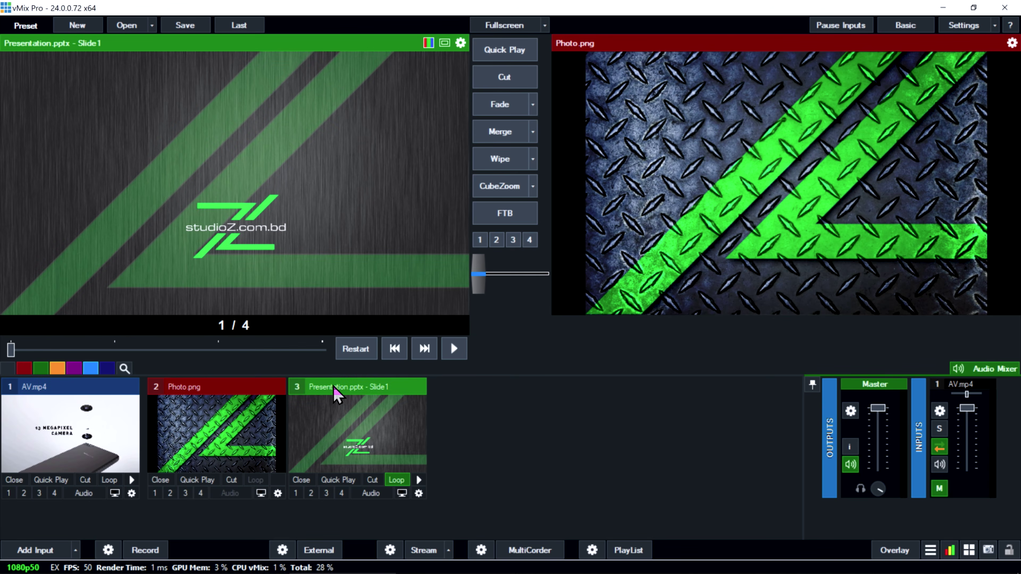
click(498, 77)
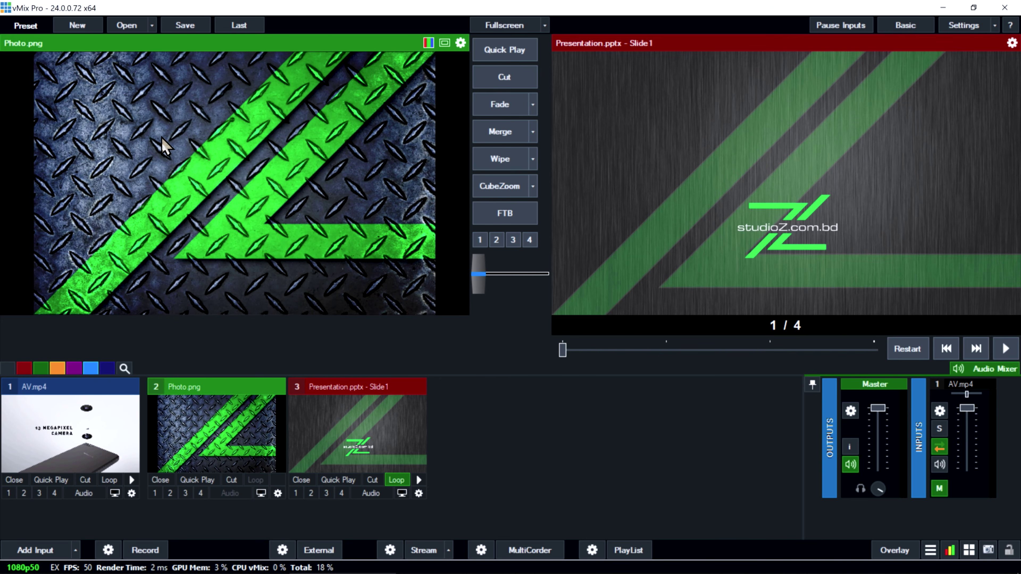
click(89, 396)
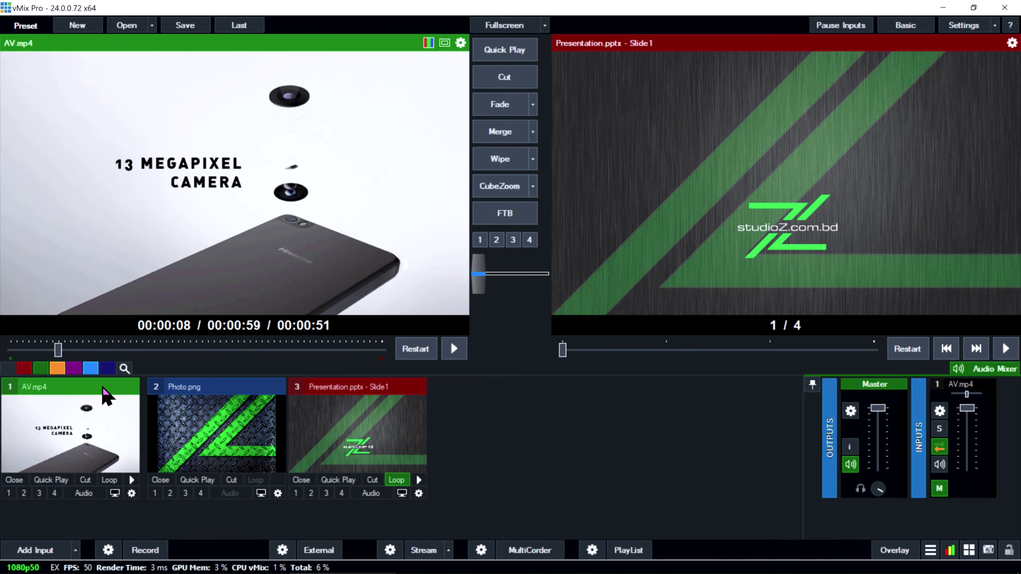
click(209, 400)
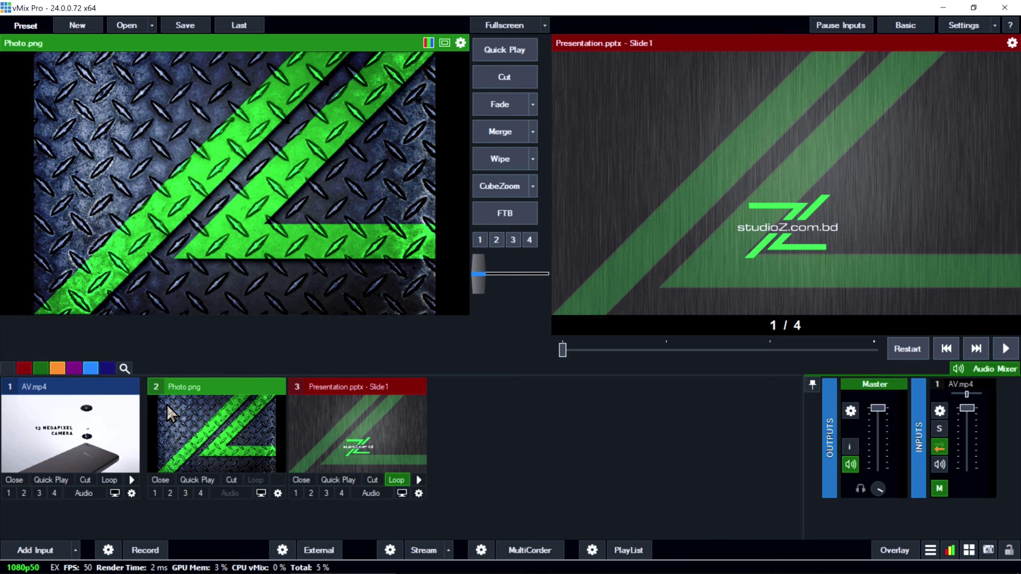
- Add the USB2.0 HD IR UVC WebCam as a camera input and load it into preview
click(35, 550)
click(198, 156)
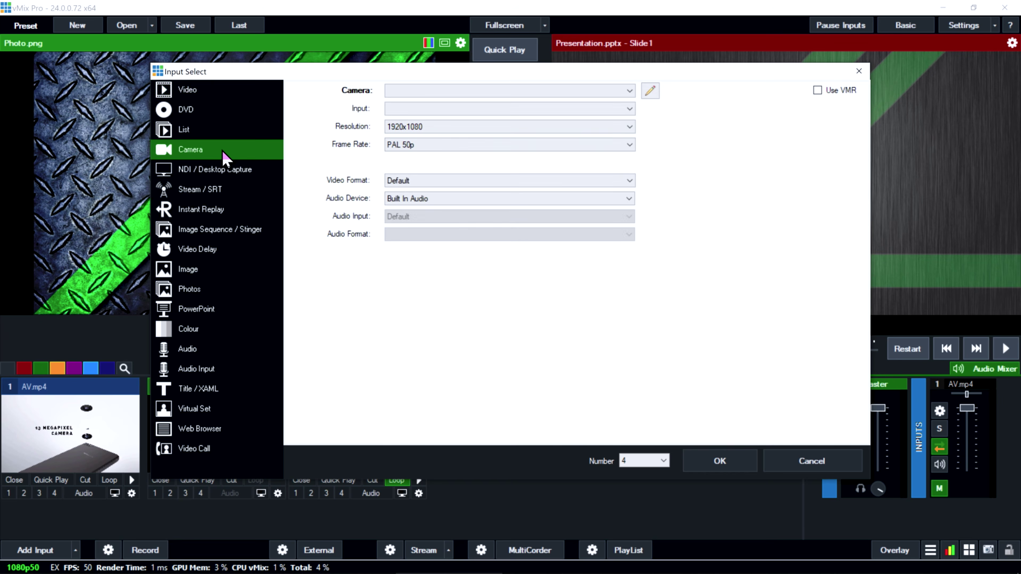
click(416, 90)
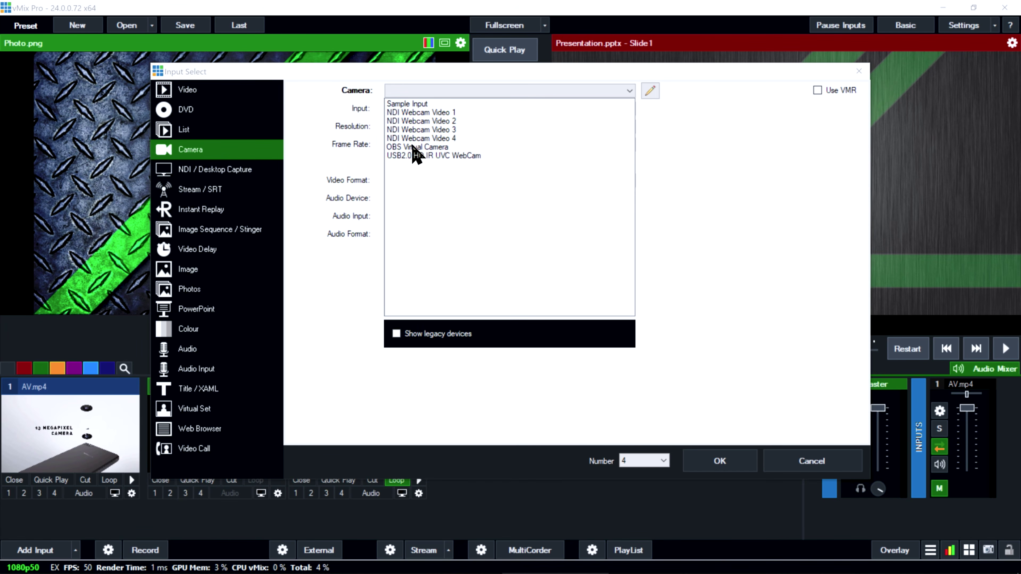
click(416, 155)
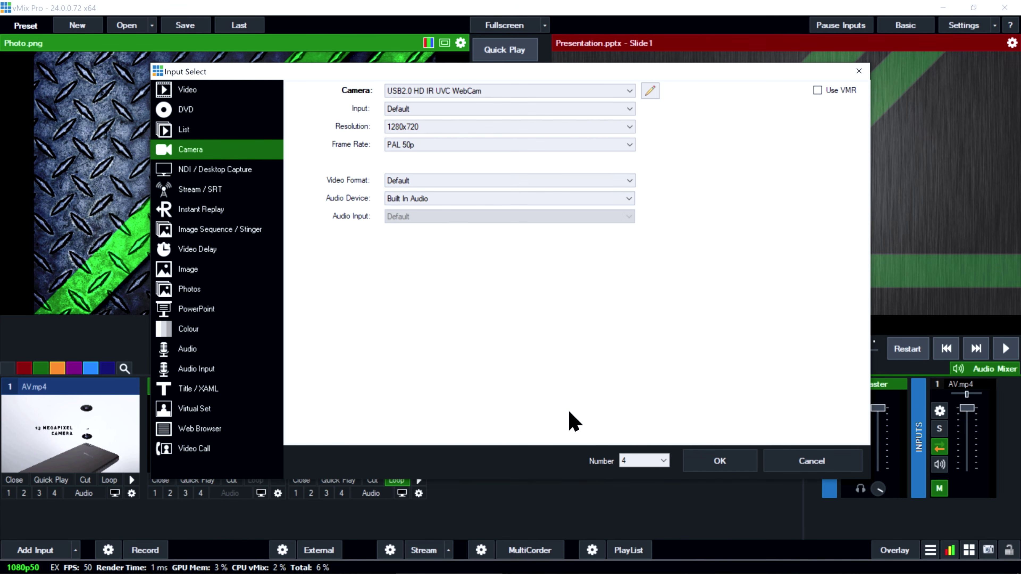
click(717, 466)
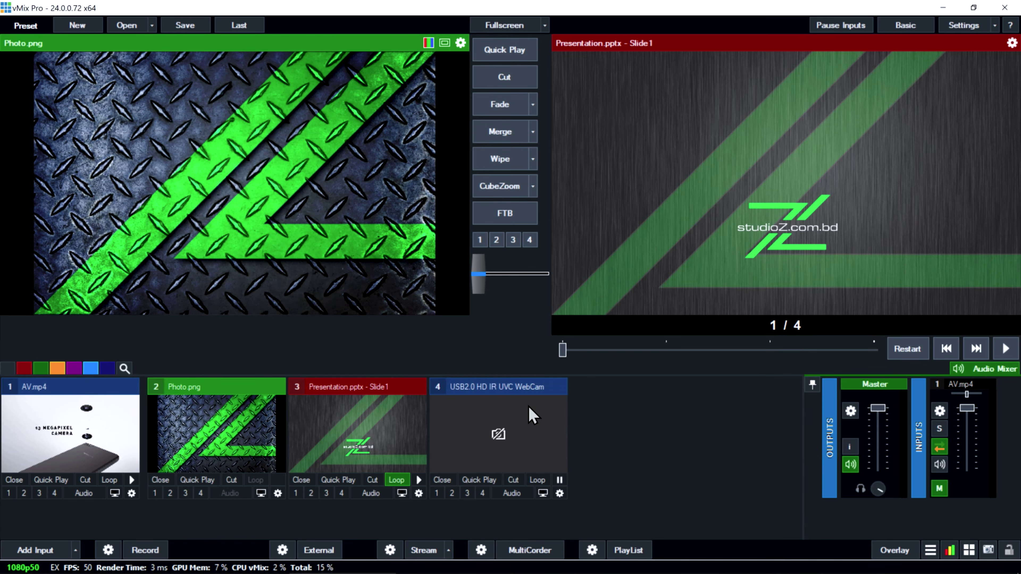
click(511, 393)
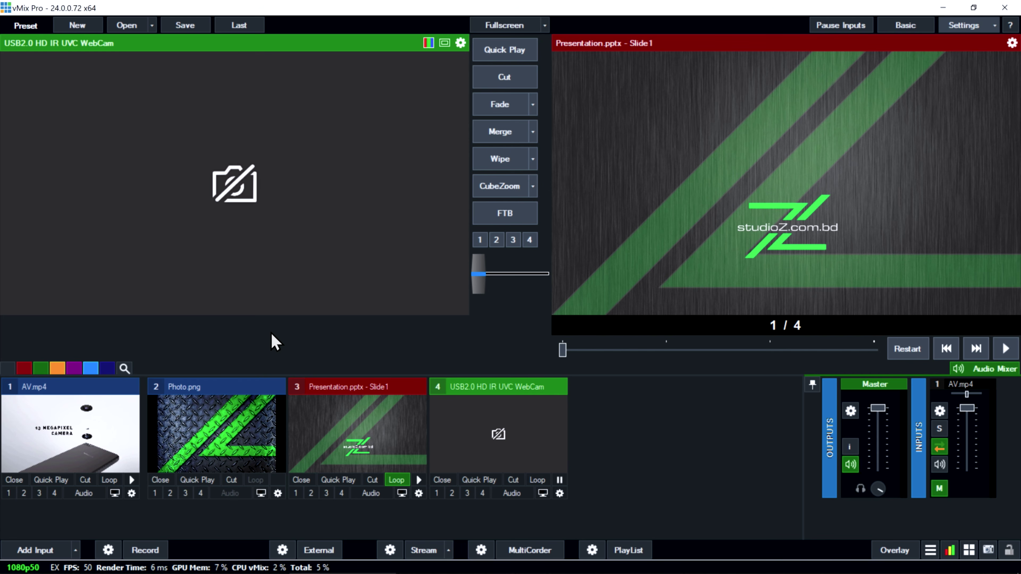
- Create a new shortcut in the settings and assign the Space key to it
click(964, 25)
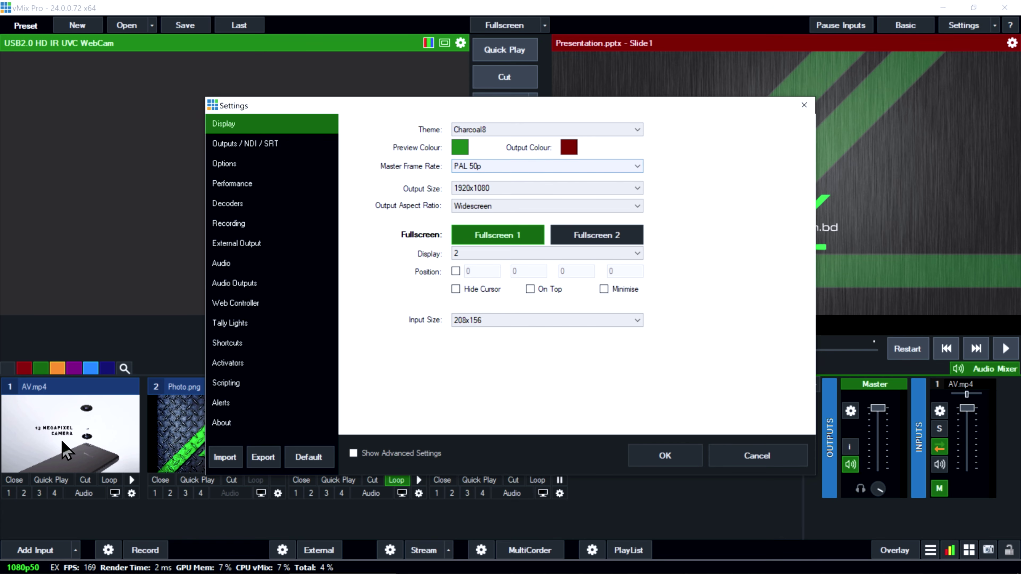
click(229, 344)
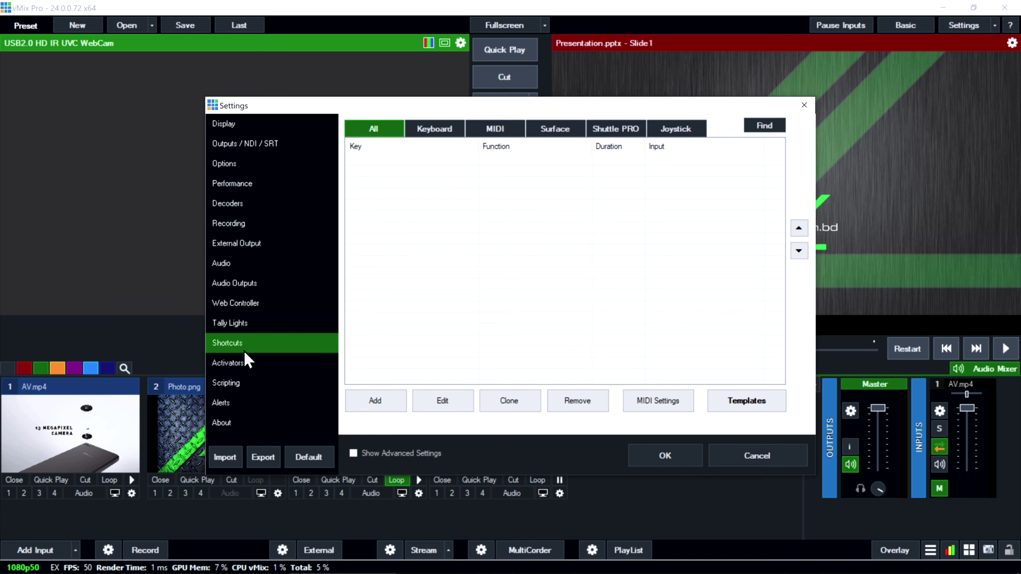
click(375, 401)
click(513, 97)
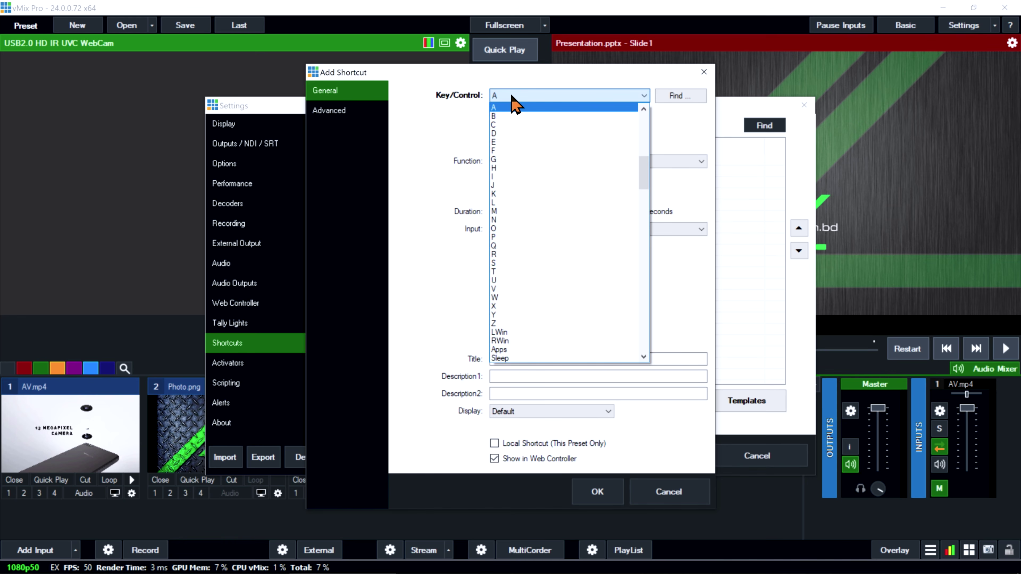
click(651, 86)
click(677, 100)
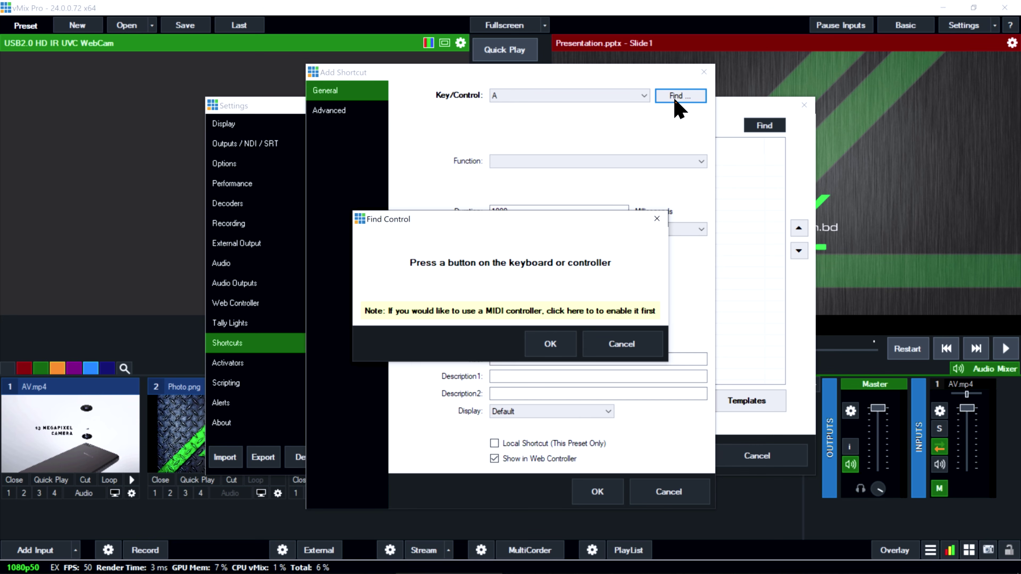
key(space)
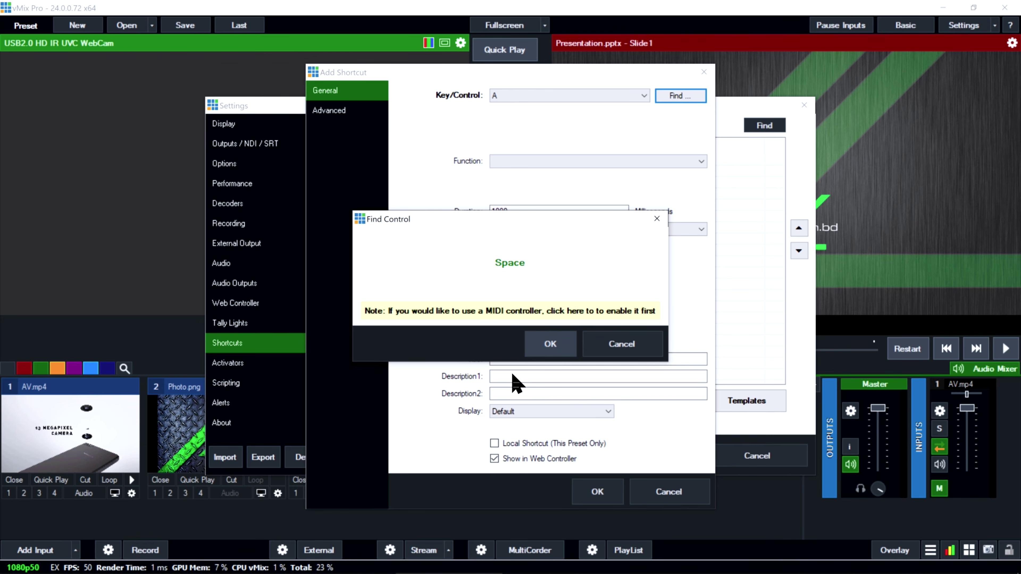
click(537, 349)
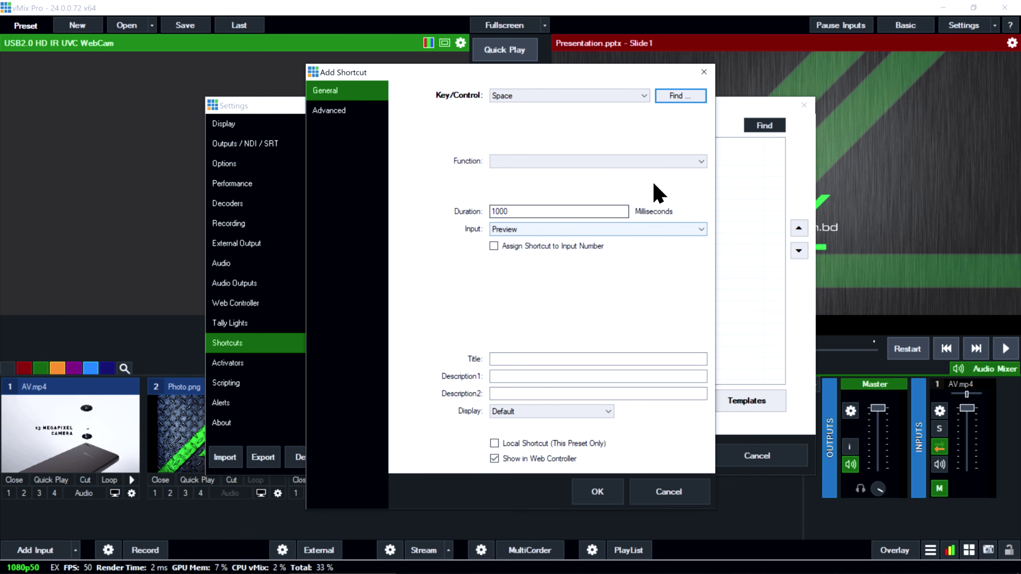
- Give the Space shortcut the Fade function with a 100 millisecond duration and the title "fade", and save the settings
click(663, 162)
click(587, 205)
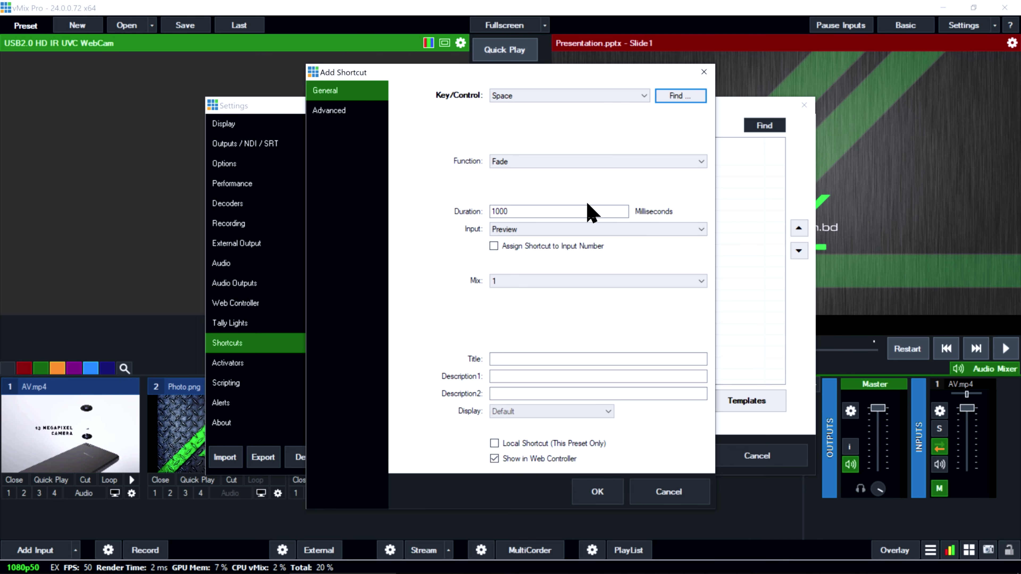
drag(522, 214, 433, 213)
text(100)
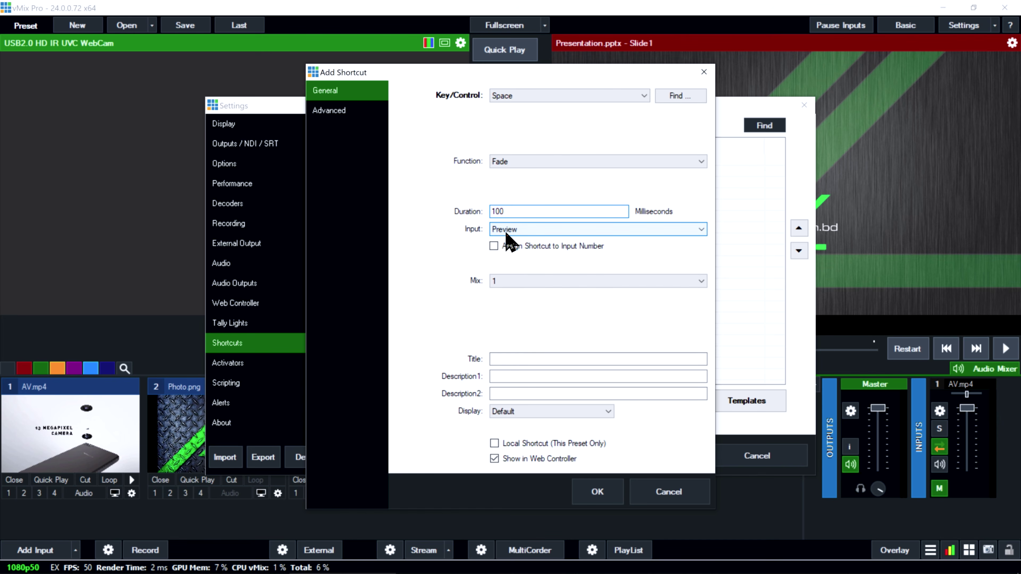
click(502, 360)
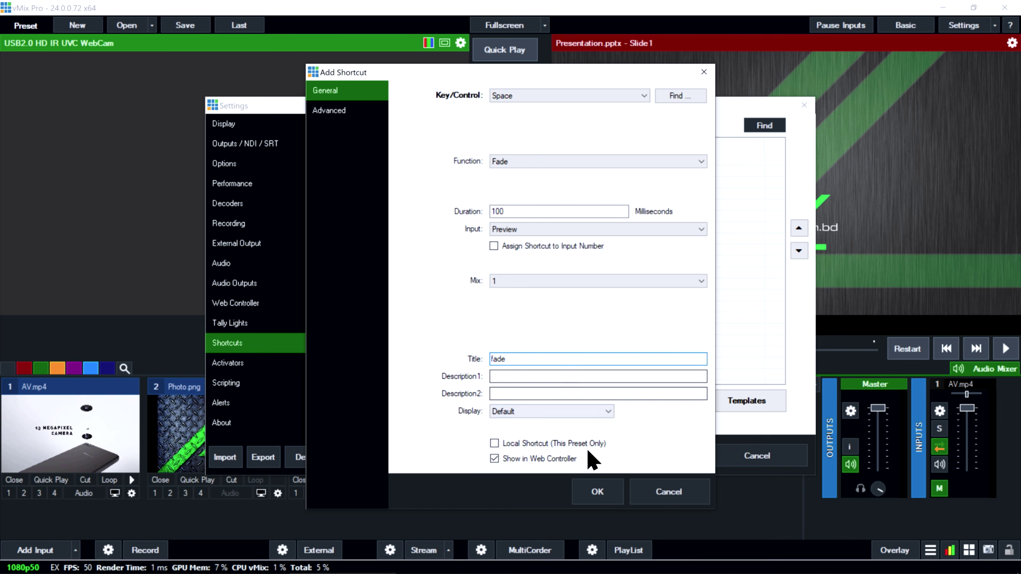
click(619, 494)
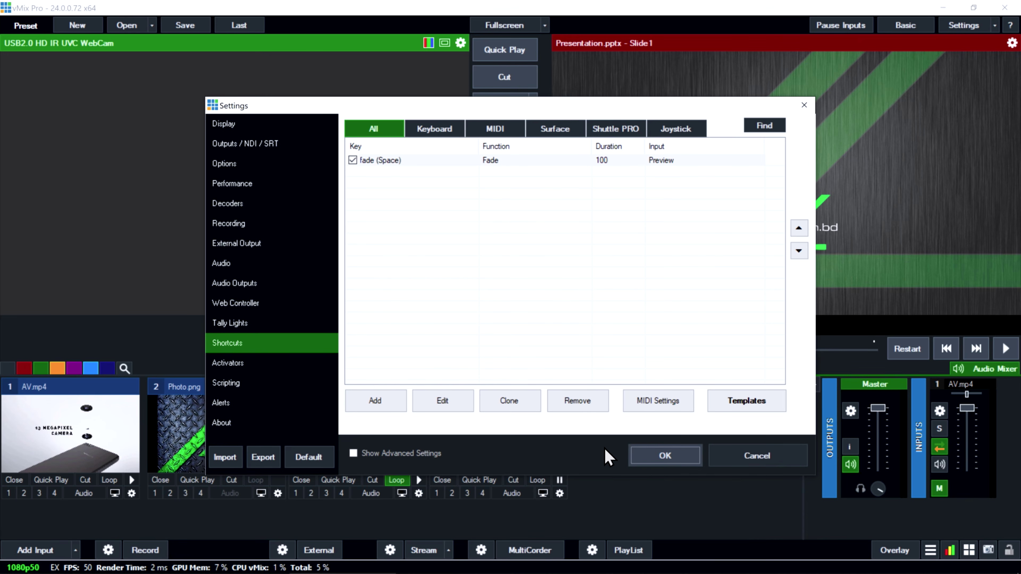
click(659, 458)
- Test the fade shortcut by sending Photo.png, AV.mp4 and the webcam to the output in turn, and load Presentation.pptx into preview
click(236, 397)
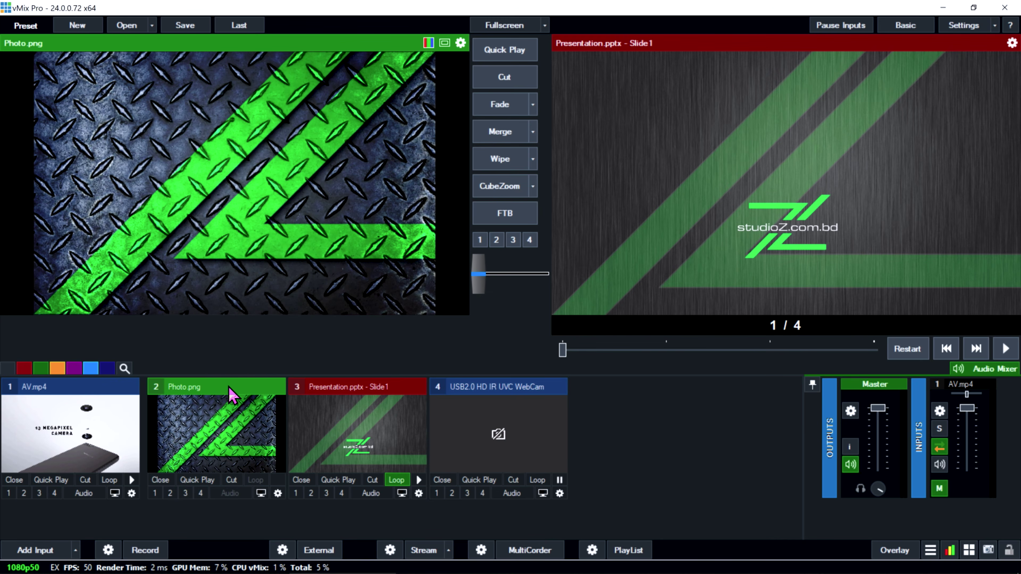
key(space)
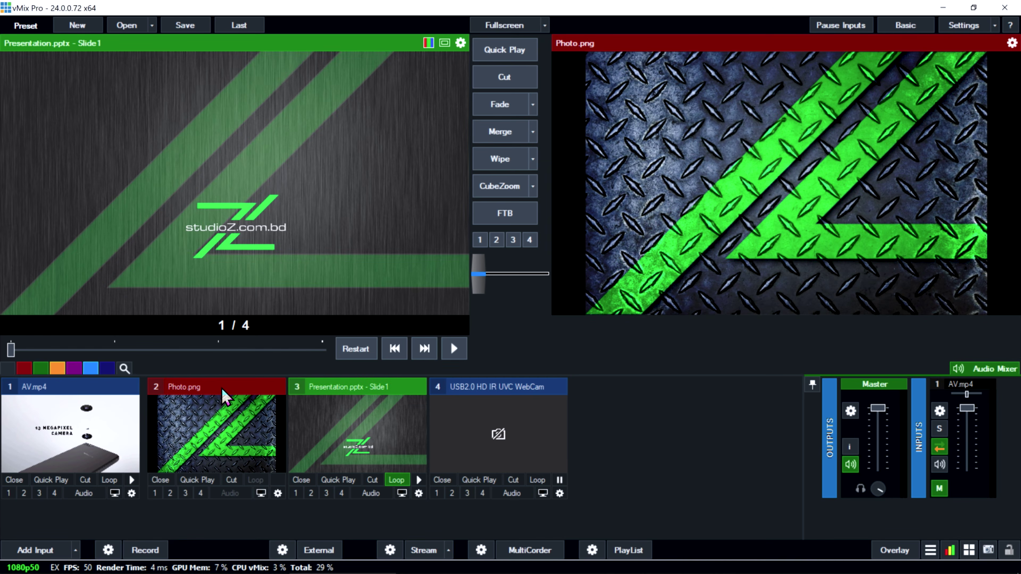
click(118, 390)
key(space)
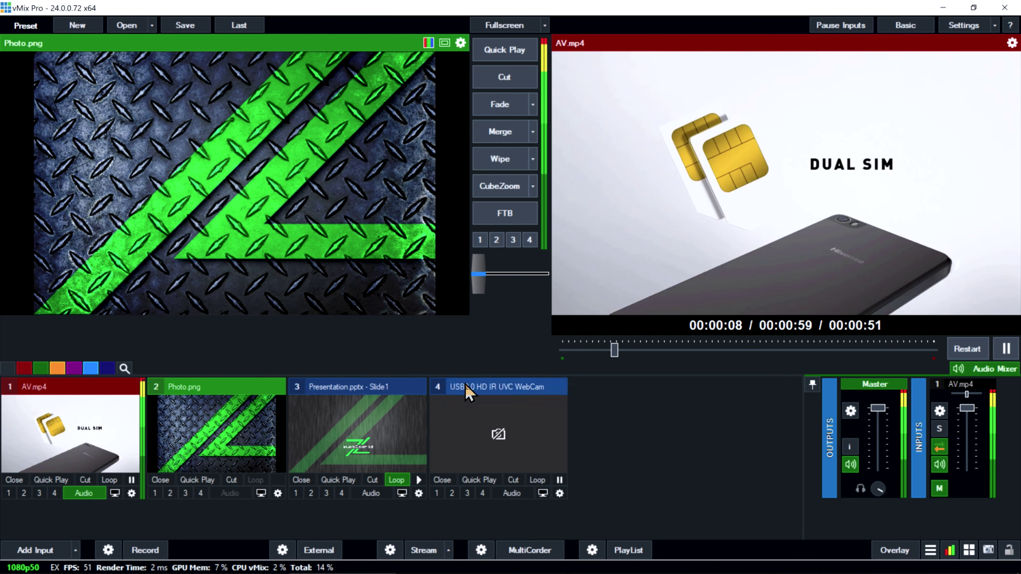
click(449, 389)
key(space)
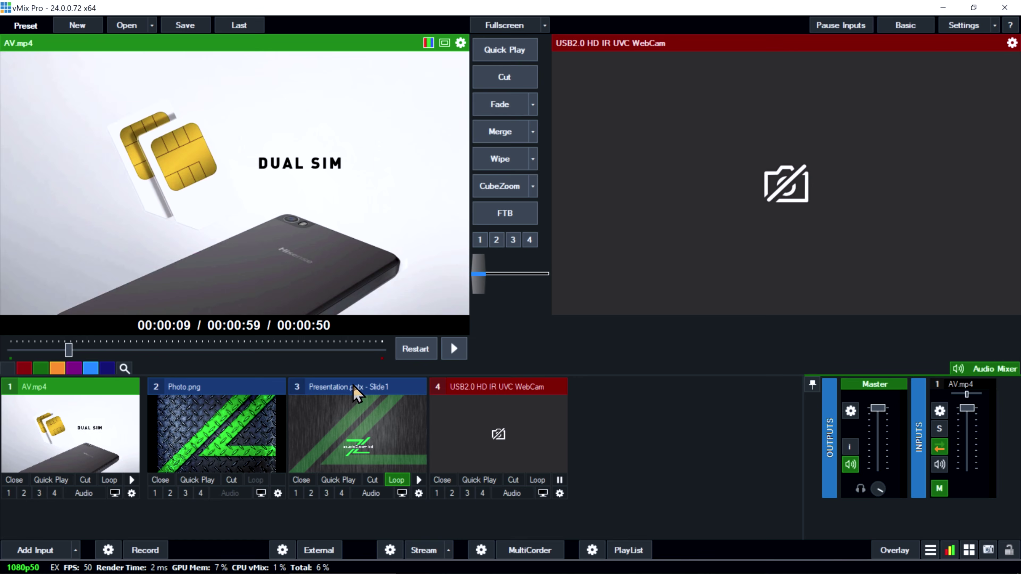
click(356, 392)
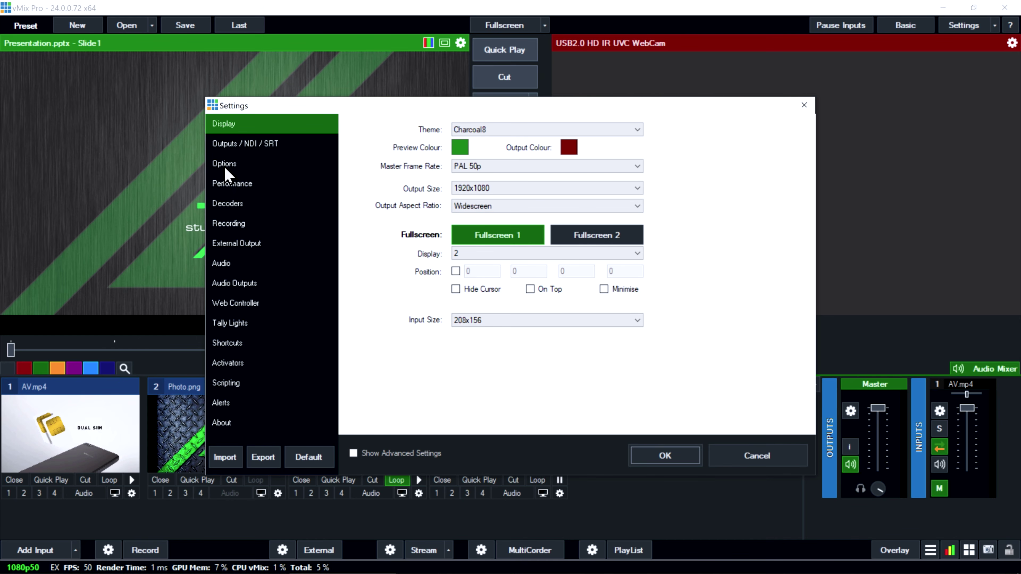
- Examine the general options, the source choices for both fullscreen outputs, and the display settings of Fullscreen 1 and 2
click(232, 165)
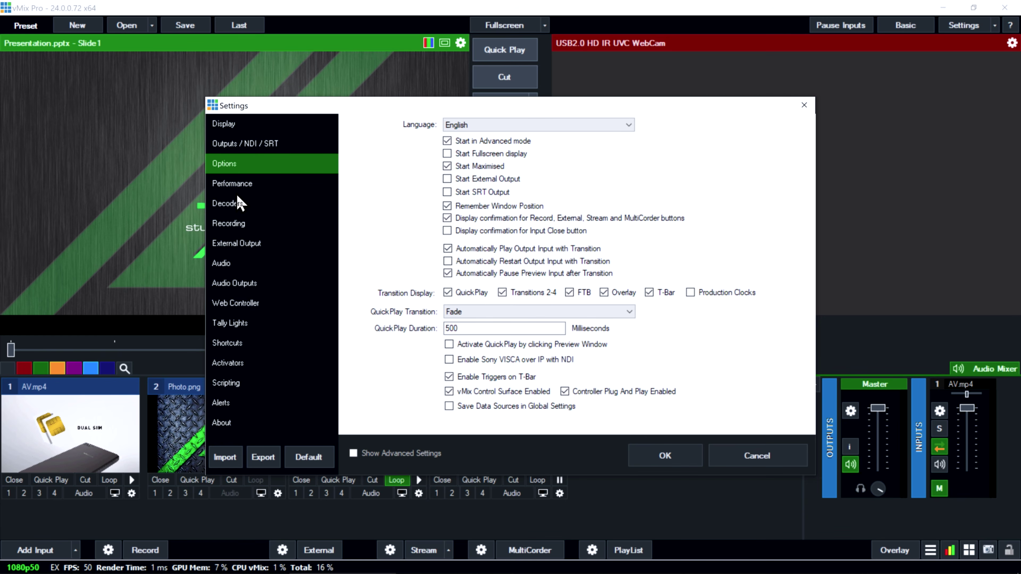
click(251, 146)
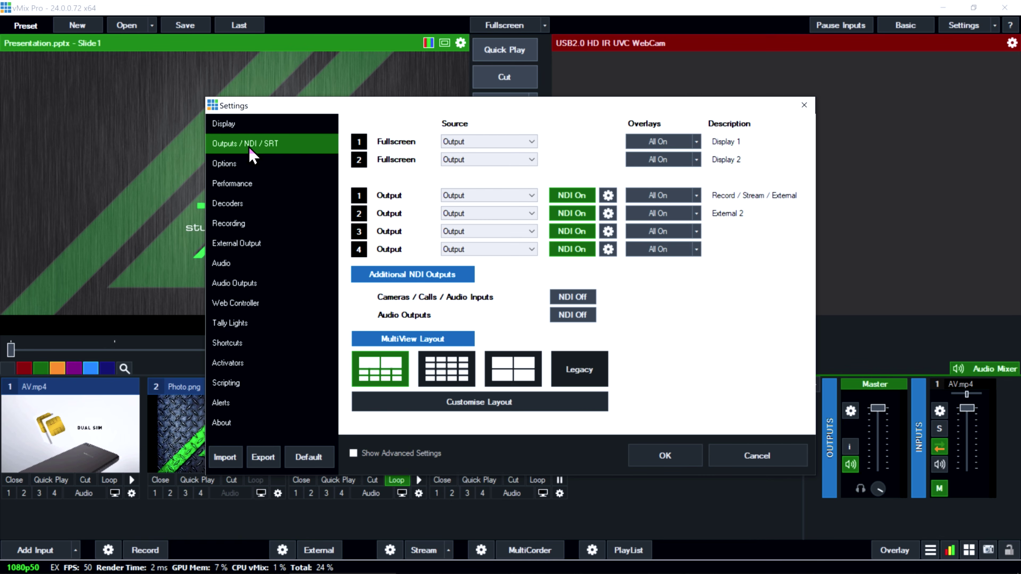
click(470, 143)
click(471, 151)
click(449, 161)
click(449, 165)
click(233, 126)
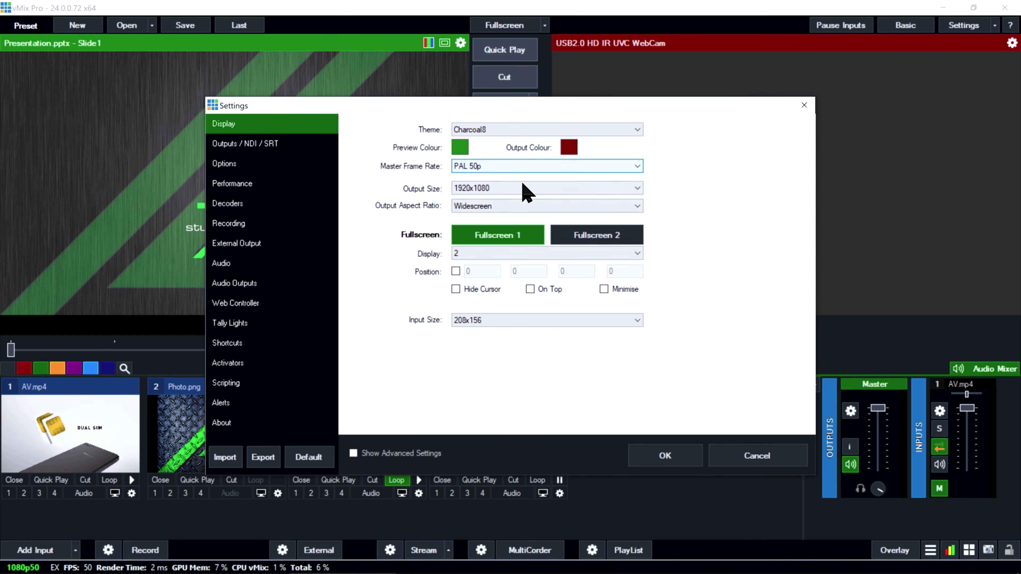
click(576, 241)
click(495, 237)
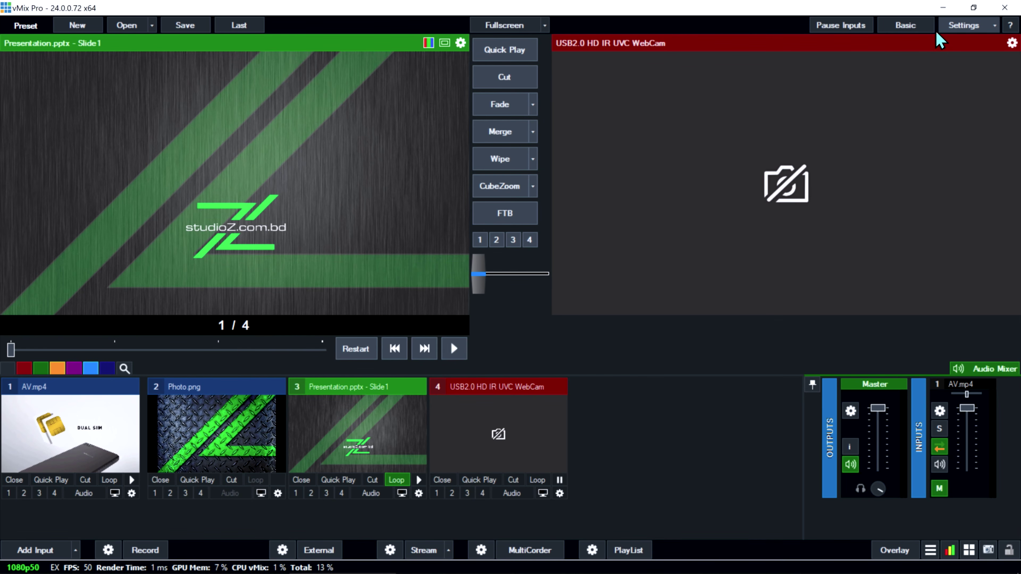
- Turn on NDI for Output 1, accept its output settings as they are, and save the vMix settings
click(961, 26)
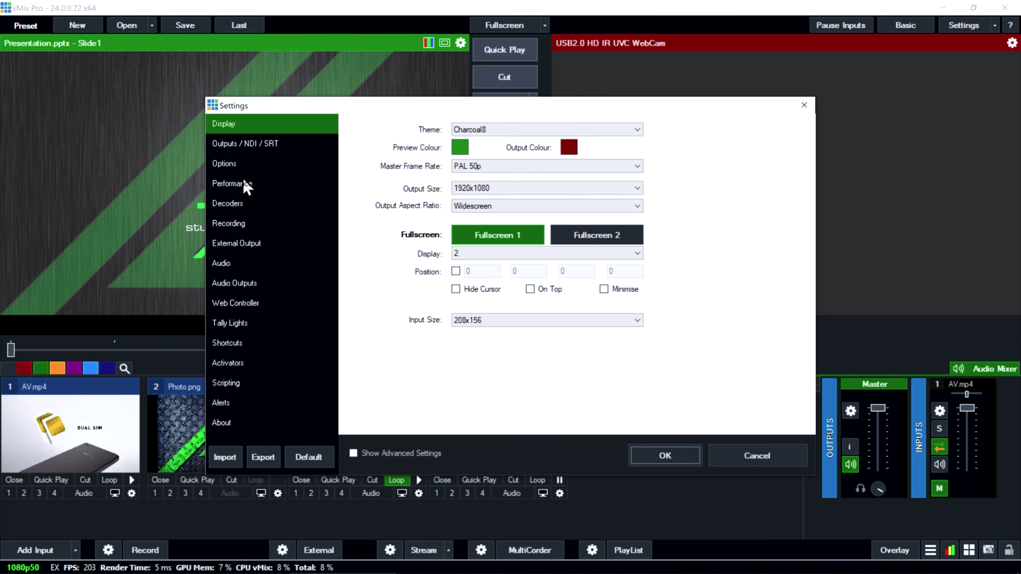
click(237, 144)
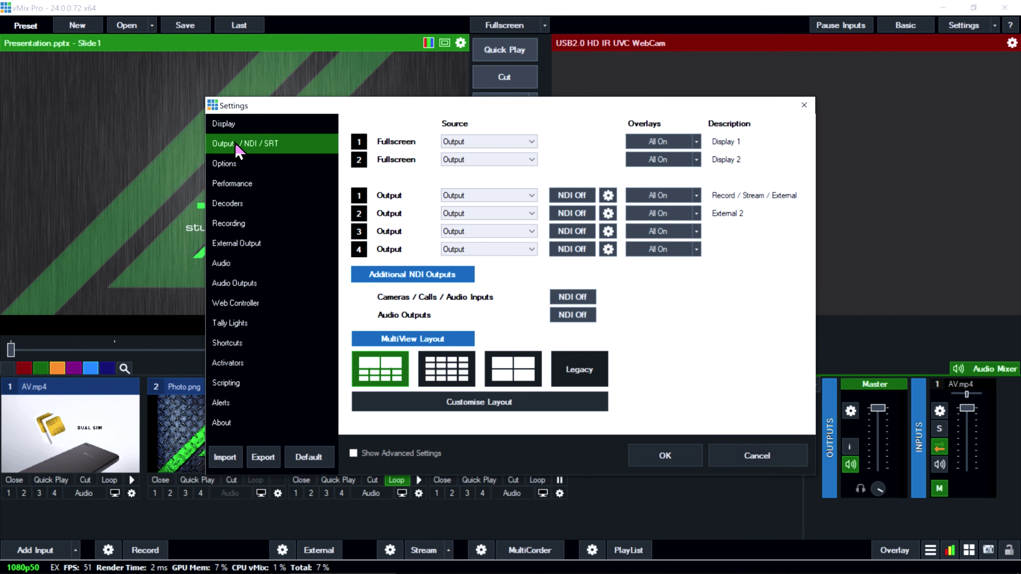
click(580, 201)
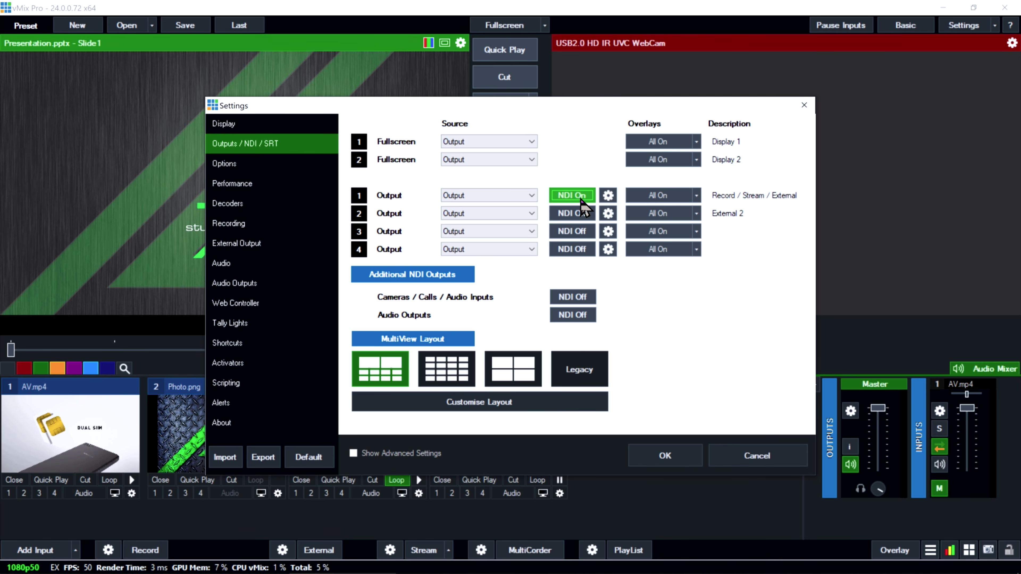
click(608, 196)
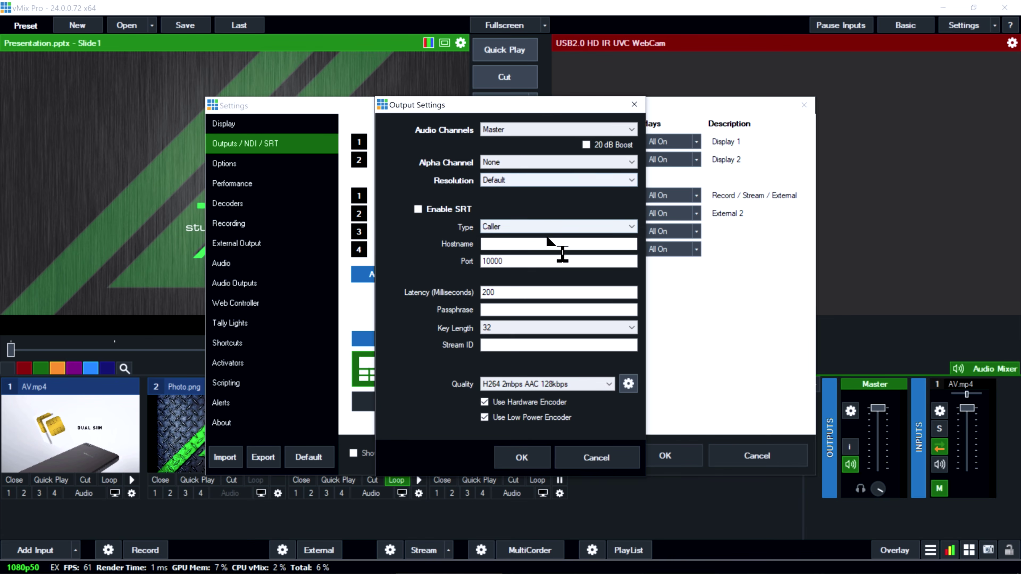
click(523, 458)
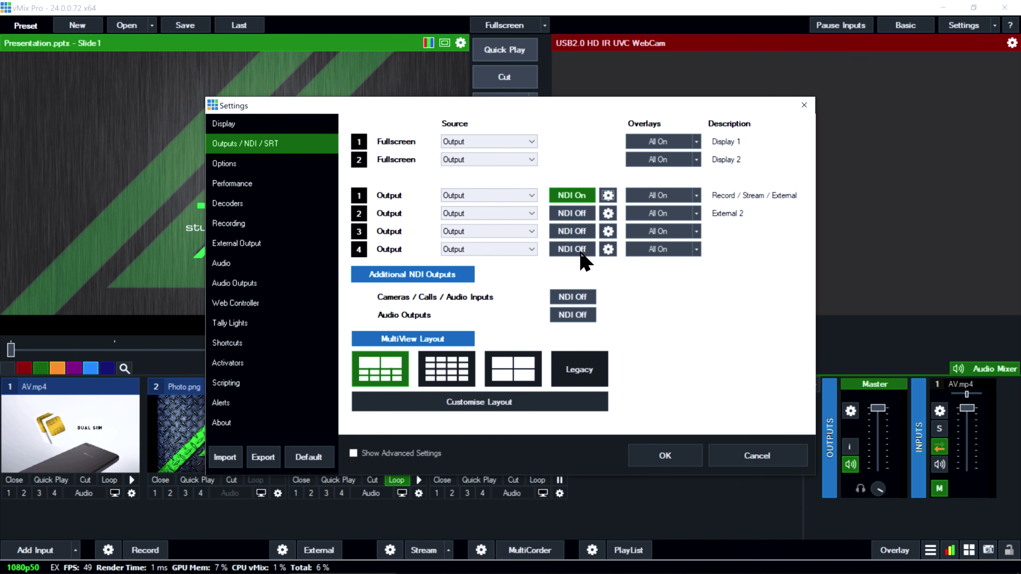
click(666, 456)
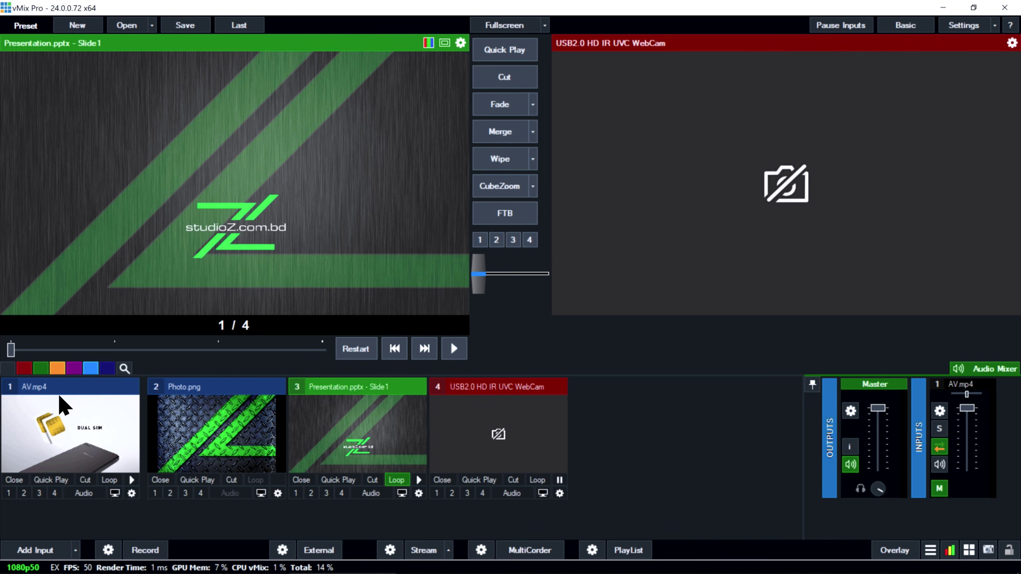
- Send AV.mp4 to the output and turn on looping for it
click(71, 390)
click(87, 482)
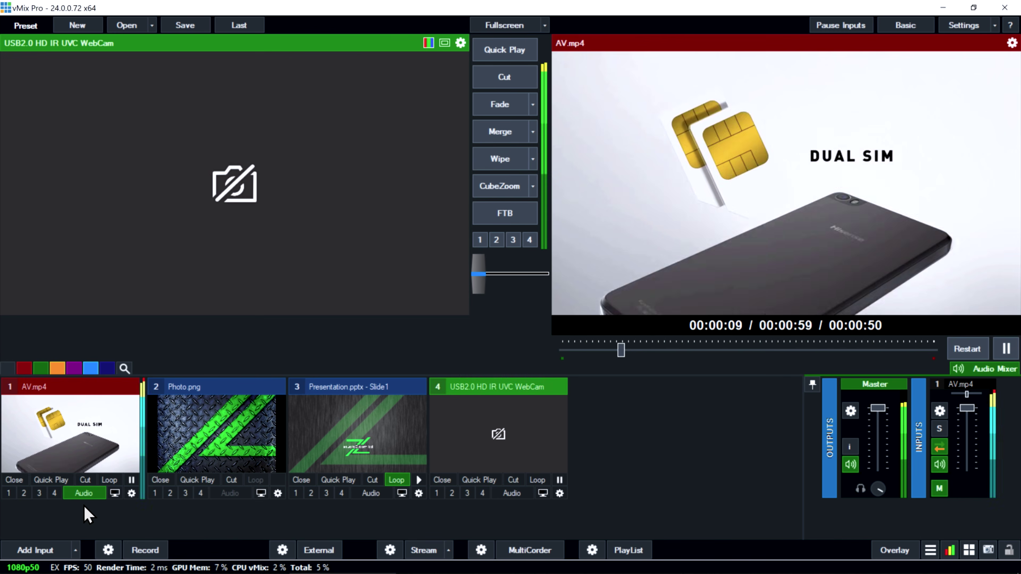
click(107, 472)
click(107, 480)
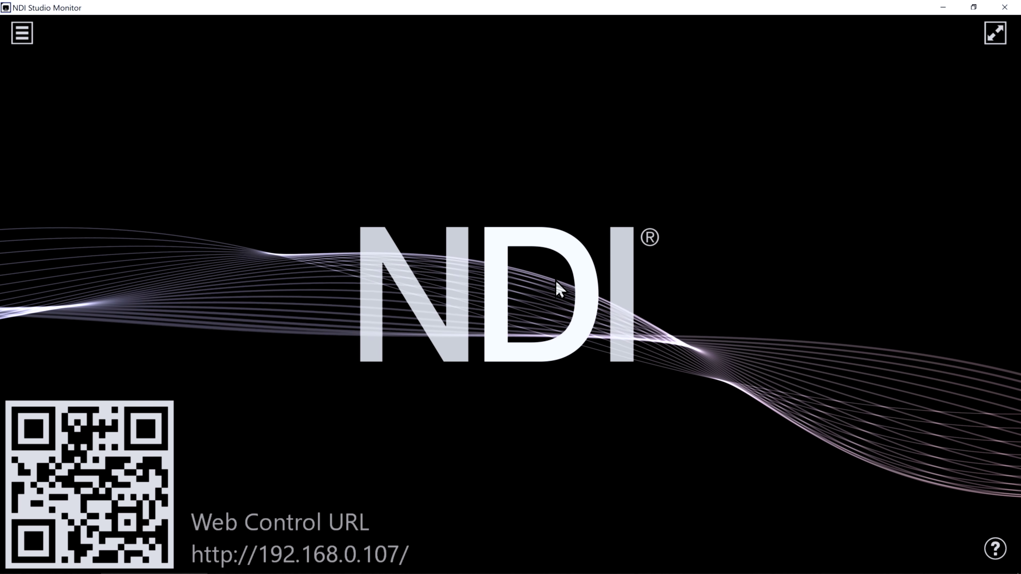
- In NDI Studio Monitor, select vMix - Output 1 from SZ-ZEN as the displayed source
right_click(557, 282)
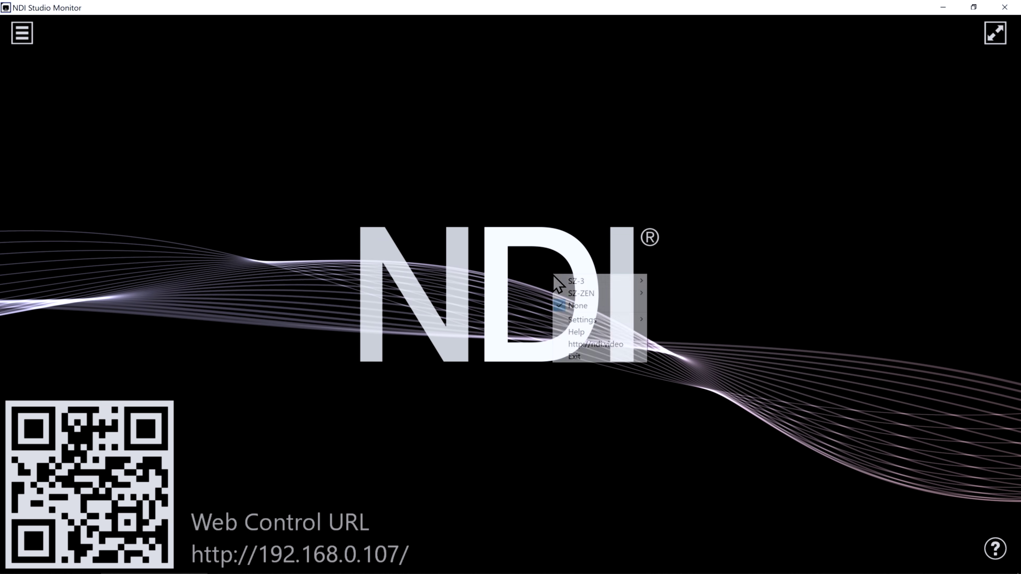
mouse_move(574, 297)
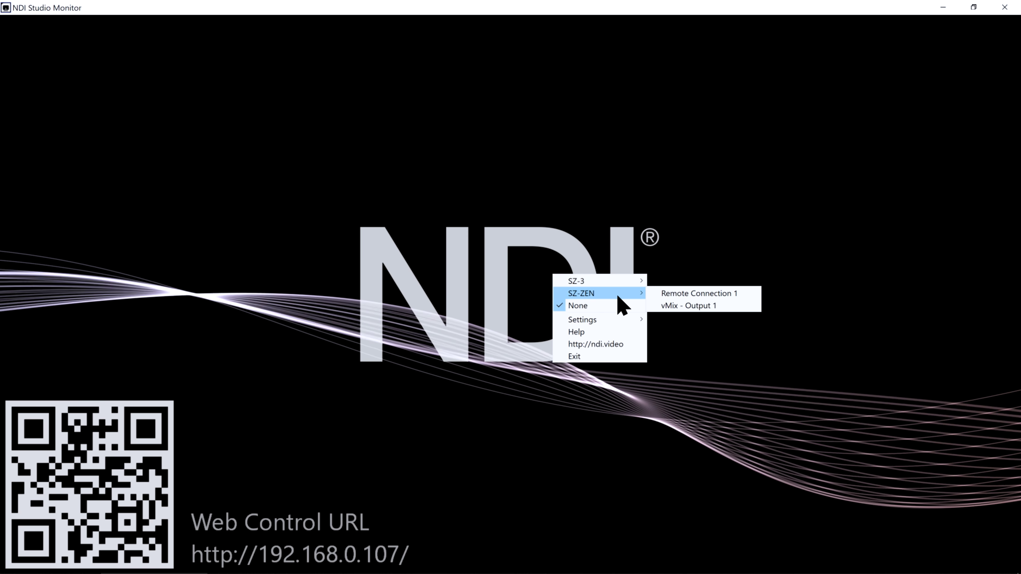
click(717, 307)
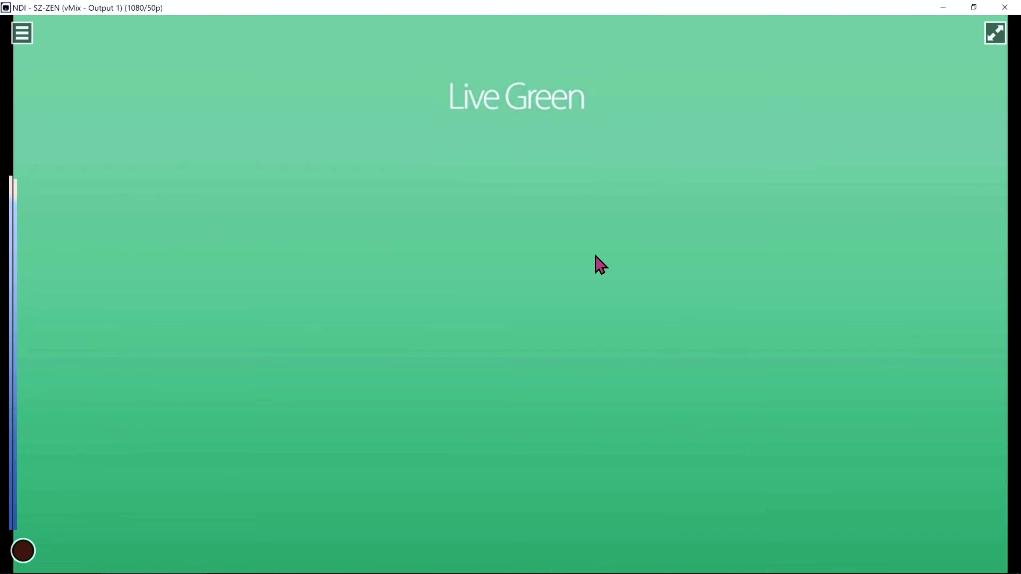
- Switch back to vMix and send Photo.png and Presentation.pptx to the output in turn
key(alt+Tab)
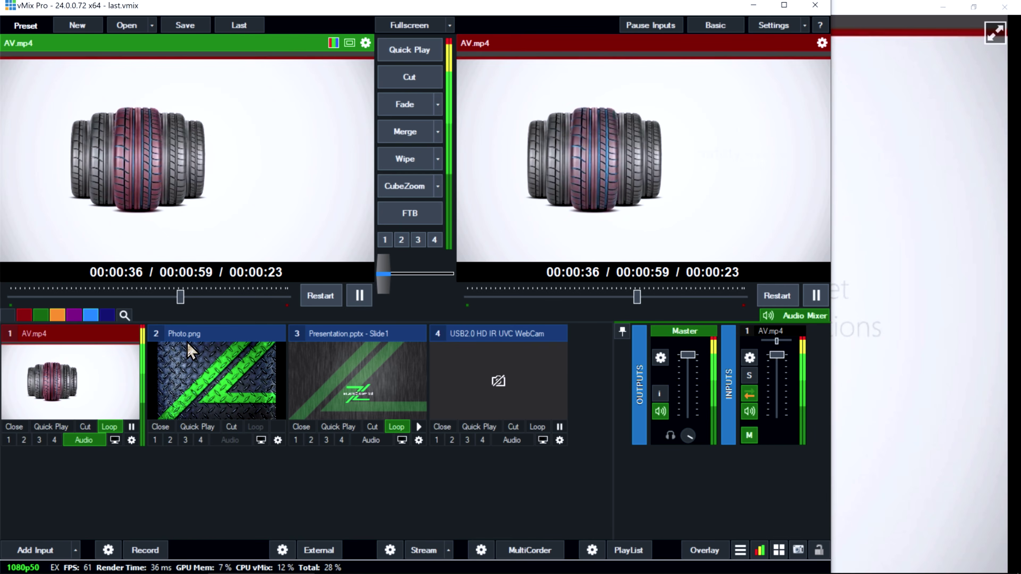
click(221, 335)
click(221, 336)
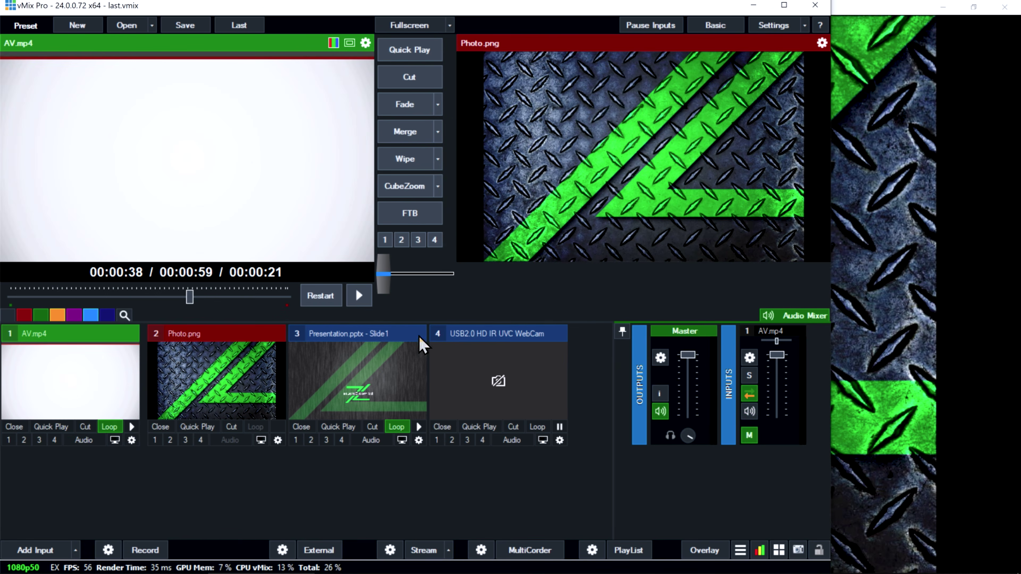
click(335, 337)
click(335, 338)
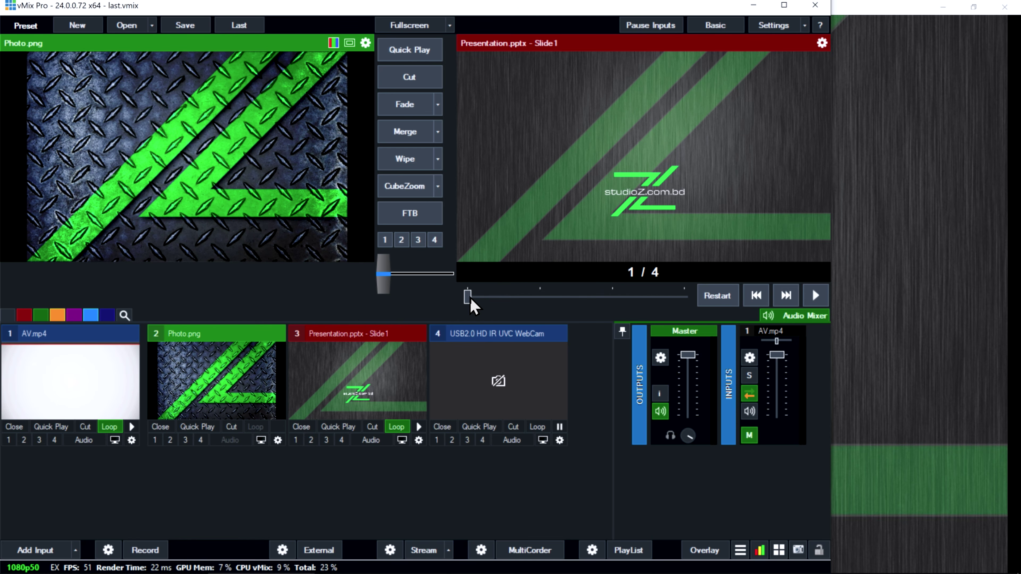
- Advance the presentation to slide 3, send the webcam to the output, and minimize vMix to check the NDI monitor
drag(468, 296, 540, 297)
click(155, 297)
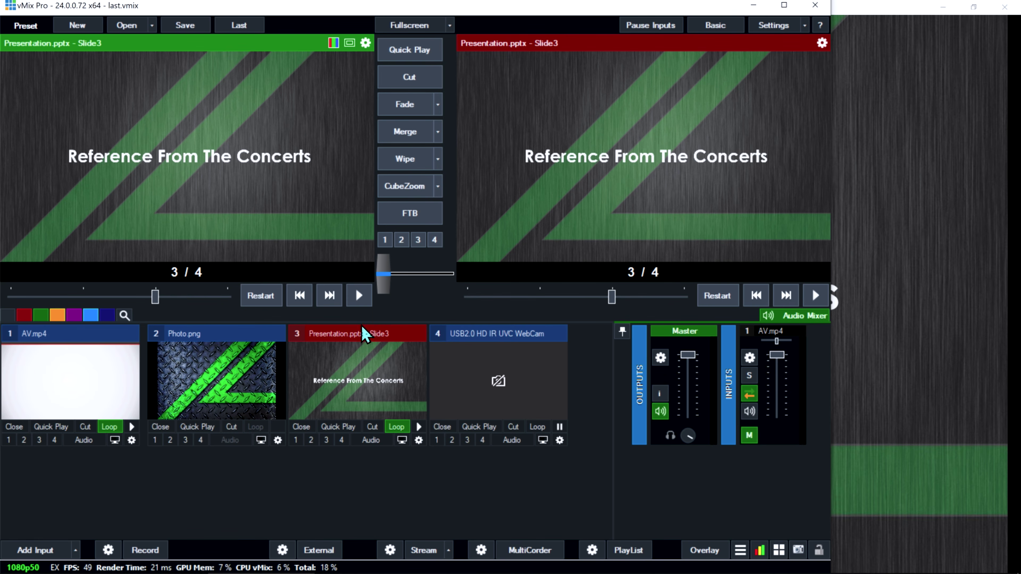
click(463, 342)
click(464, 344)
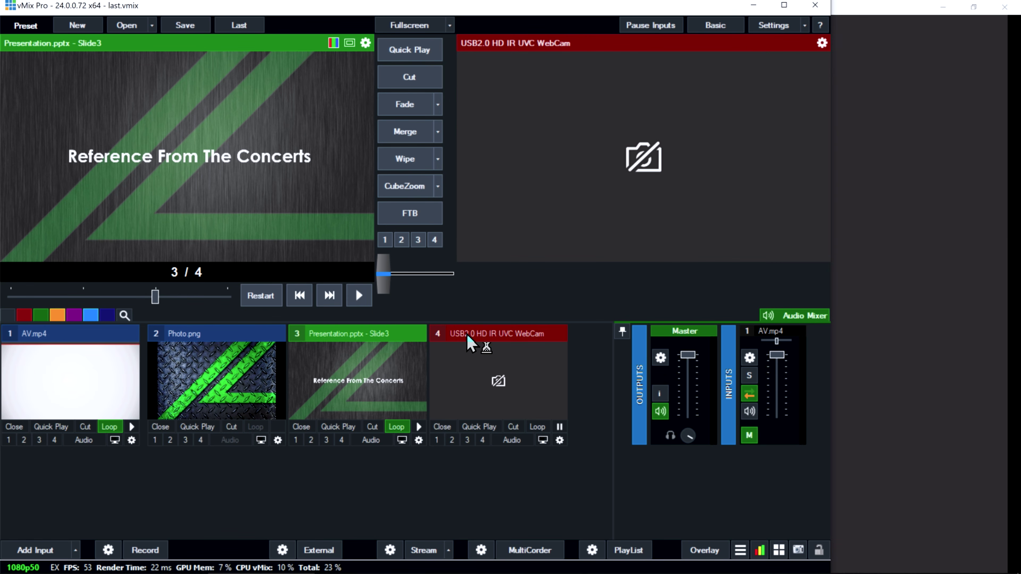
click(756, 5)
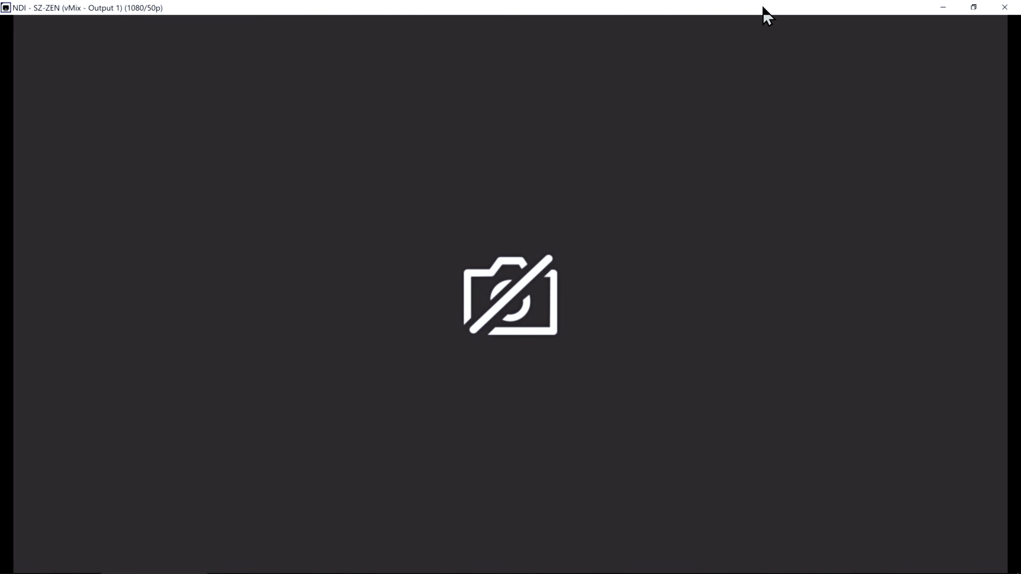
- Bring vMix back to the front and send AV.mp4 to the output
key(alt+Tab)
click(66, 340)
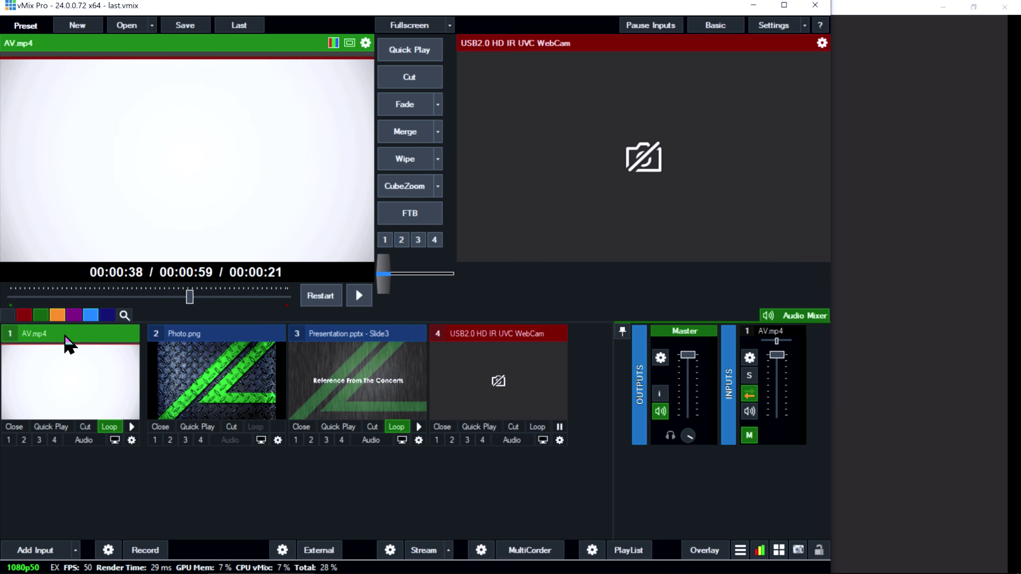
click(67, 339)
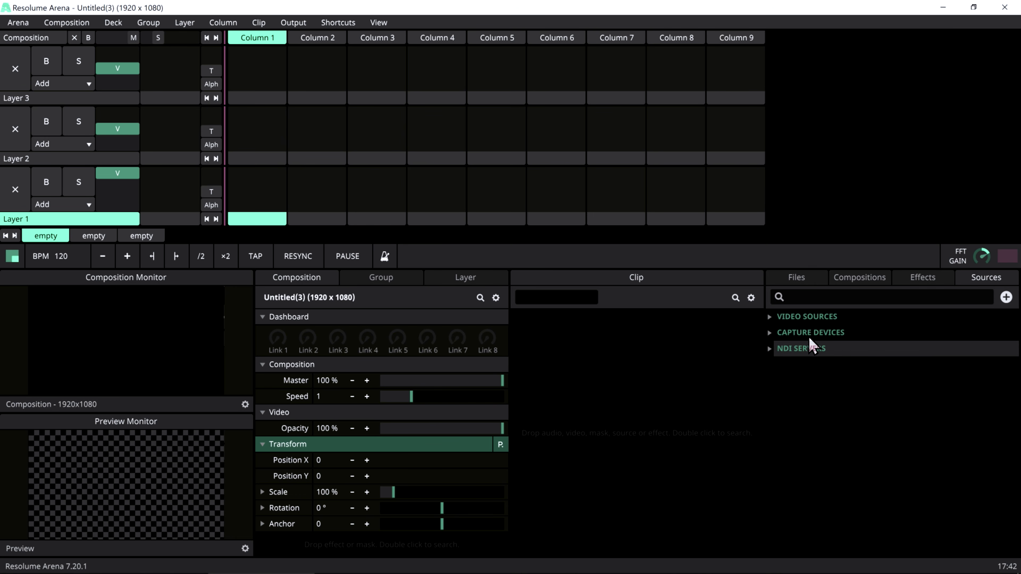
- In Resolume Arena, place the NDI server SZ-ZEN (vMix - Output 1) in the Column 1 clip slot of Layer 1
click(774, 350)
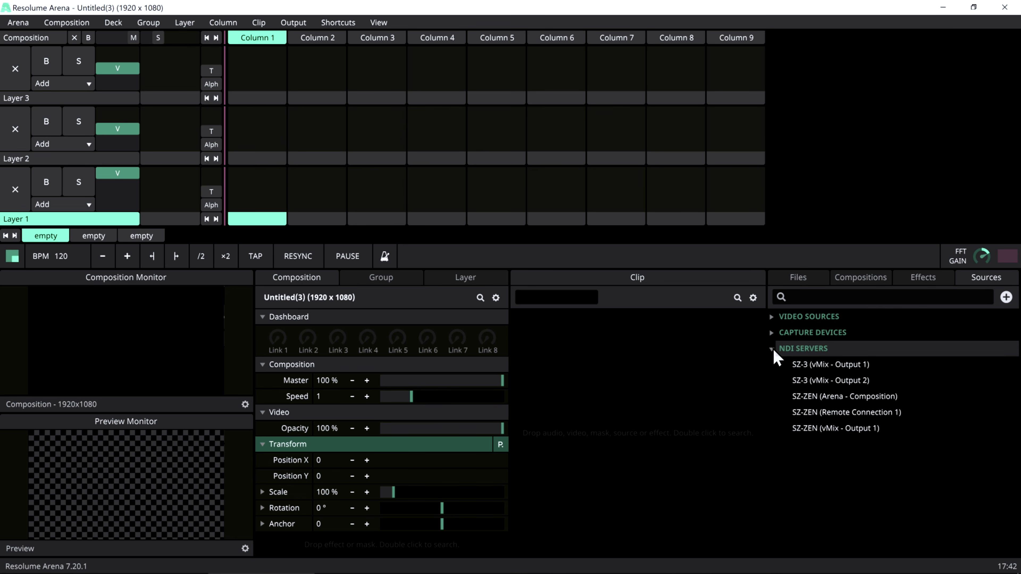
drag(869, 429, 257, 207)
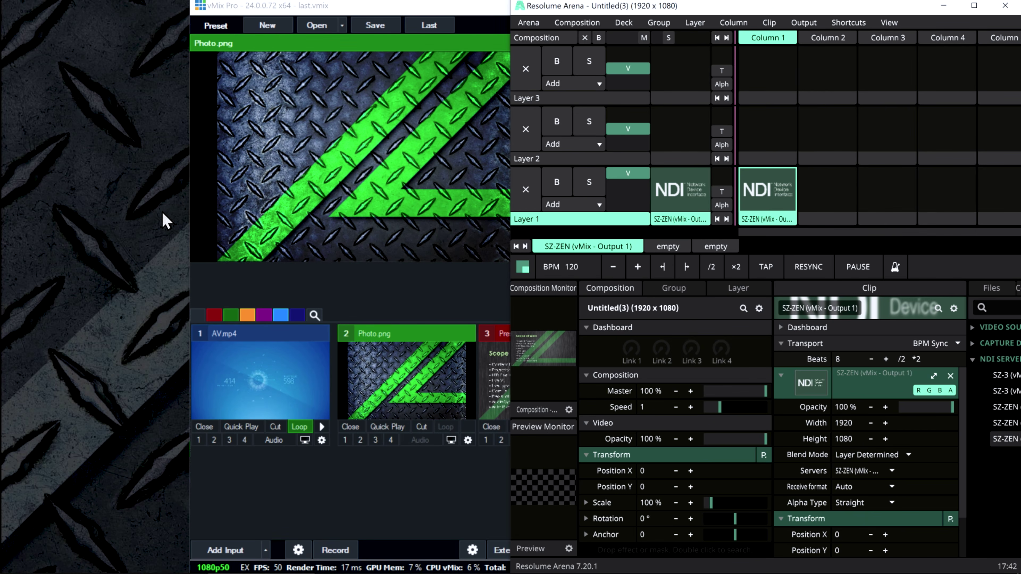
- Arrange the vMix and Resolume Arena windows side by side, with vMix as the active window
click(338, 228)
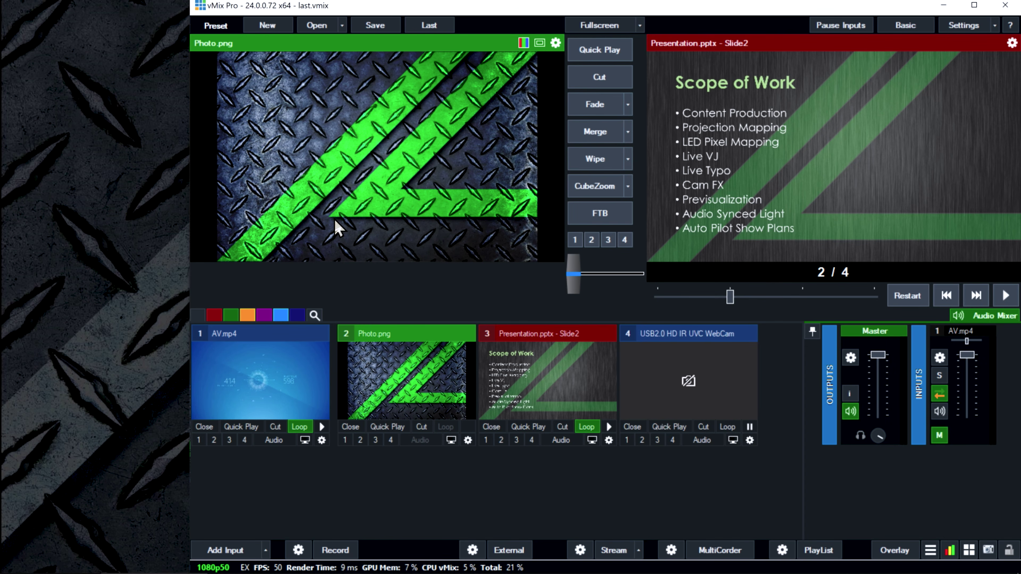
key(super+Left)
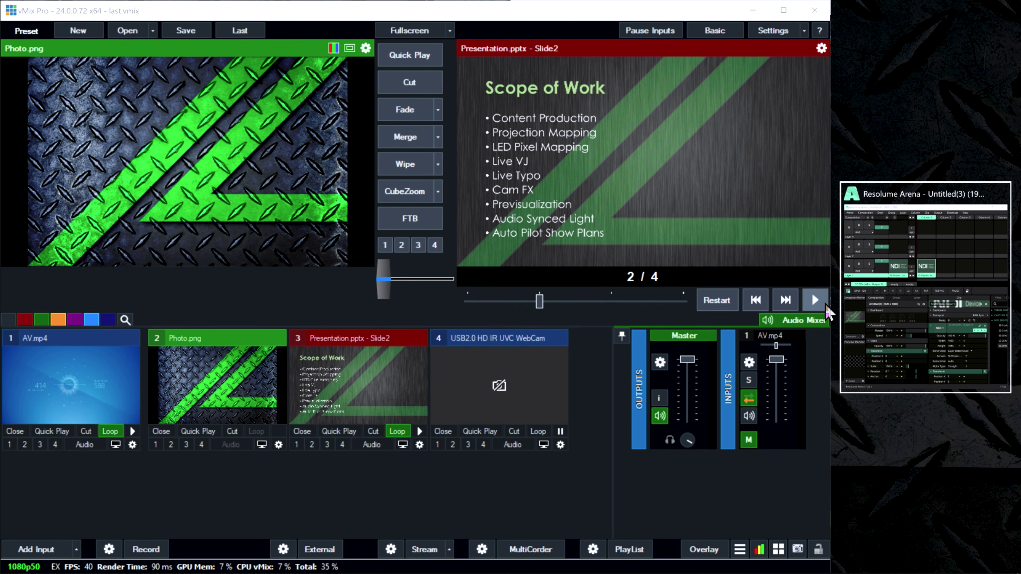
click(863, 278)
click(227, 506)
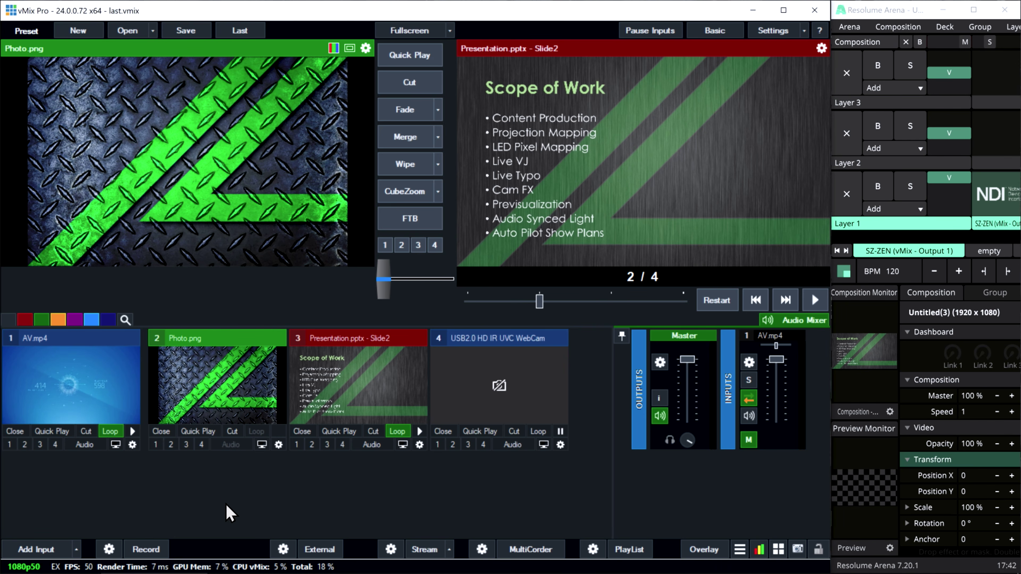
- Test the NDI feed in Resolume by sending Photo.png, AV.mp4 and Presentation.pptx to the vMix output in turn
click(227, 346)
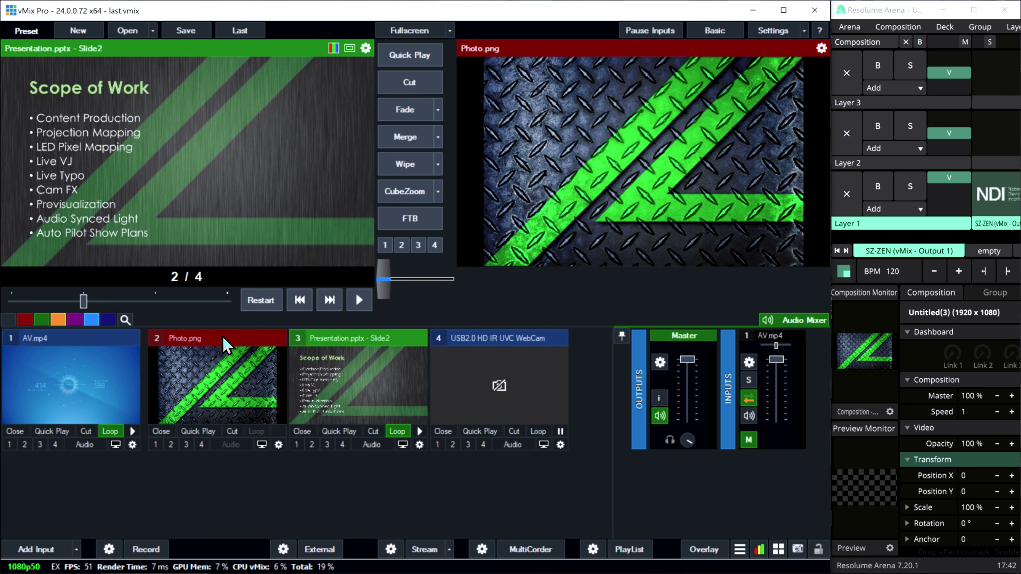
click(93, 342)
click(93, 342)
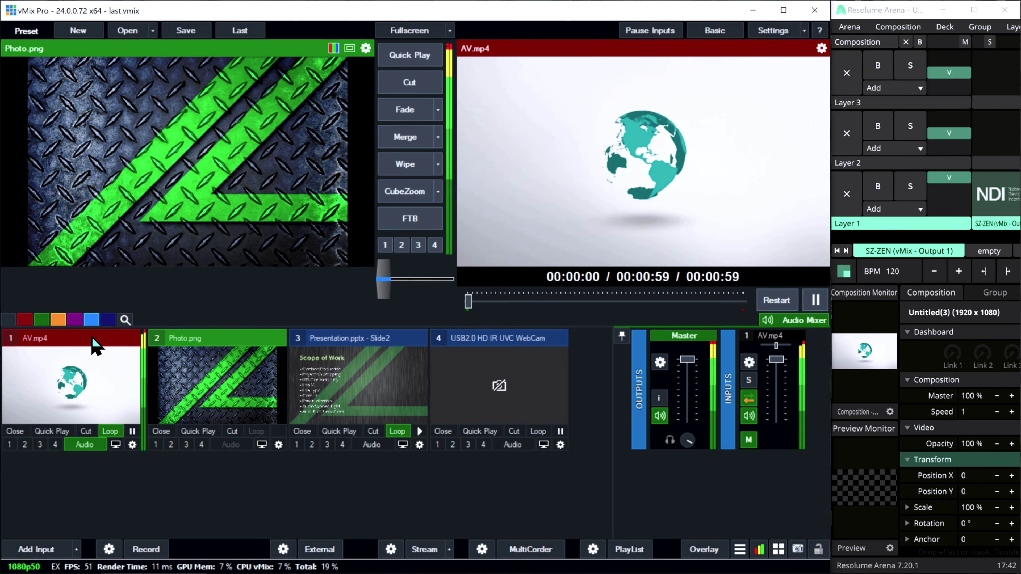
click(316, 342)
click(315, 342)
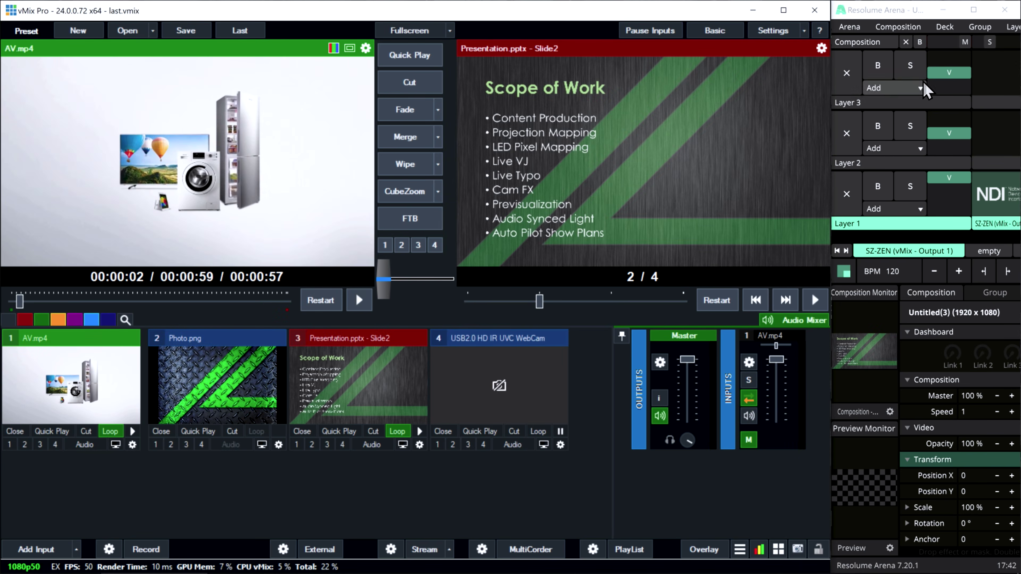
- Maximize Resolume, add the Displace effect to the vMix NDI clip in Layer 1, and collapse the clip's source and Transform sections
click(969, 15)
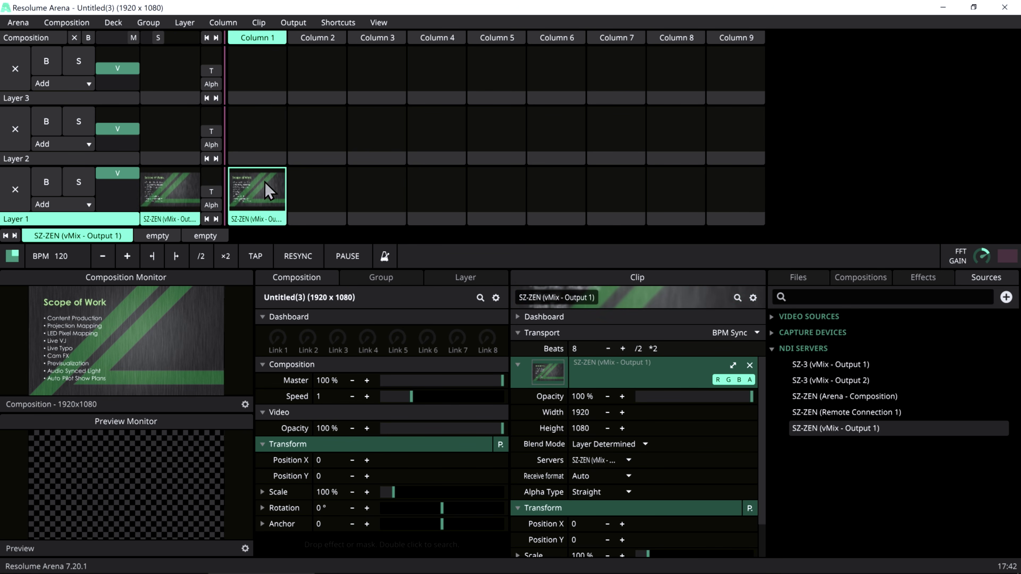
click(273, 449)
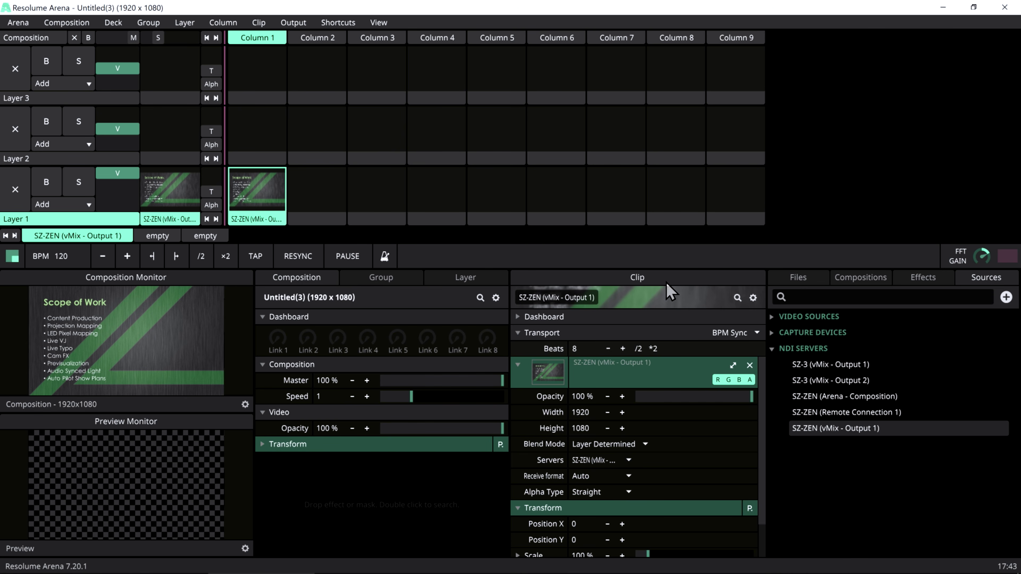
click(946, 279)
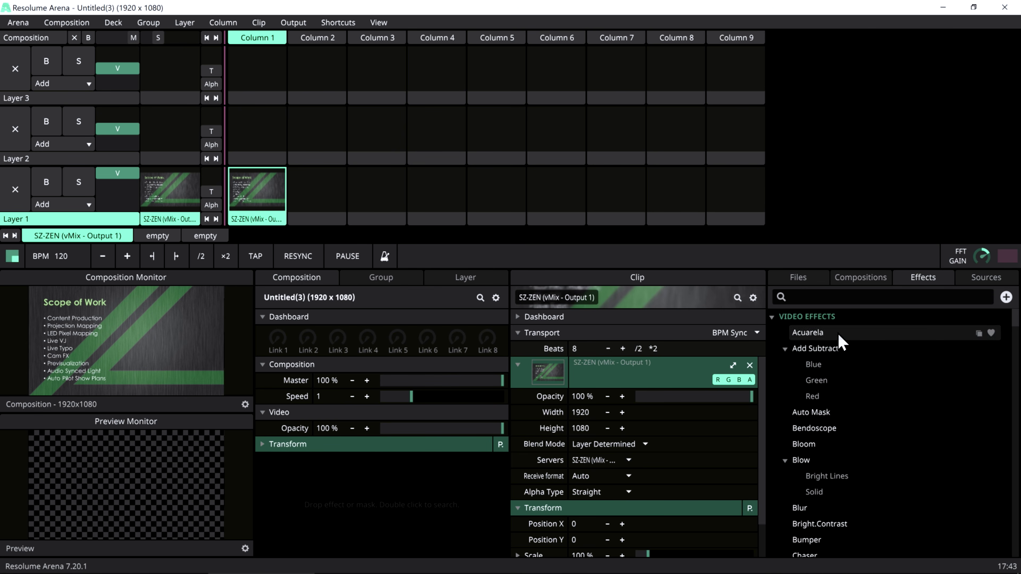
scroll(809, 479, down, 5)
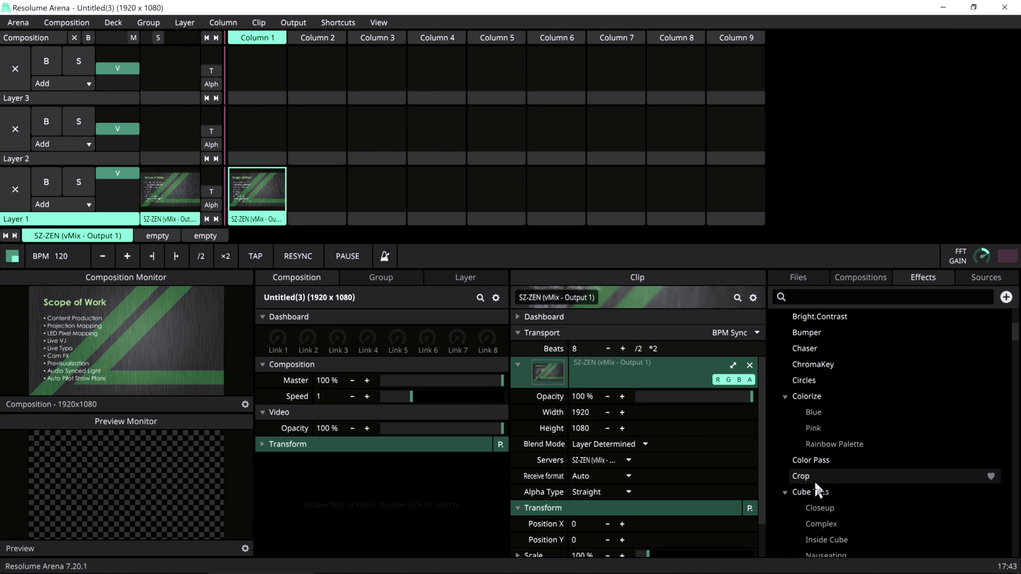
scroll(818, 483, down, 3)
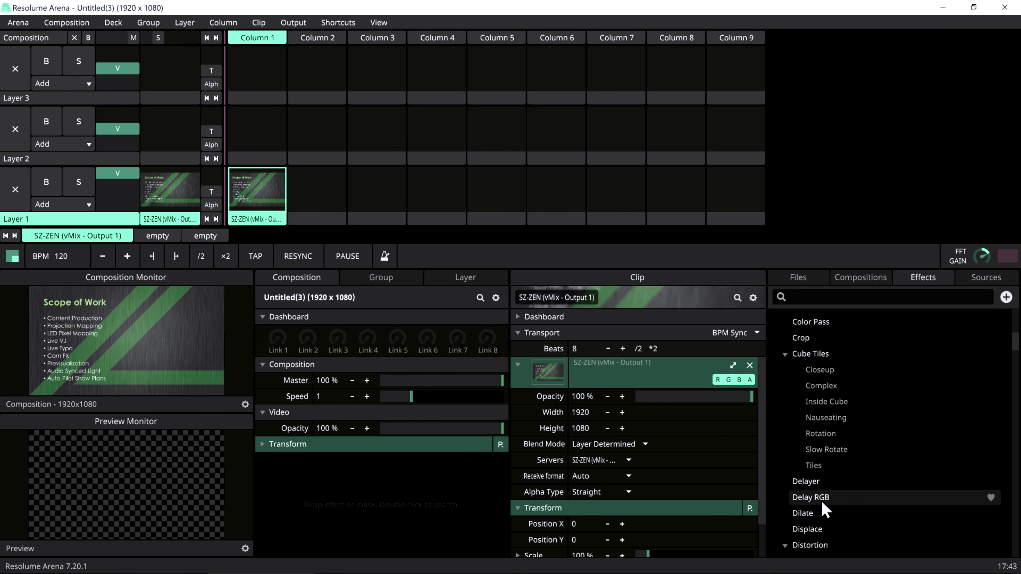
drag(818, 531, 240, 205)
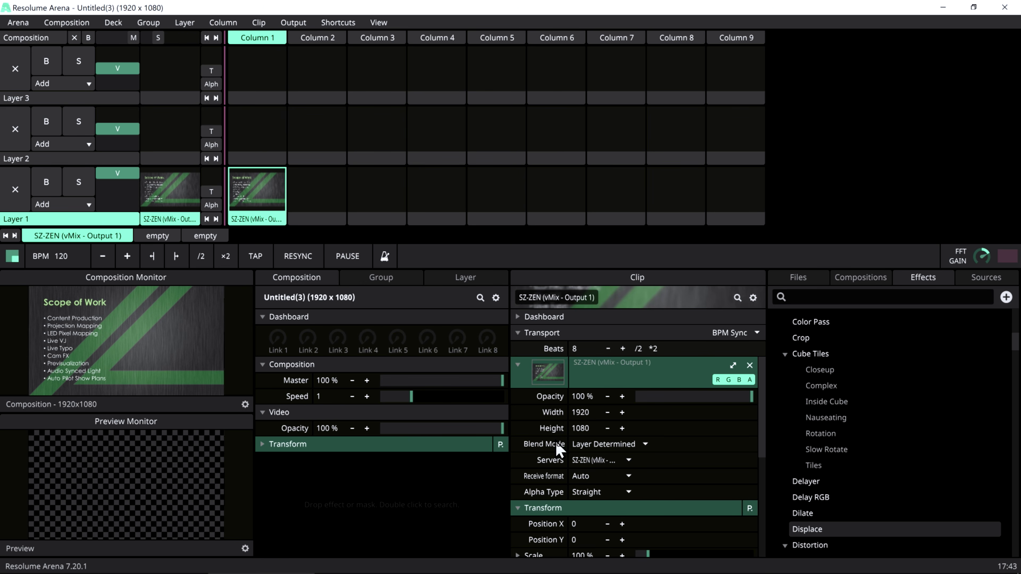
drag(807, 529, 285, 207)
click(541, 367)
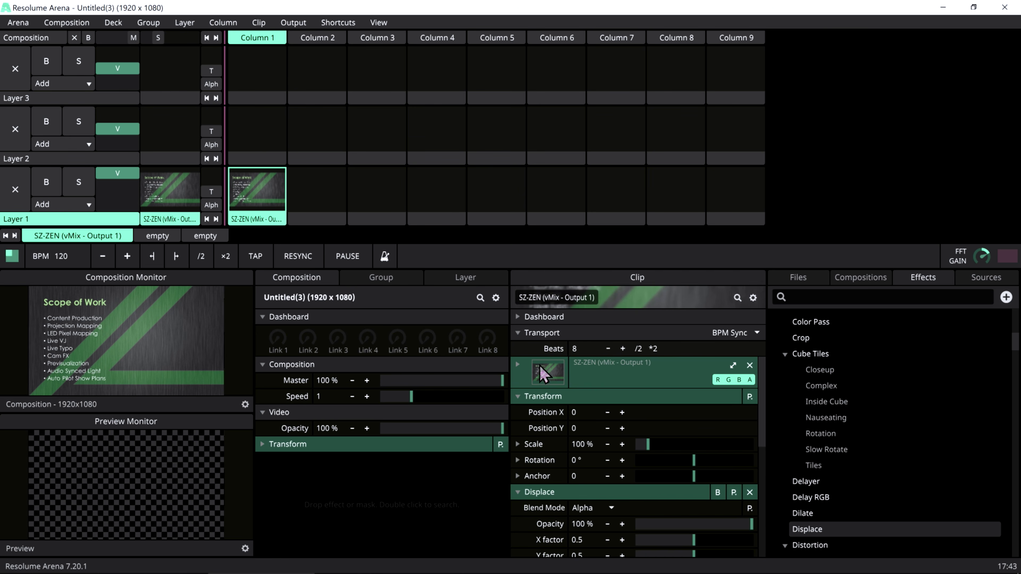
click(540, 397)
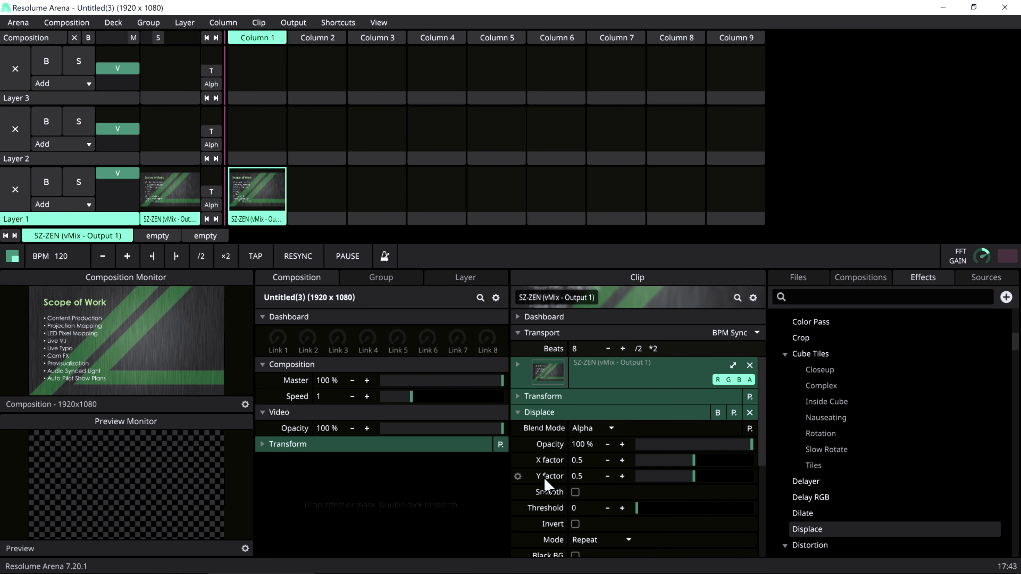
- Animate the Displace effect's X factor with BPM Sync over a narrow range starting at 0.53, using Random playback at speed 16
click(518, 460)
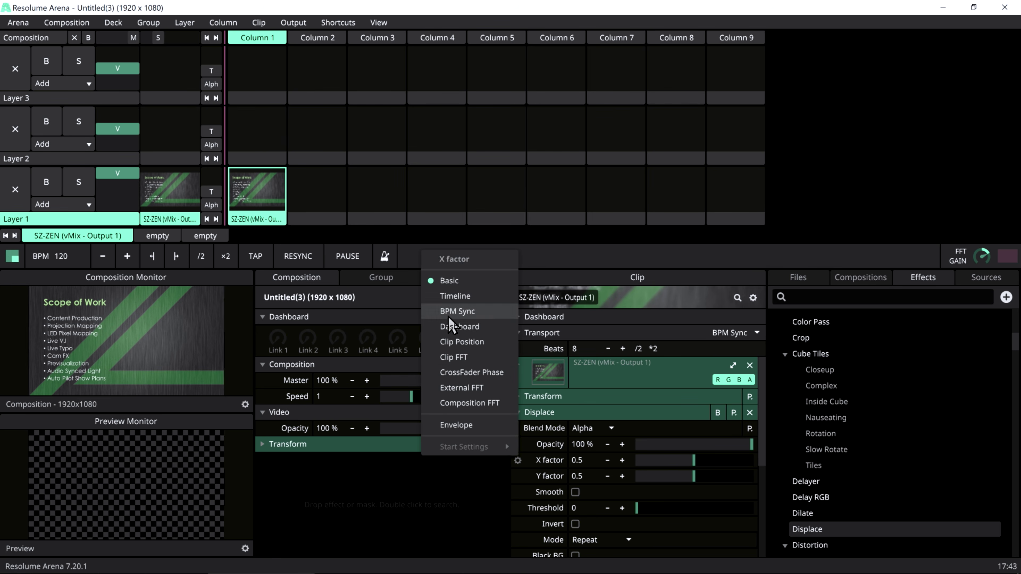
click(458, 312)
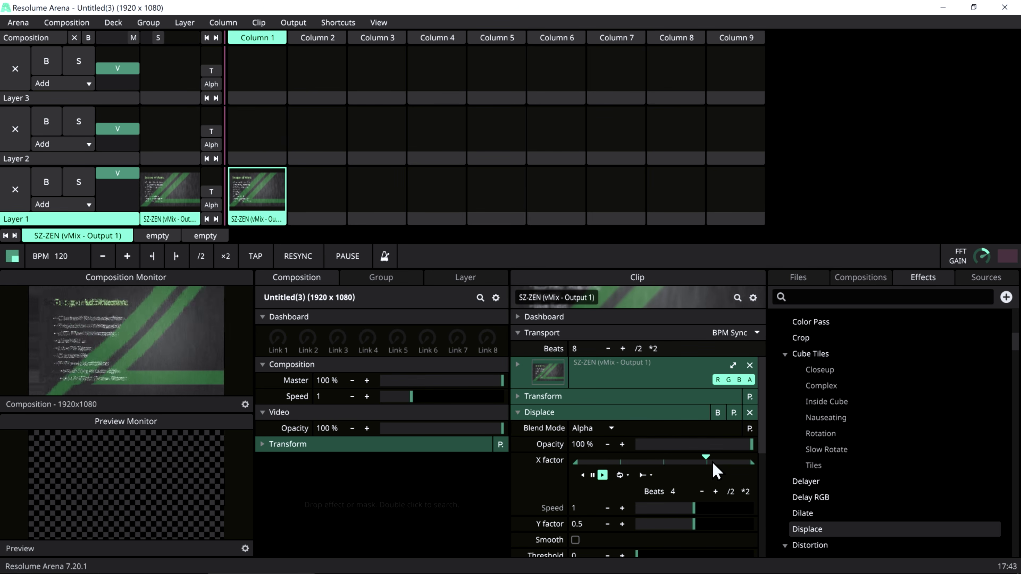
drag(753, 463, 679, 462)
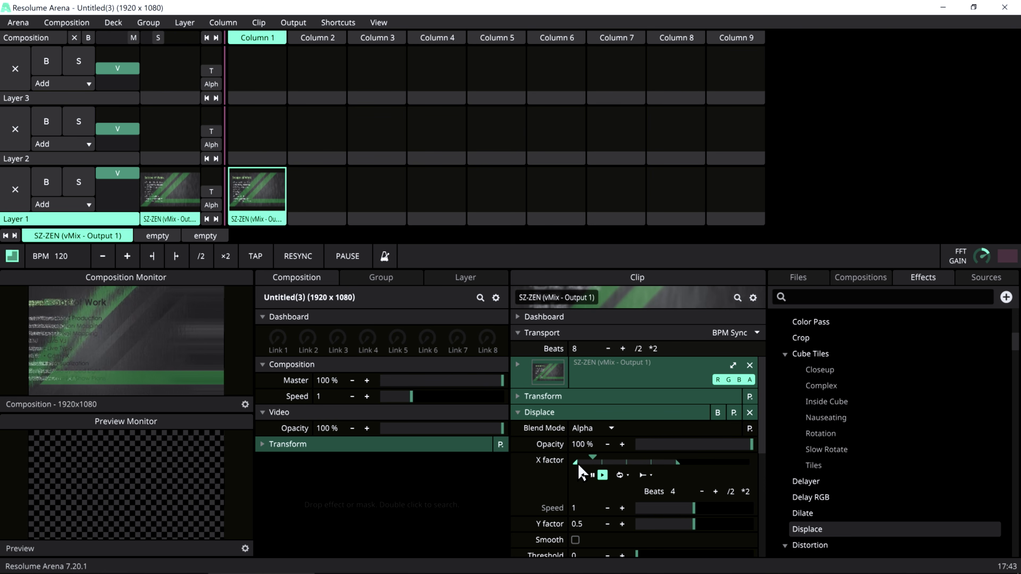
mouse_move(578, 463)
drag(578, 464, 670, 463)
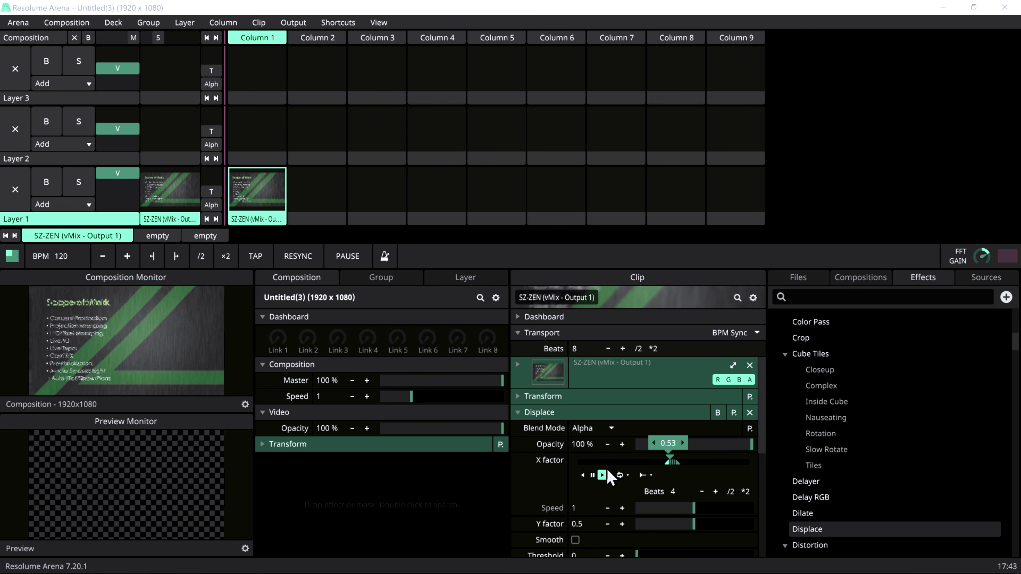
click(620, 475)
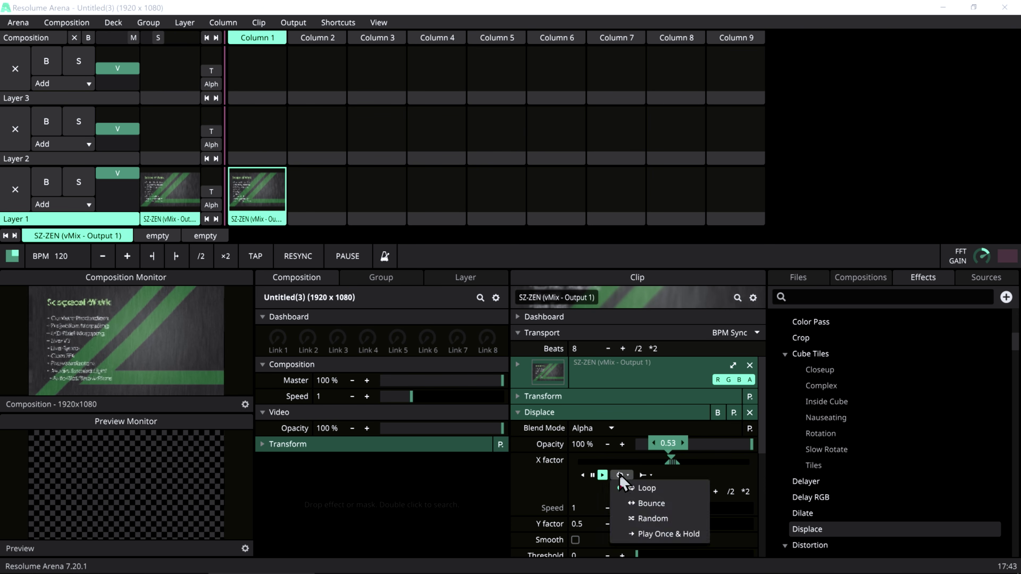
click(645, 519)
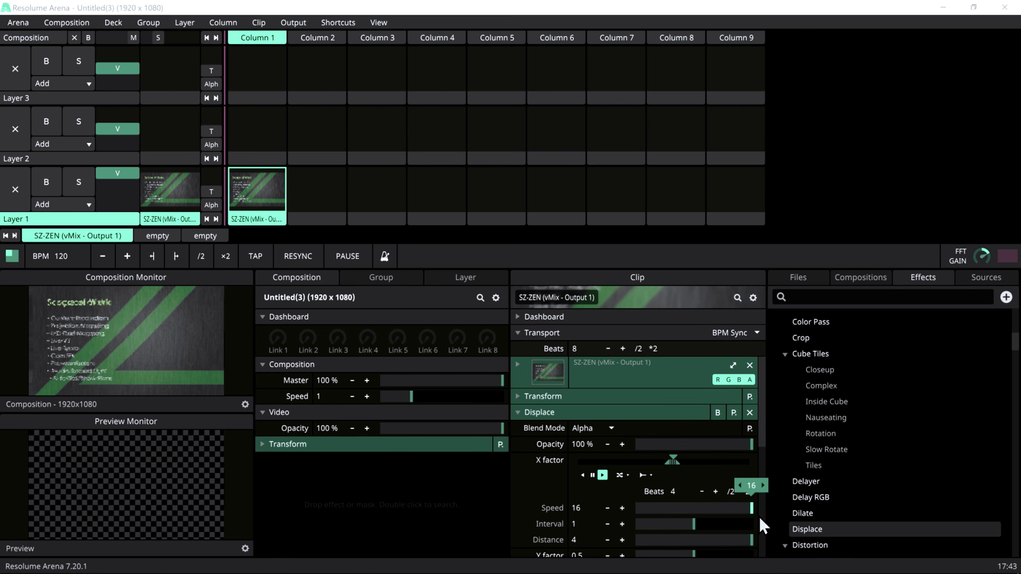
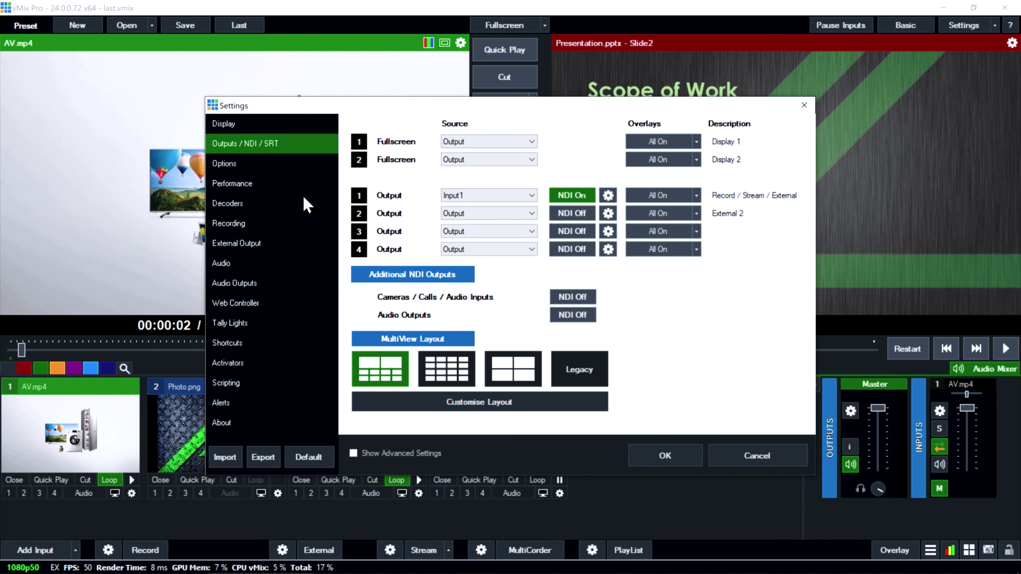
- In the vMix output settings, set the source of Output 2 to Input2 and Output 3 to Input3, keeping Output 4 on Output
click(474, 214)
click(476, 269)
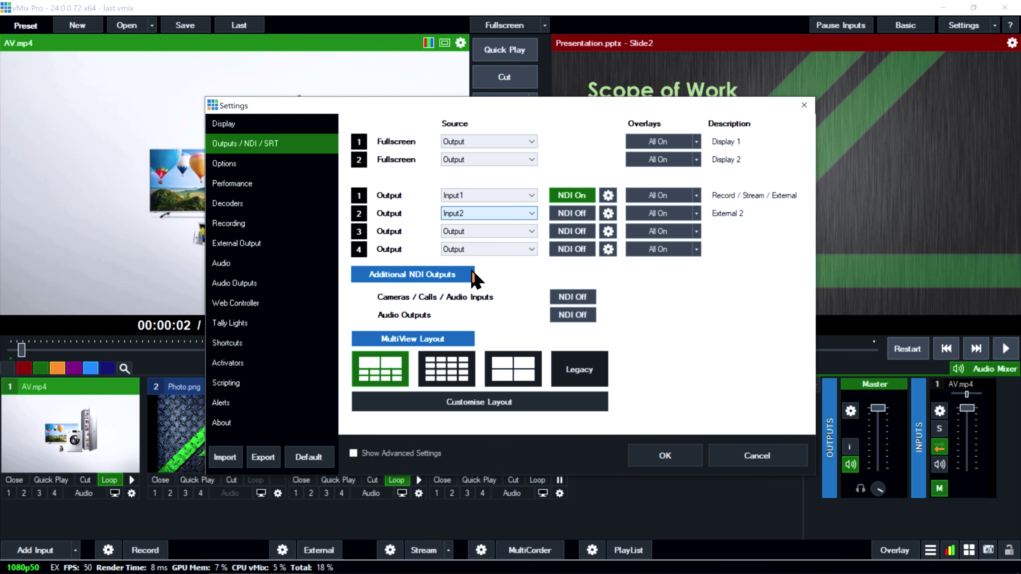
drag(342, 107, 491, 104)
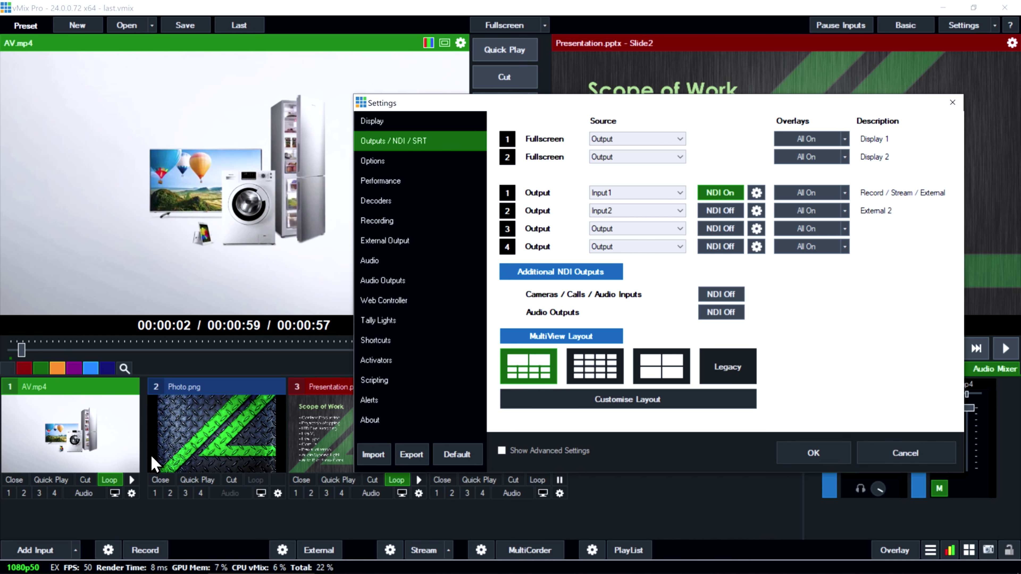
click(619, 229)
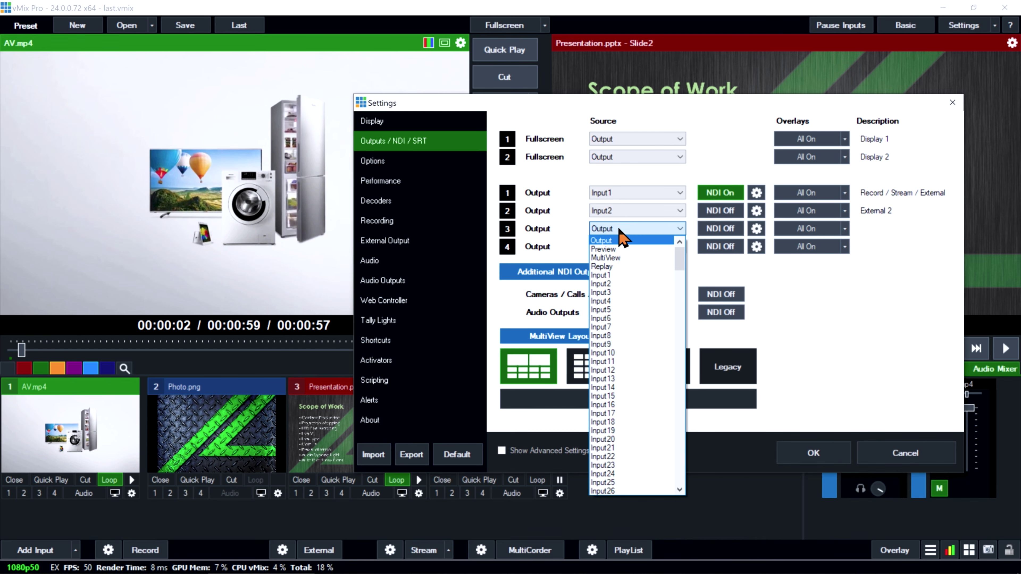
click(613, 293)
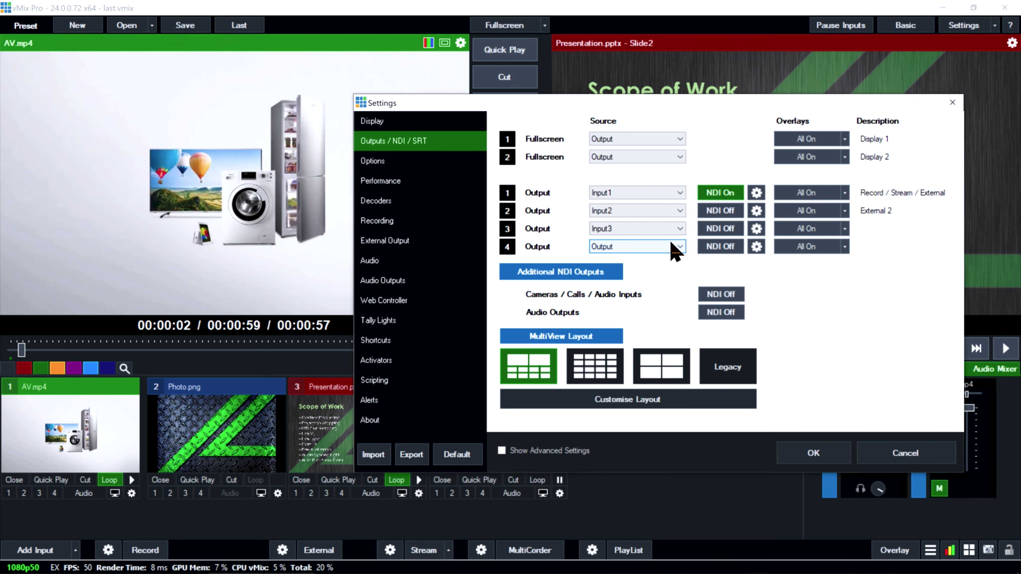
click(617, 249)
click(615, 259)
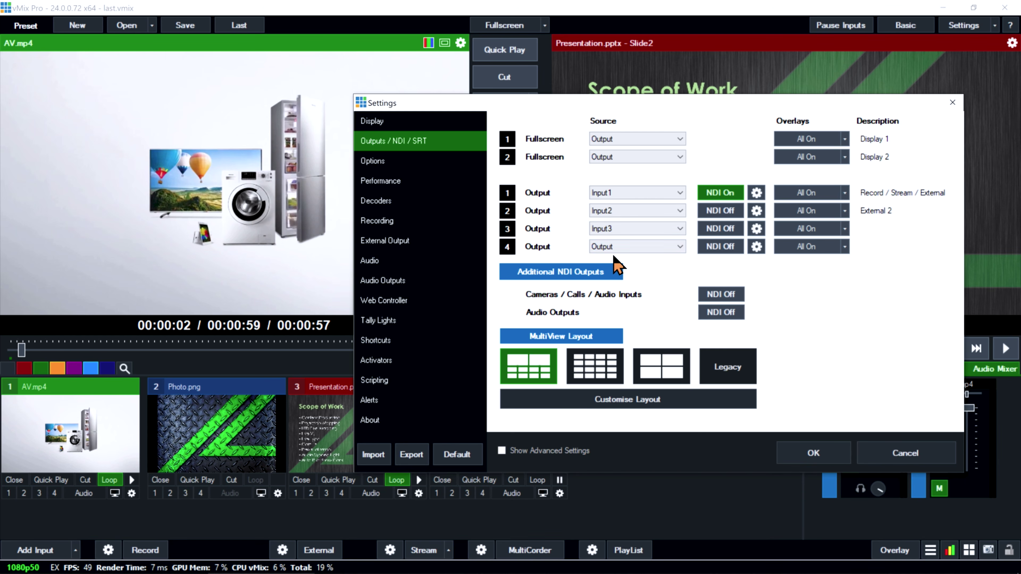
- Enable NDI for vMix Outputs 2, 3 and 4 and save the settings
click(723, 247)
click(722, 229)
click(718, 212)
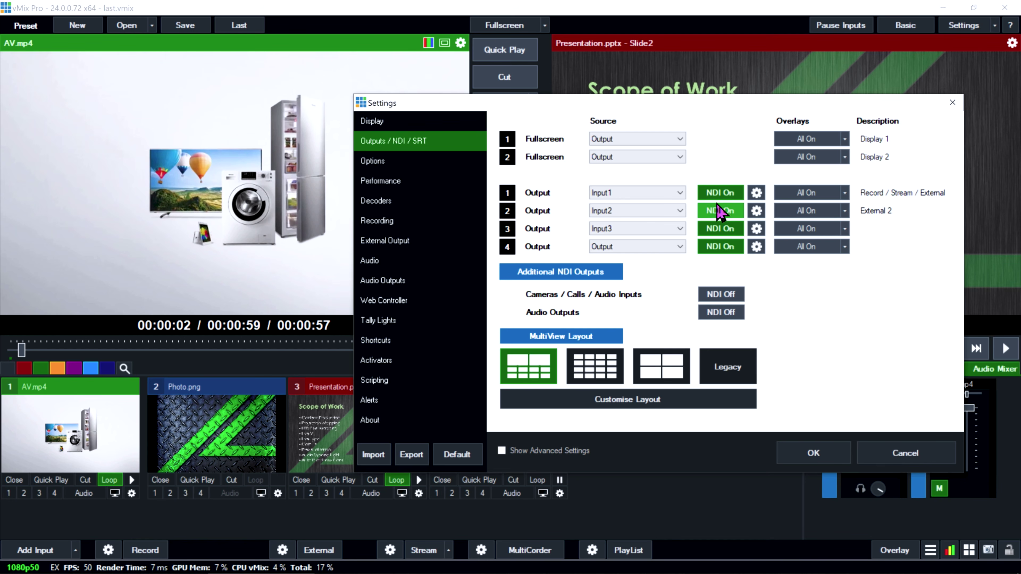
click(801, 456)
- Open NDI Studio Monitor and view the SZ-ZEN feeds vMix - Output 2, Output 3 and Output 4 in turn
key(super)
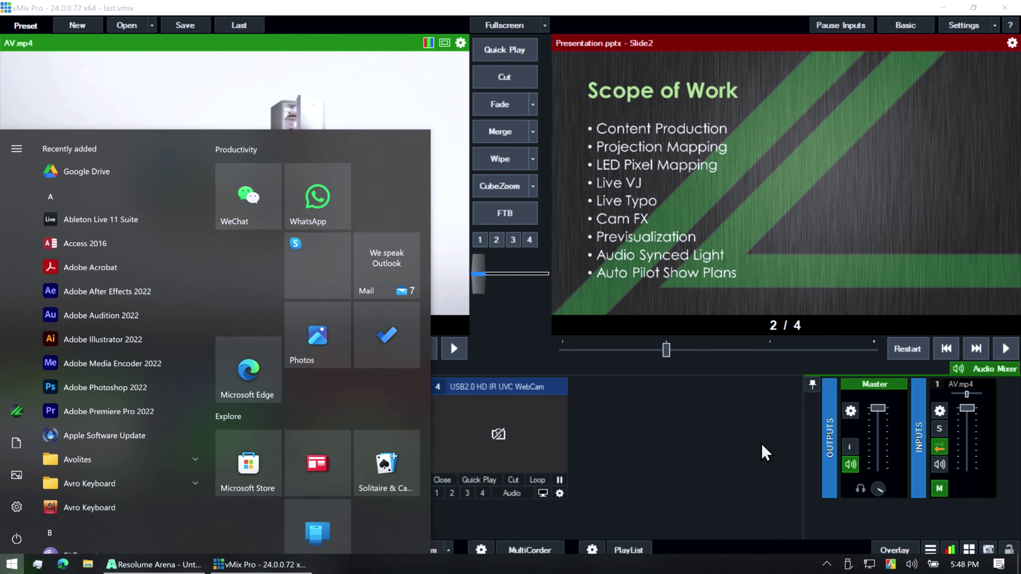
text(mon)
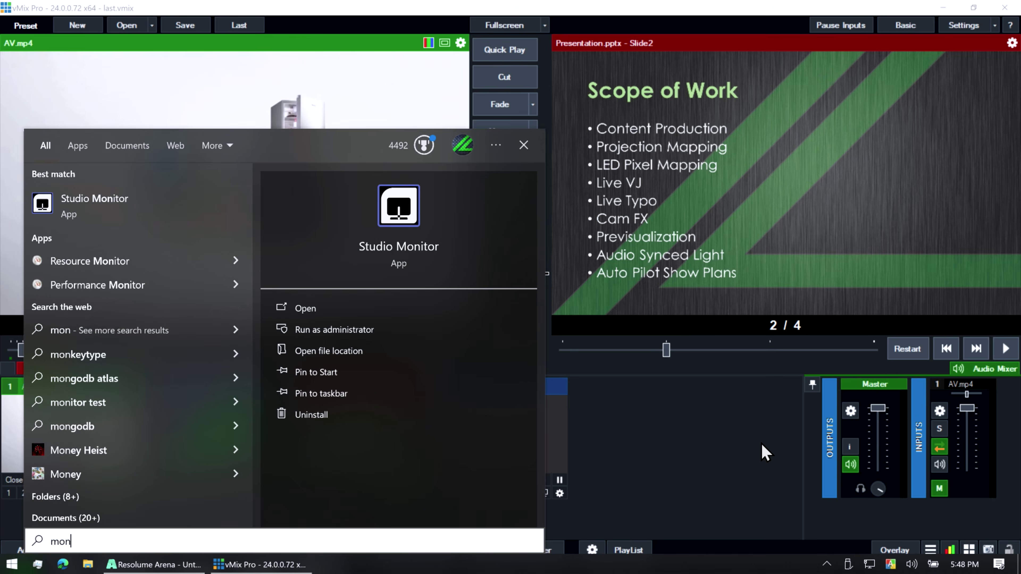
key(Return)
right_click(540, 186)
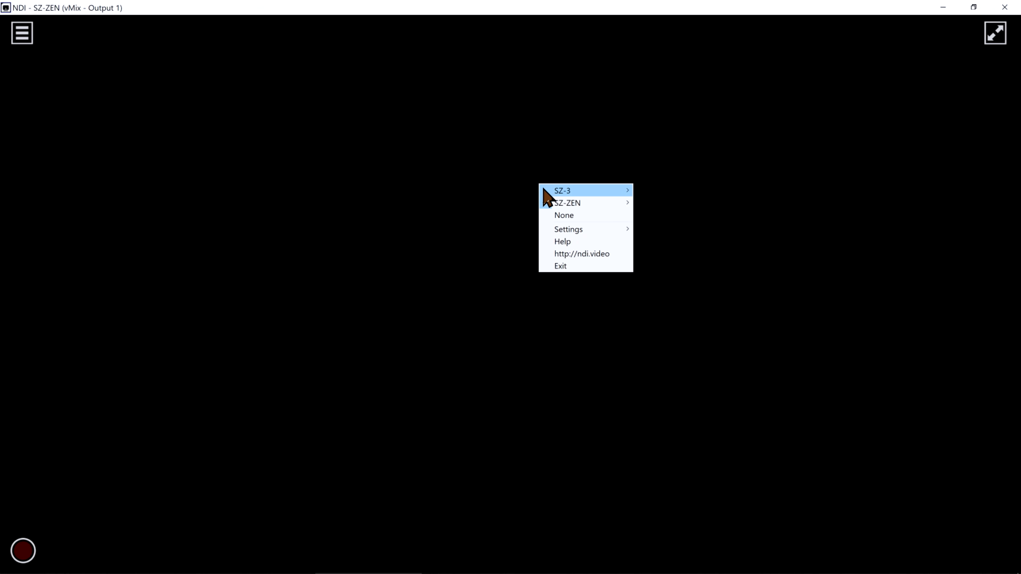
mouse_move(567, 204)
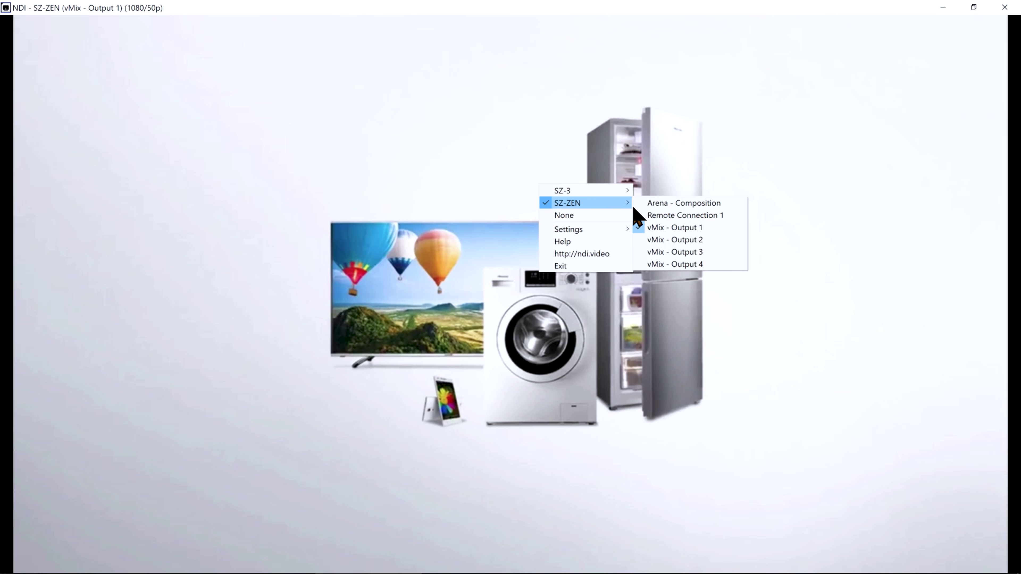
click(668, 241)
right_click(666, 242)
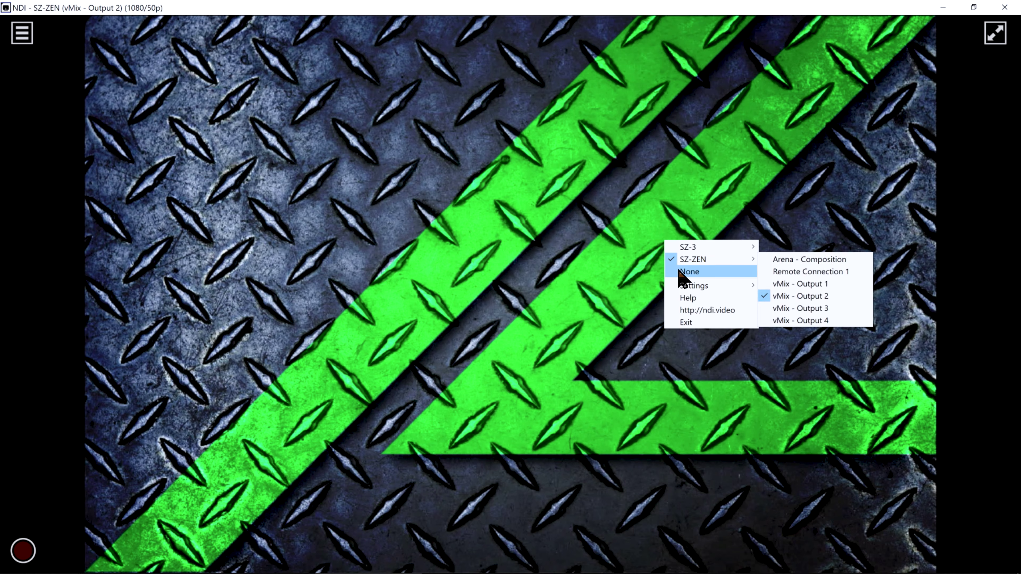
mouse_move(680, 261)
click(788, 308)
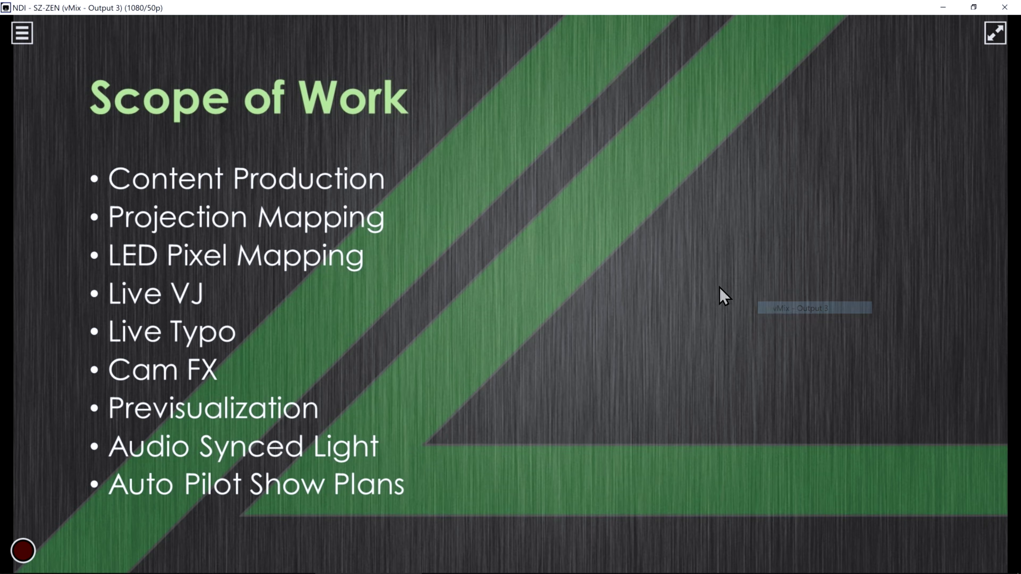
right_click(482, 267)
mouse_move(501, 286)
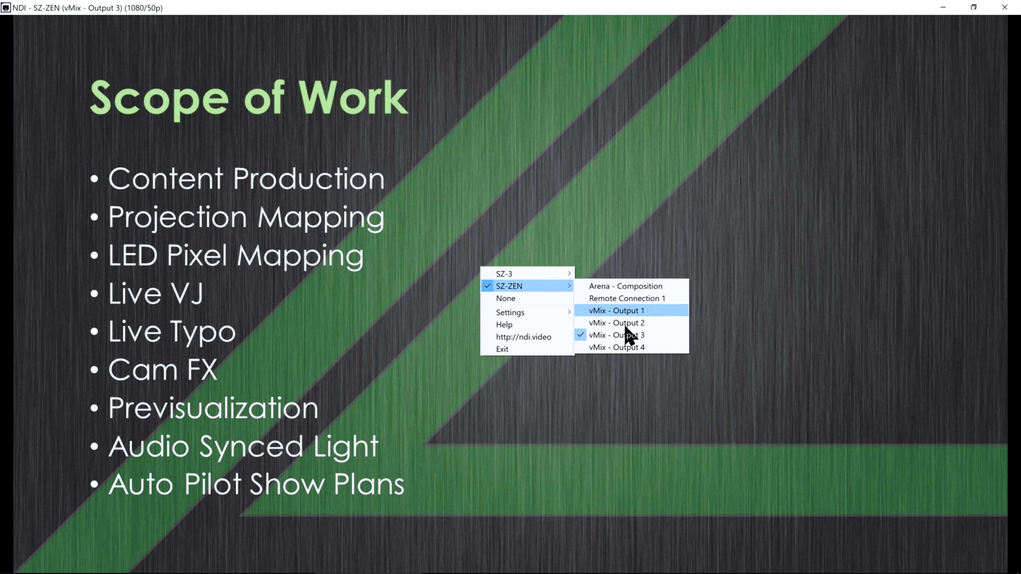
click(622, 348)
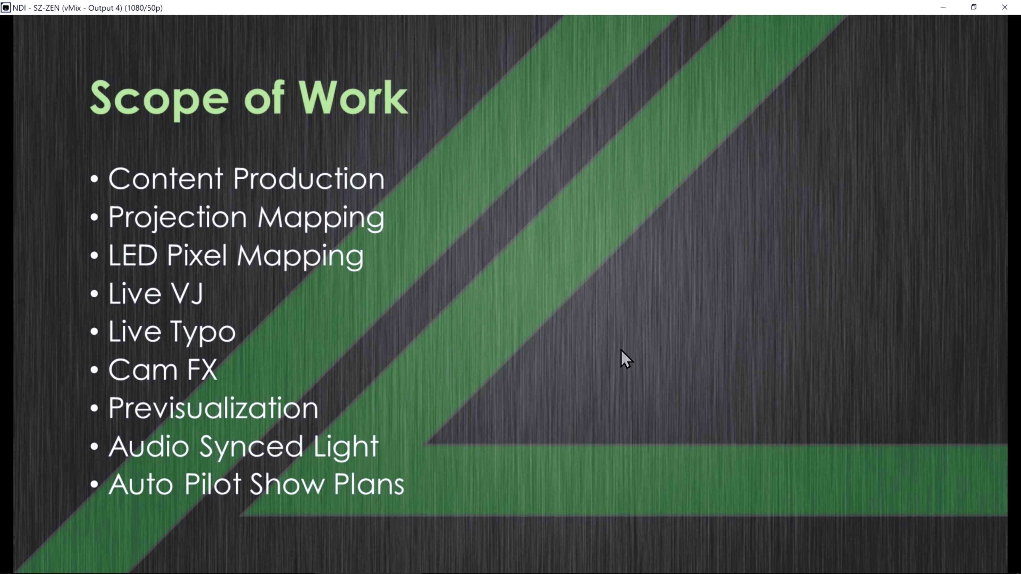
- In vMix, send the USB2.0 HD IR UVC WebCam input to the live output and check the Output 4 feed in Studio Monitor
mouse_move(625, 358)
key(alt+Tab)
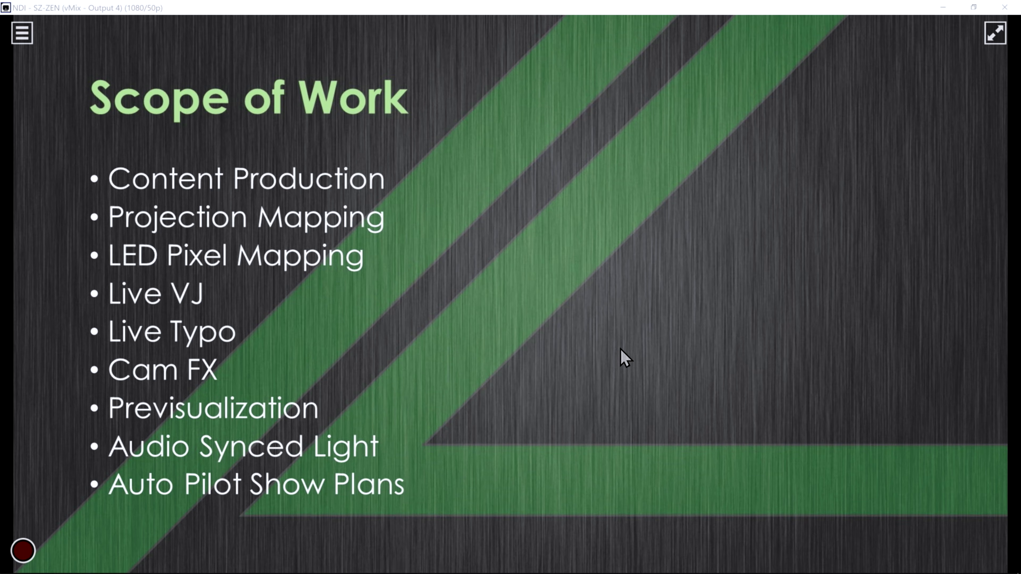
click(485, 396)
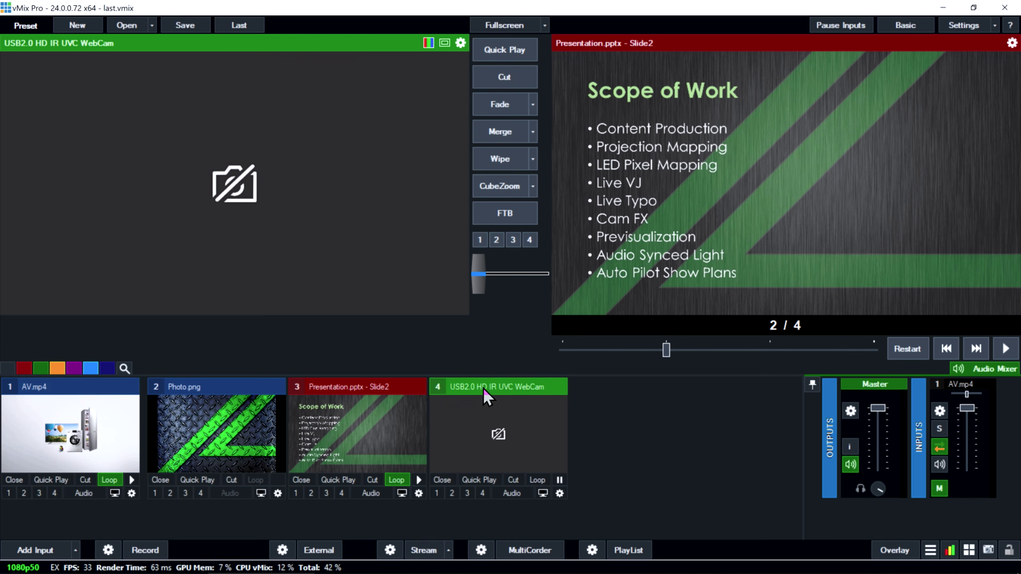
key(space)
key(alt+Tab)
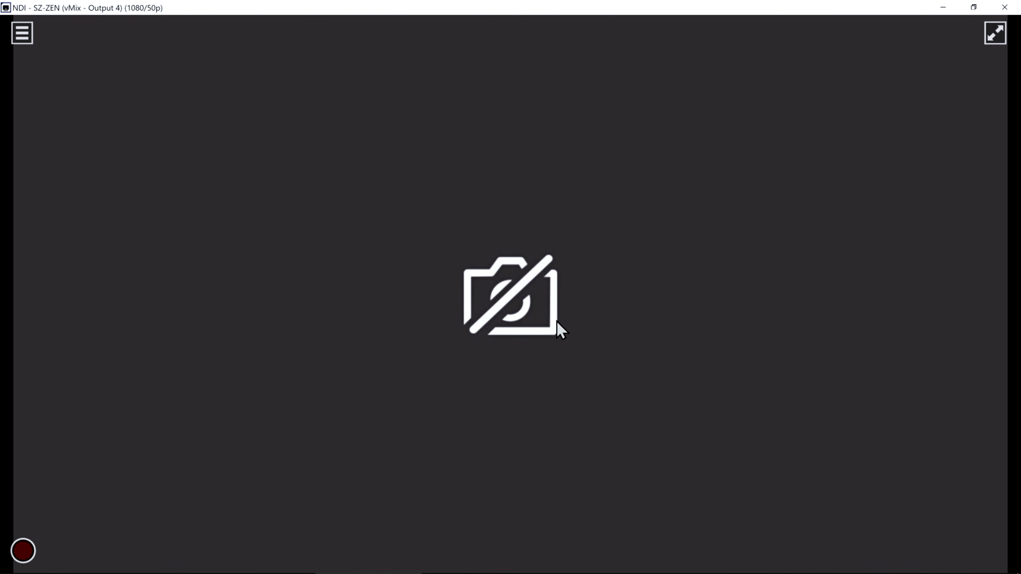
- Set the NDI Studio Monitor source to None and switch to Resolume Arena
right_click(836, 57)
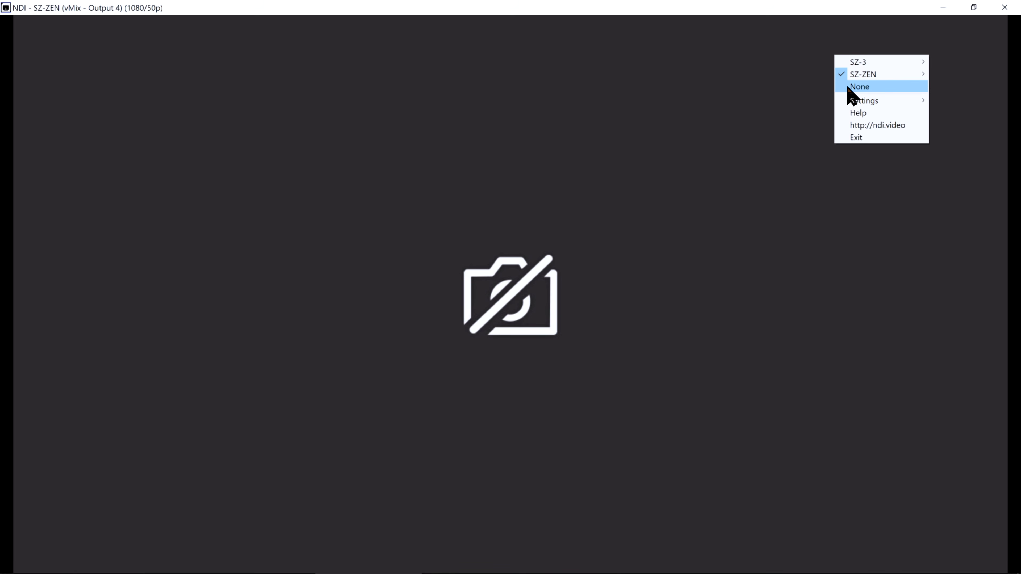
click(849, 88)
key(alt+Tab)
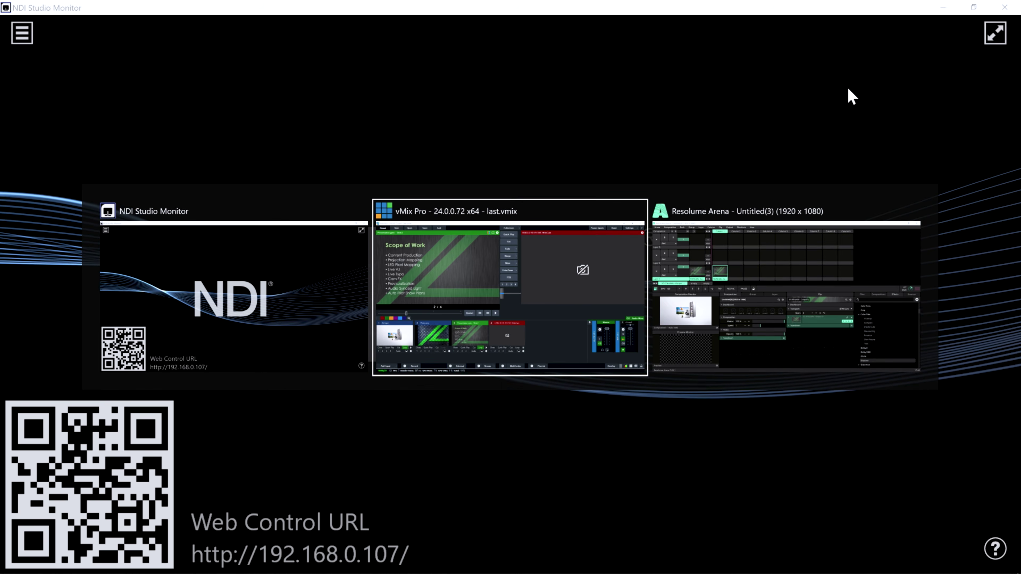
key(alt+Tab)
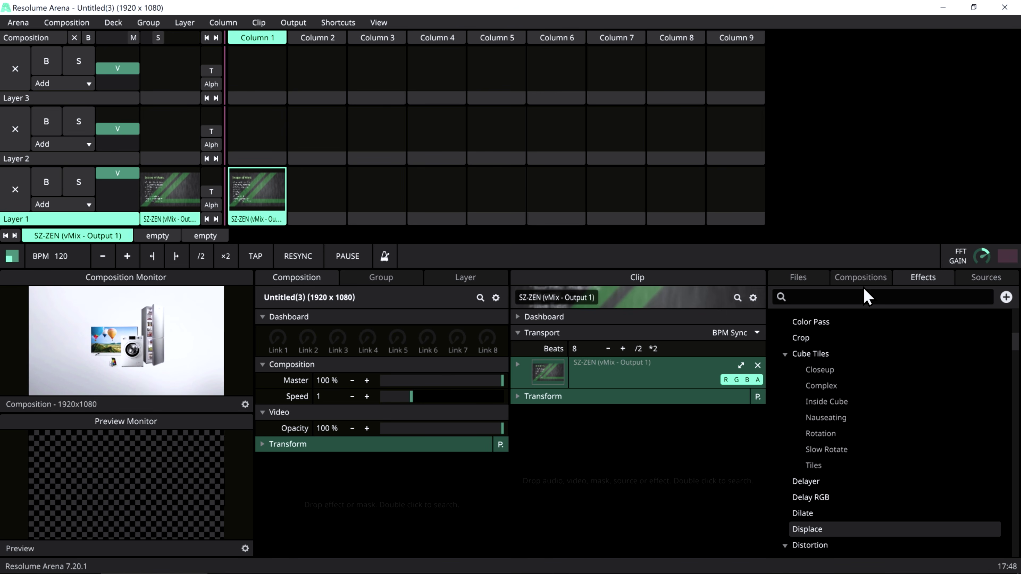
- Place the NDI servers vMix - Output 2 in Layer 2 Column 1, Output 3 in Layer 3 Column 1 and Output 4 in Layer 3 Column 2
click(986, 277)
drag(835, 444, 257, 133)
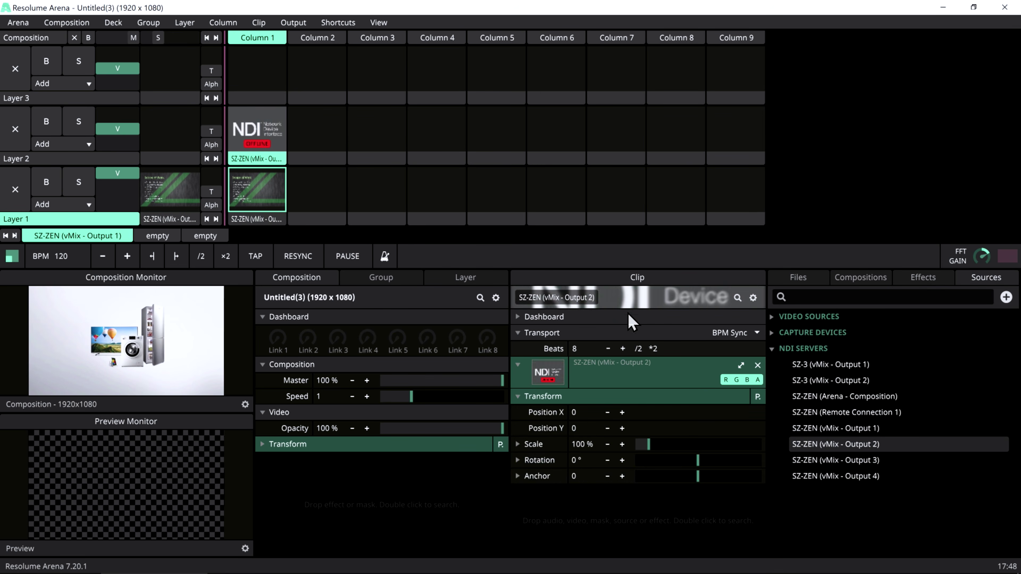
drag(796, 461, 282, 87)
drag(835, 476, 317, 71)
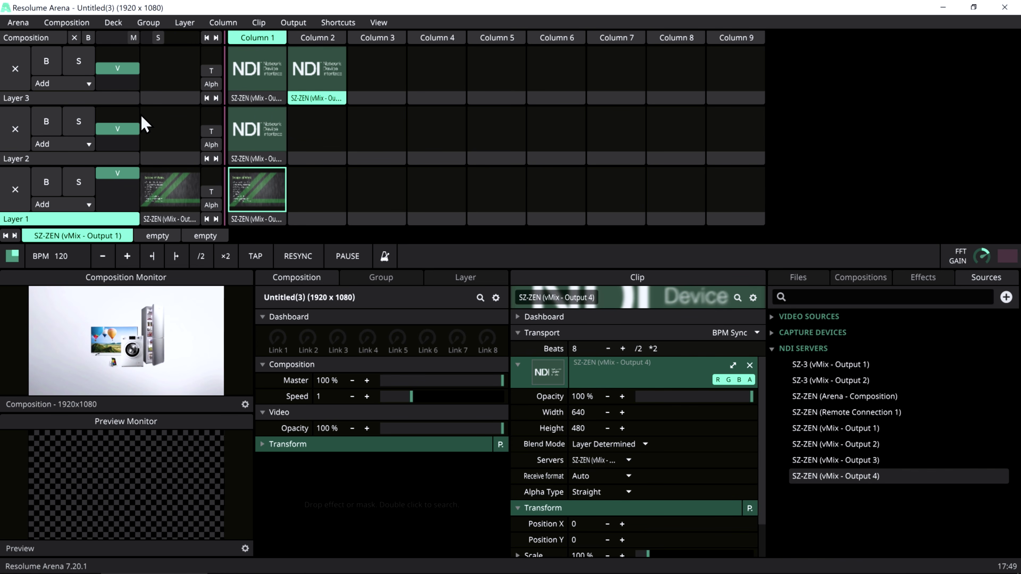
- Insert a new layer above Layer 3 and move the vMix - Output 4 clip into its Column 1 slot
click(39, 100)
right_click(39, 101)
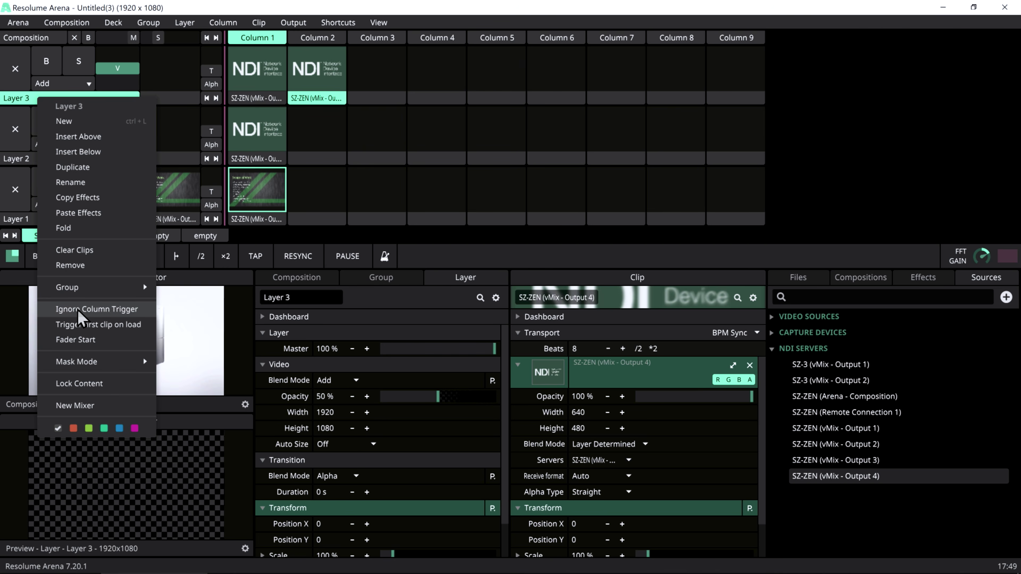
click(81, 136)
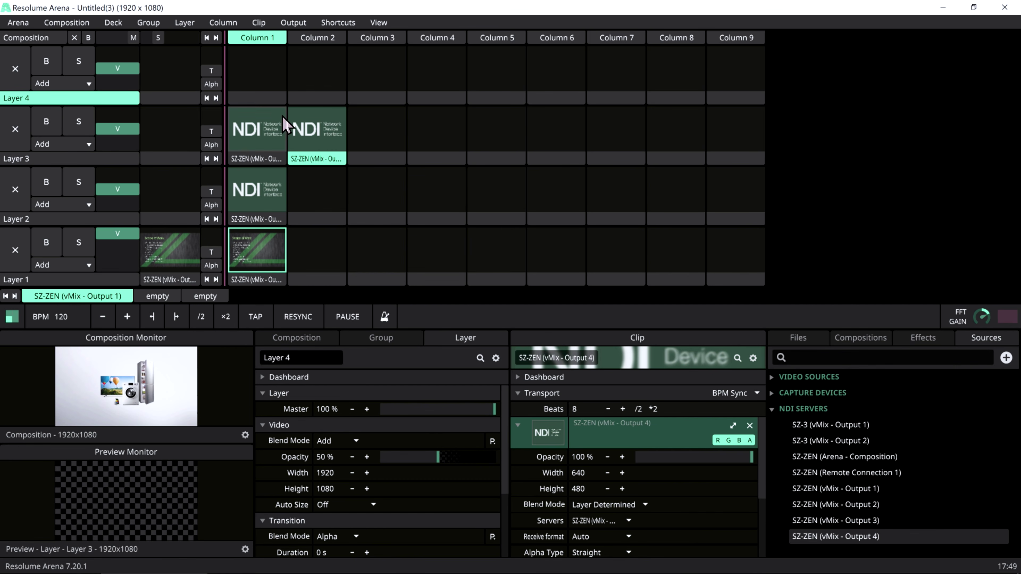
drag(330, 163, 265, 73)
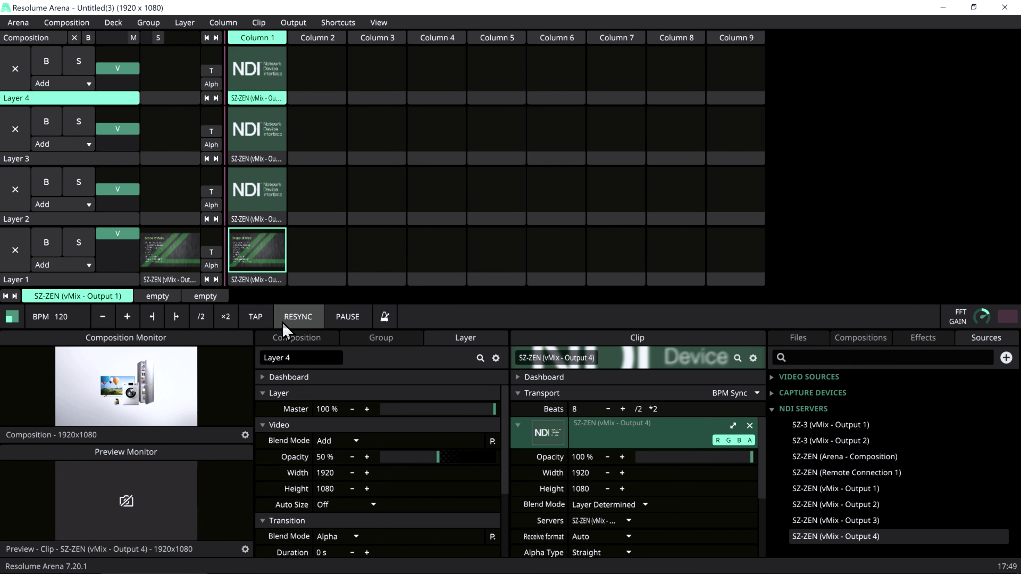
- Launch all clips of Column 1 and collapse Layers 4, 3 and 2 to compact rows
click(252, 37)
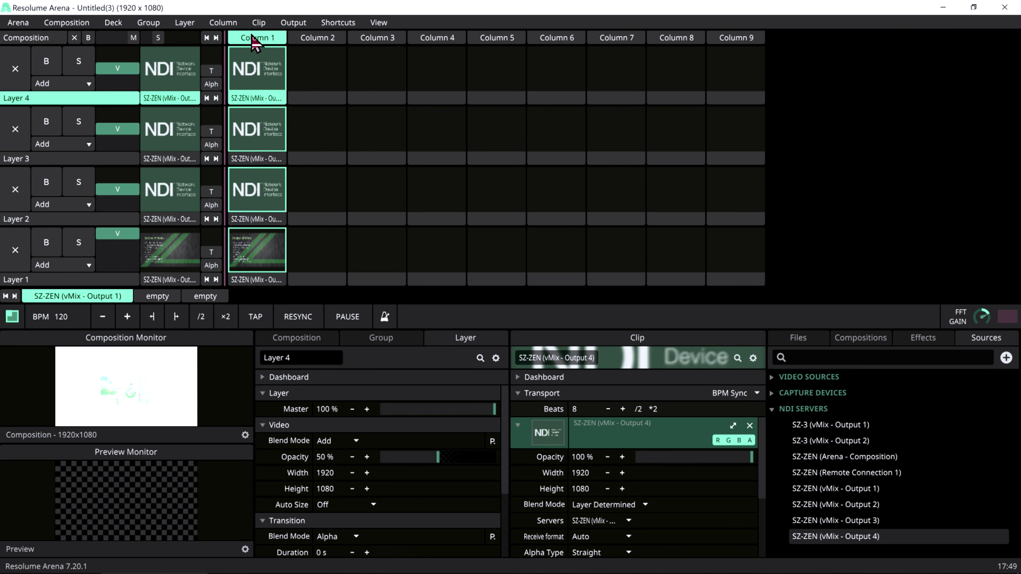
click(65, 100)
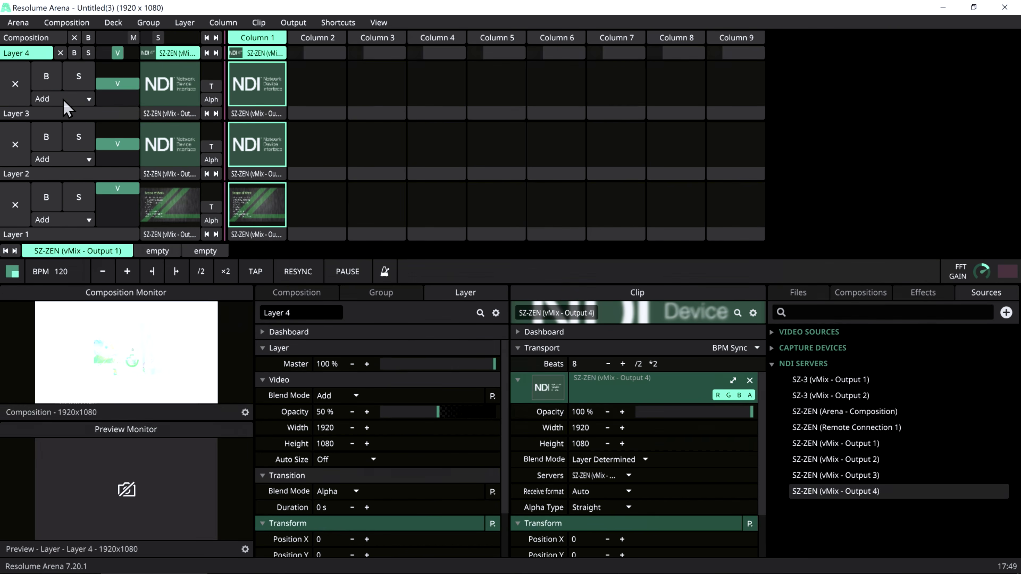
click(65, 116)
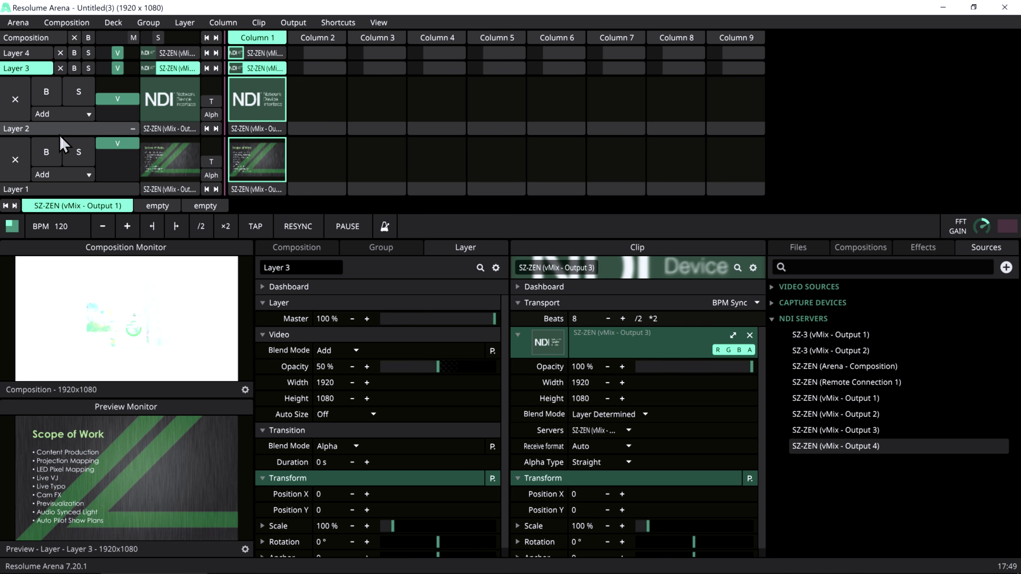
click(65, 132)
click(64, 133)
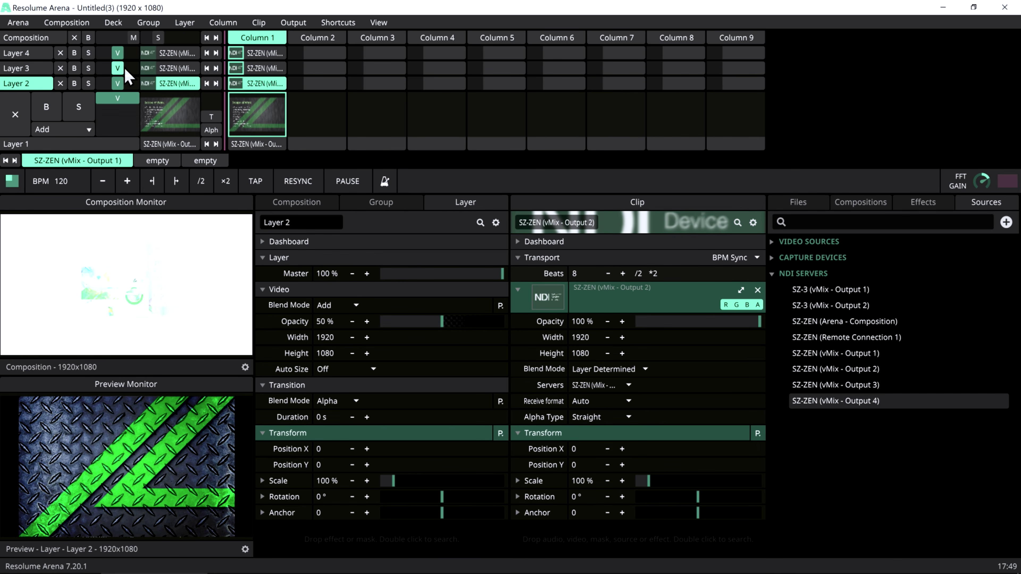
- Fade Layers 2, 3 and 4 up, then down to 0% opacity, and expand the three layers again
drag(118, 68, 133, 83)
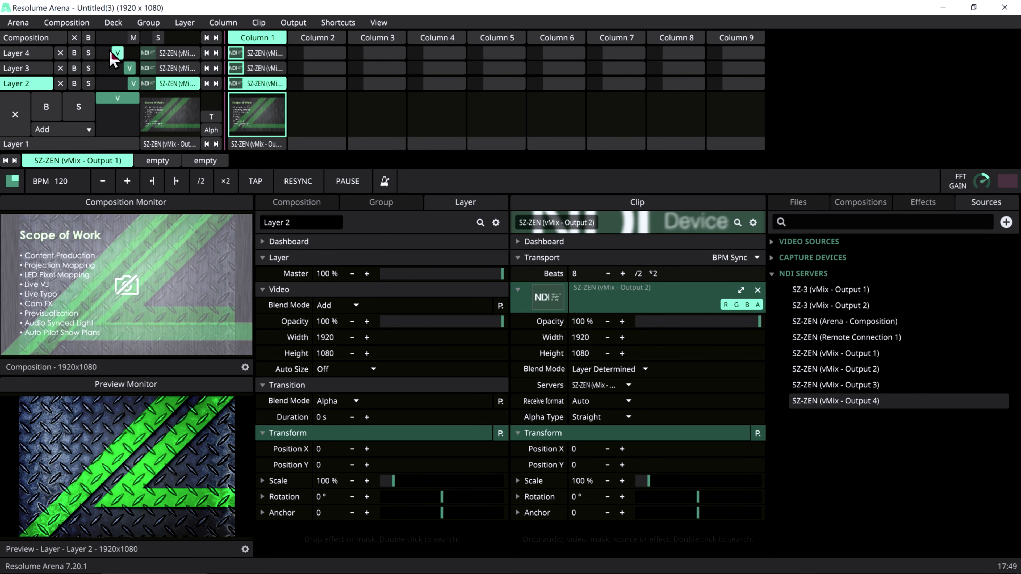
drag(133, 52, 47, 94)
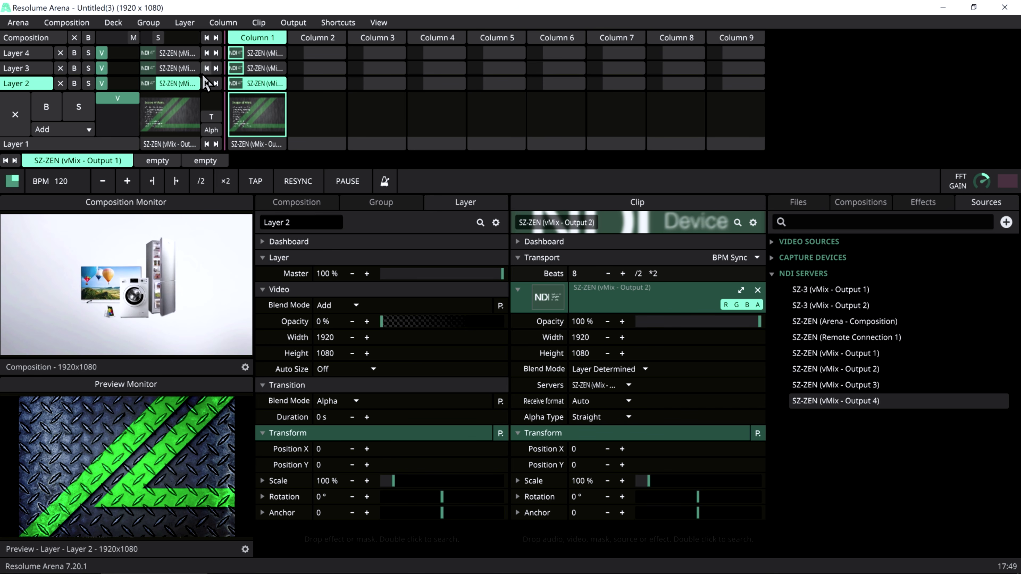
click(31, 89)
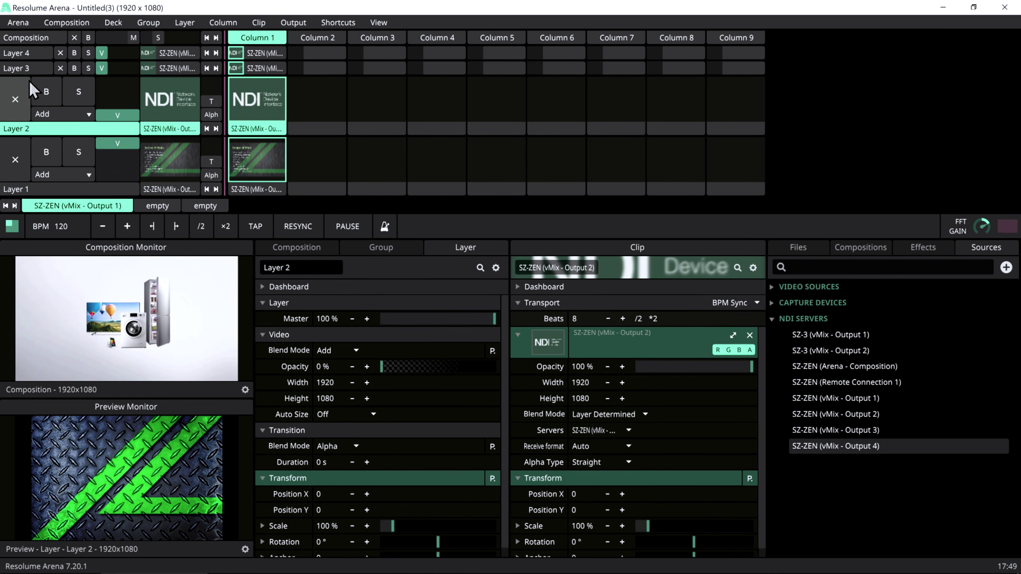
click(34, 69)
click(34, 52)
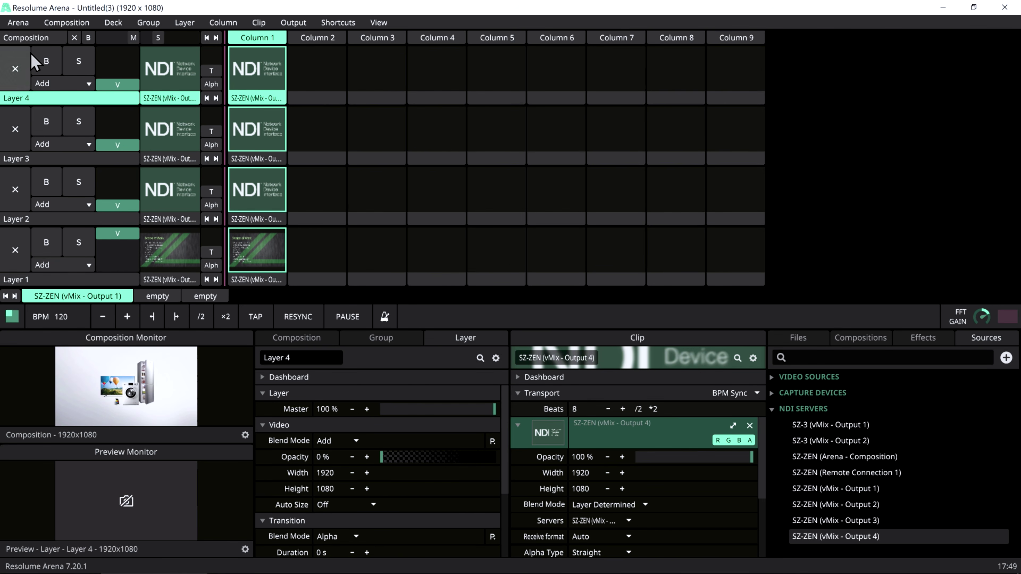
- Raise Layer 4's opacity to 99% and refresh the thumbnails of the Column 1 clips in Layers 2, 3 and 4
click(265, 99)
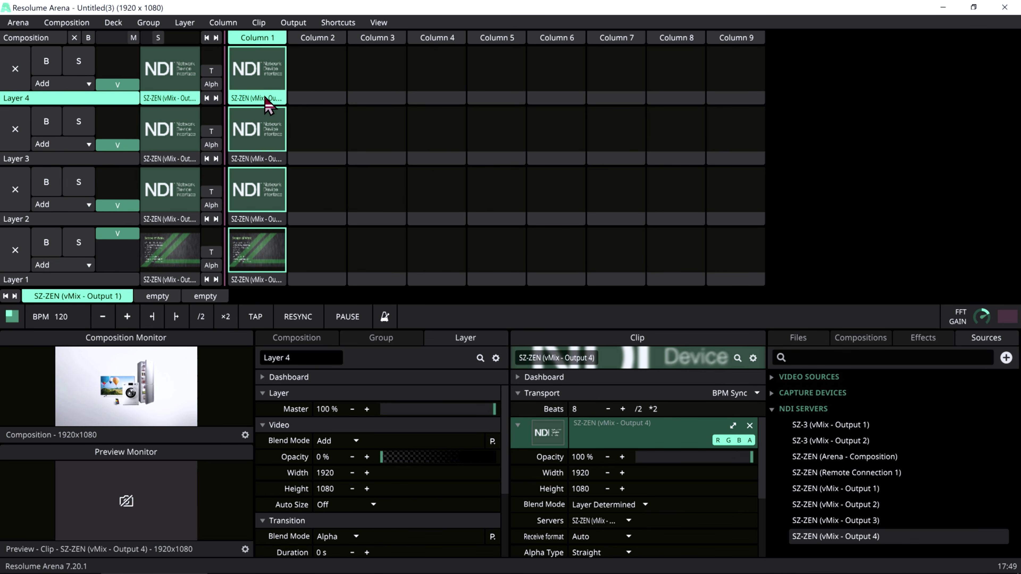
drag(117, 86, 117, 52)
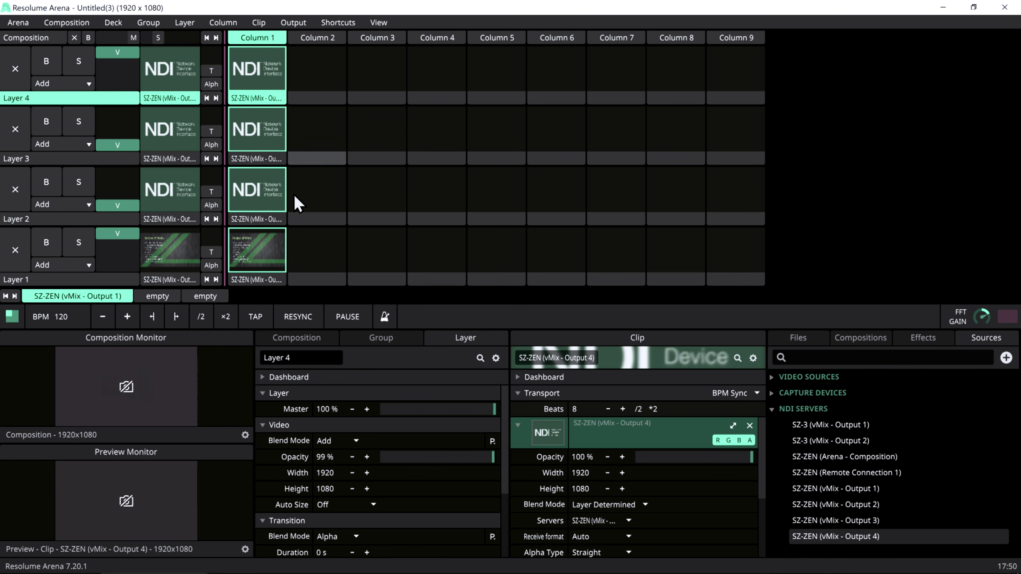
click(272, 221)
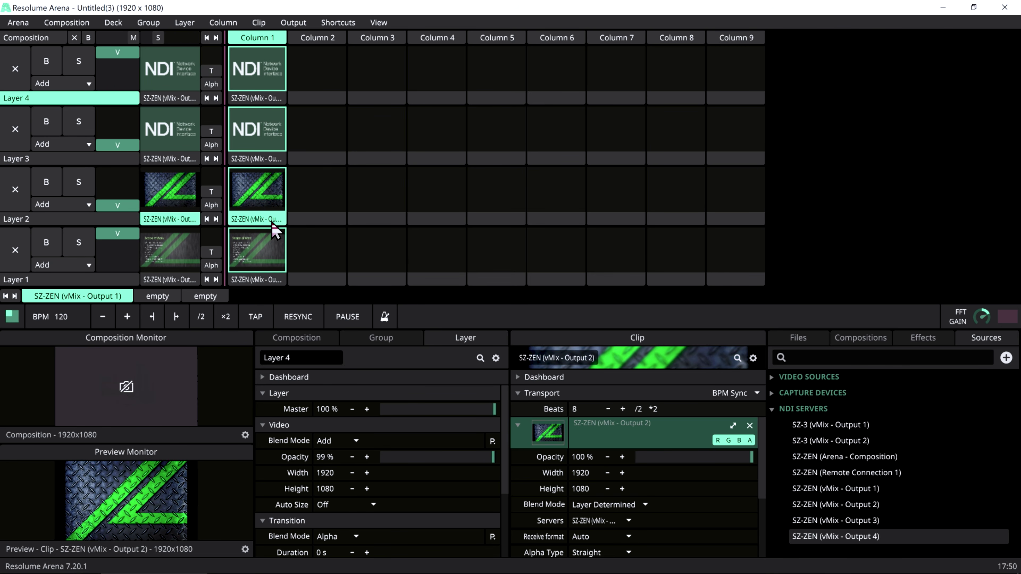
click(239, 162)
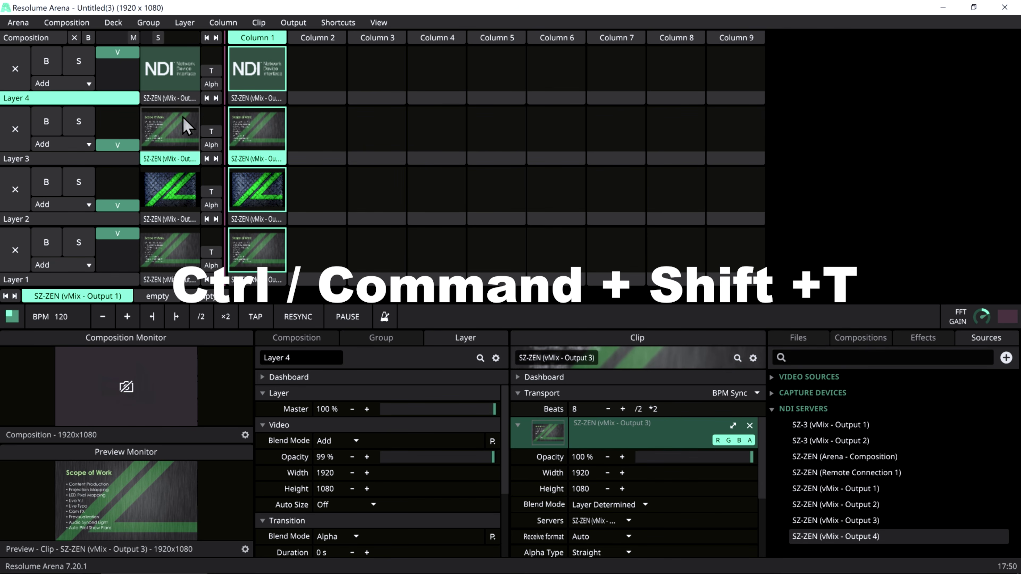
click(240, 101)
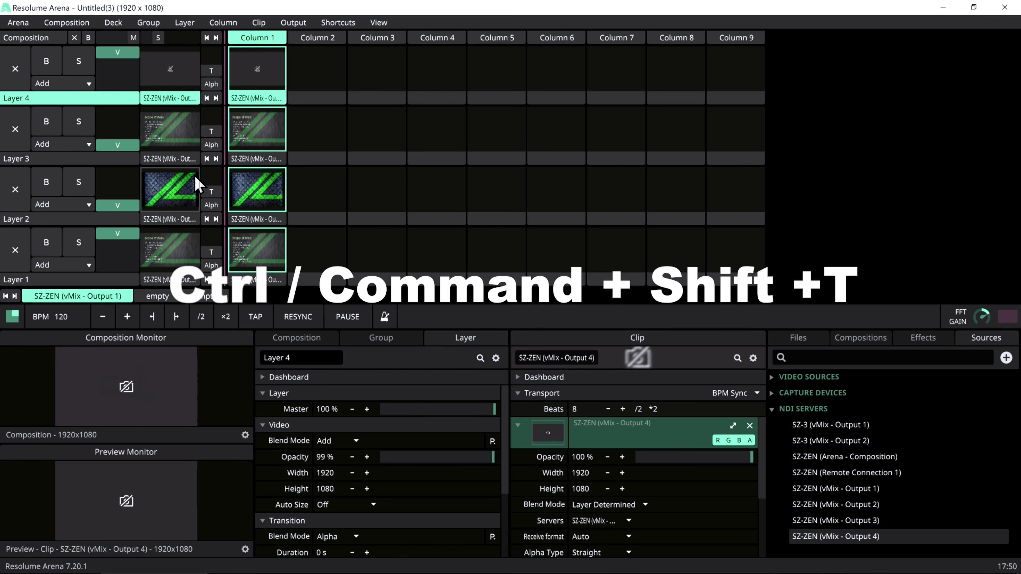
- Show the list of available effects
click(925, 340)
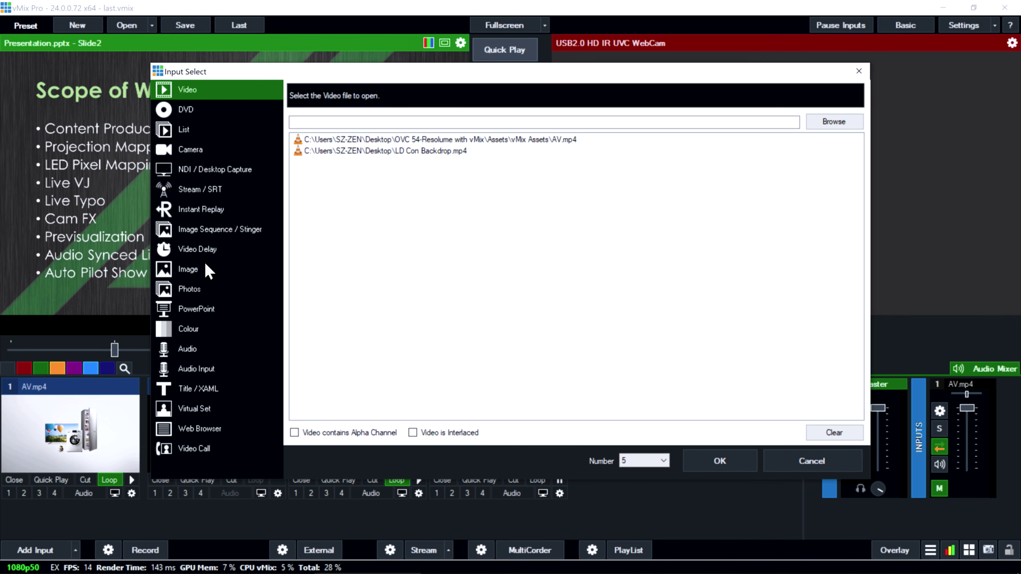
- In vMix, add the GT title template Title 1- Element Blue as a new input
key(t)
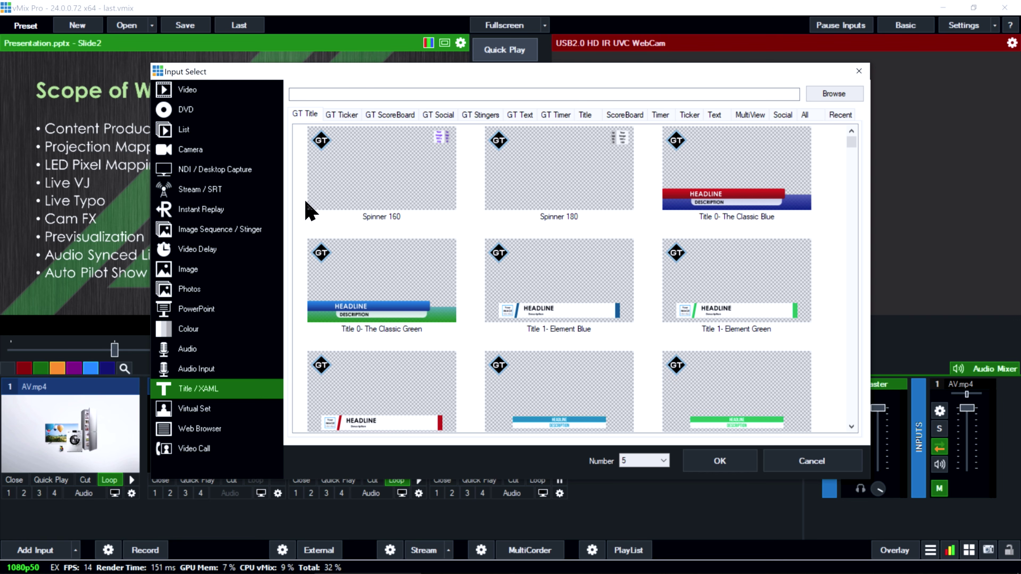
key(Right)
key(Down)
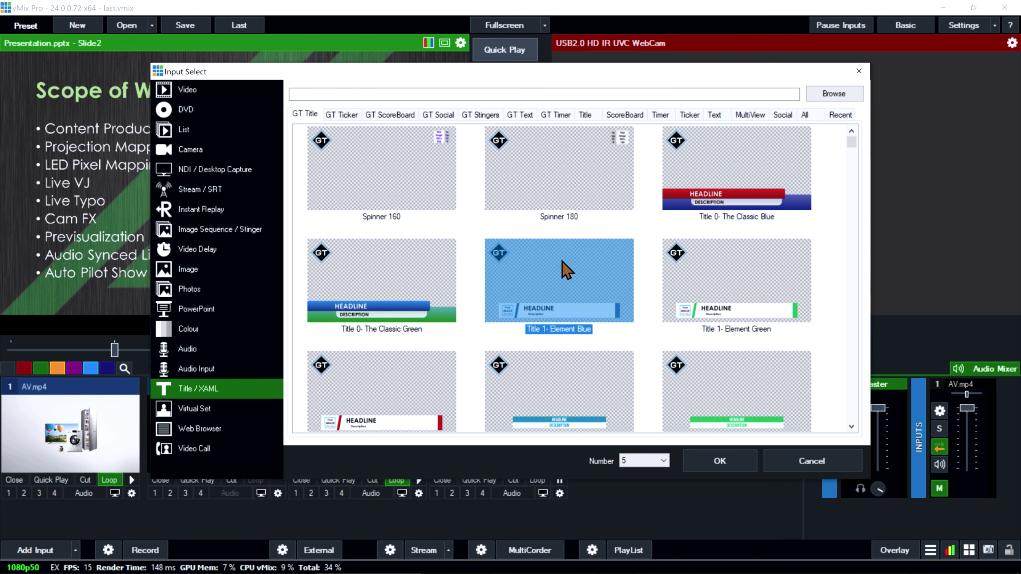
click(726, 458)
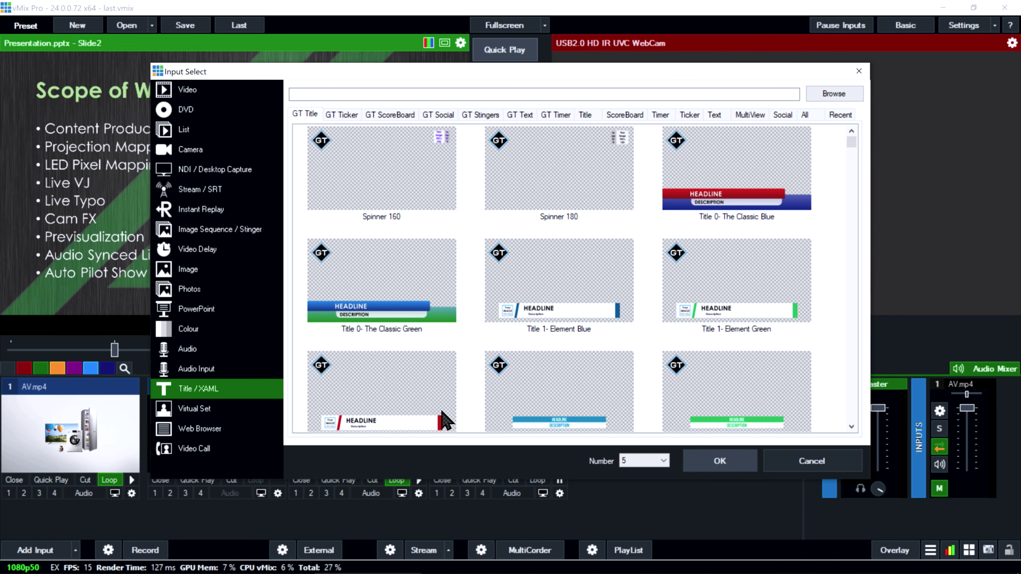
click(718, 462)
- Set the title's headline to "Mr. Nobody" and its description to "Does Nothing", and close the title editor
click(452, 209)
key(ctrl+a)
text(M)
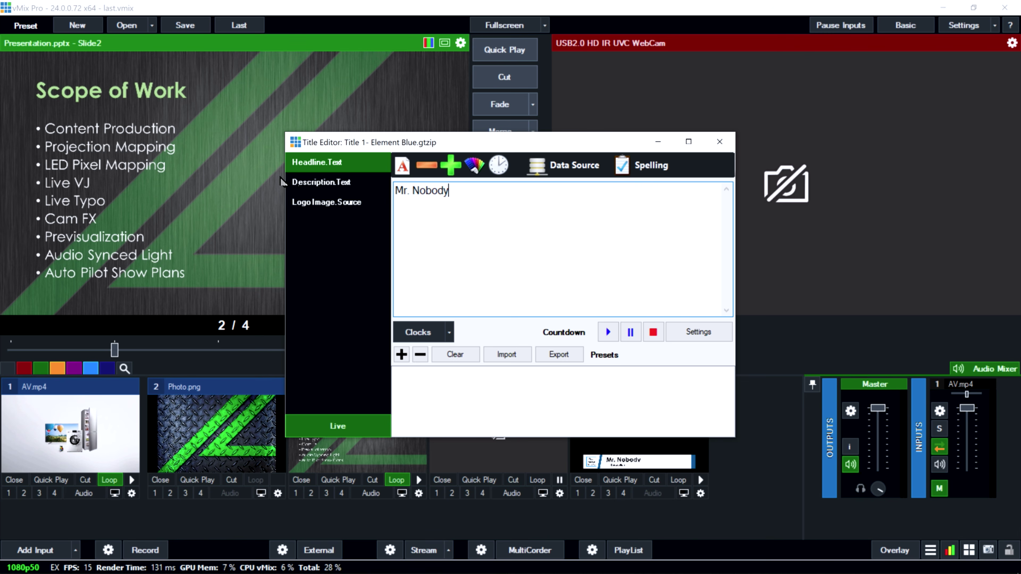
click(300, 183)
text(Does Nothing)
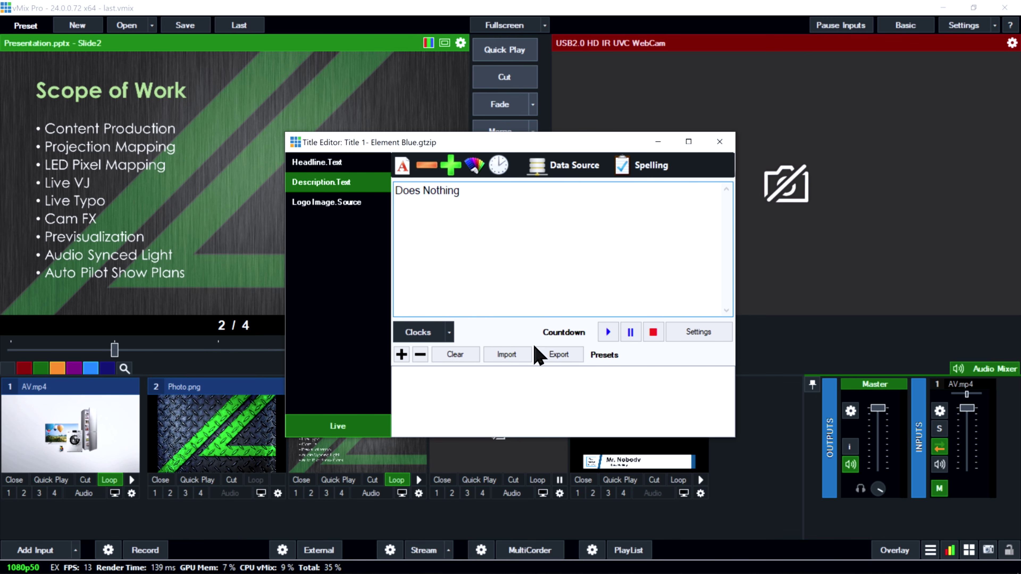
click(720, 142)
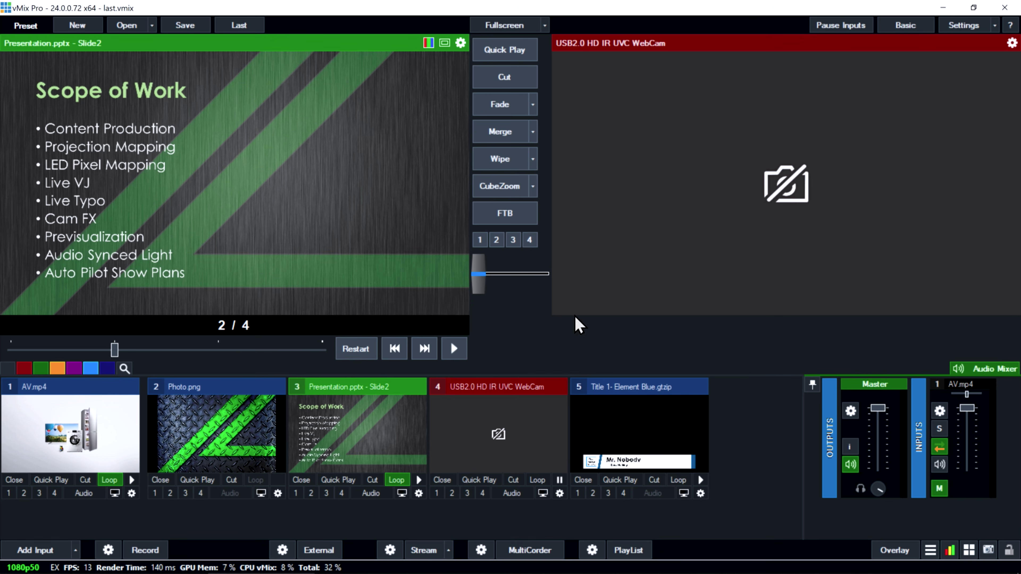
- Move the Title 1- Element Blue input to position 3 and preview the vMix - Output 3 clip in Resolume Arena
drag(607, 390, 316, 392)
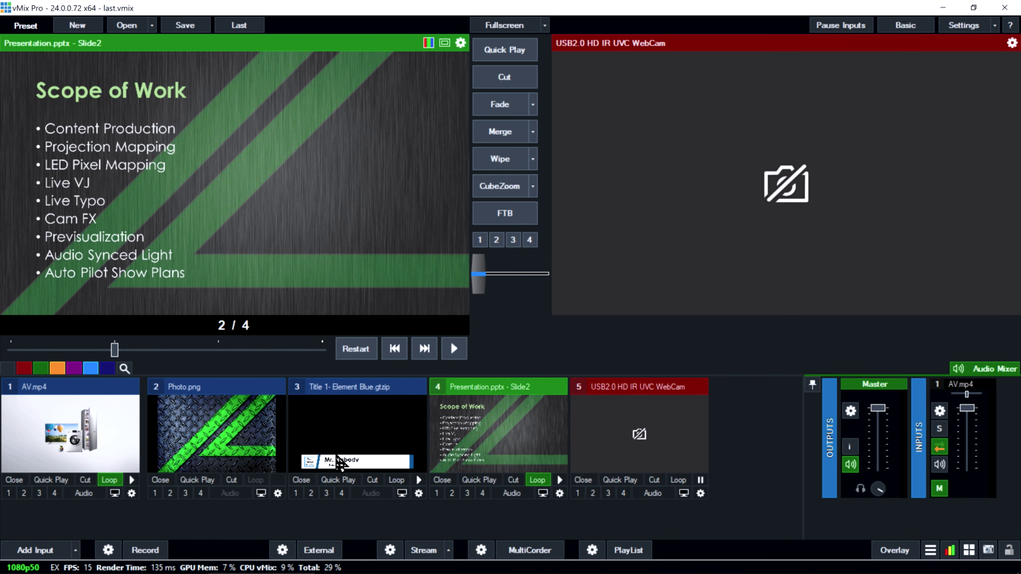
key(alt+Tab)
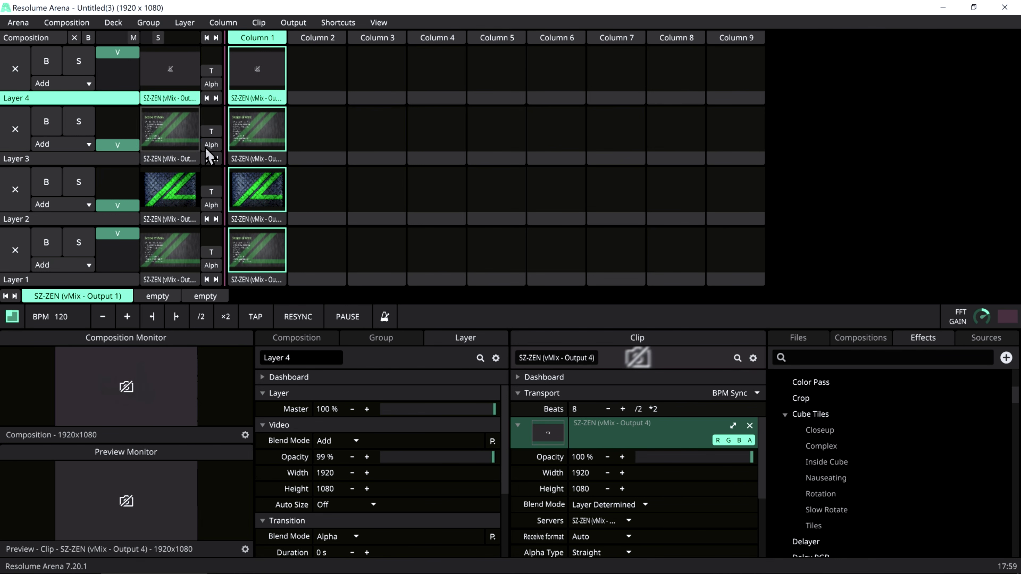
click(240, 160)
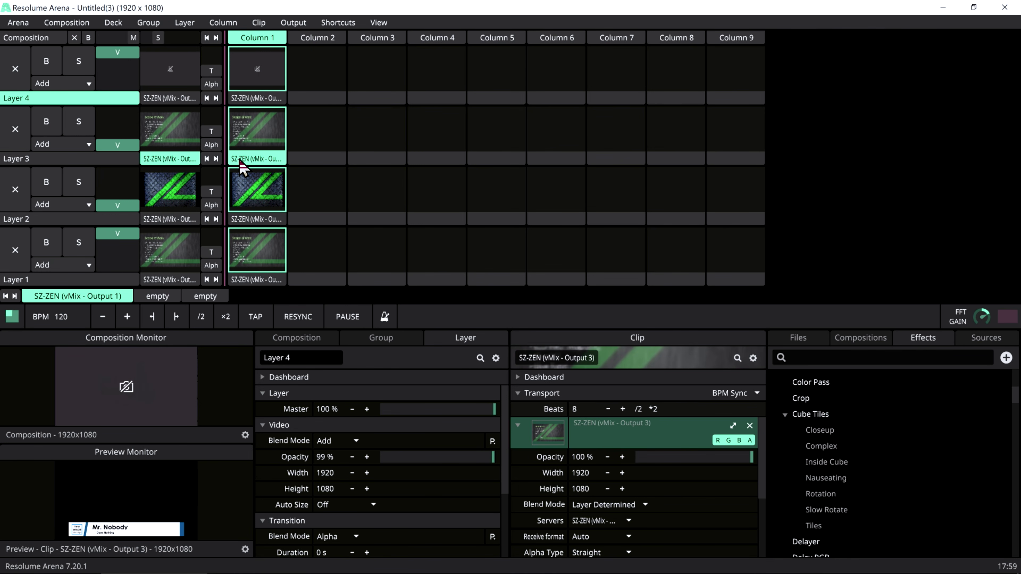
- Raise Layer 3's opacity to full and clear the playing clips from all four layers
drag(124, 145, 125, 106)
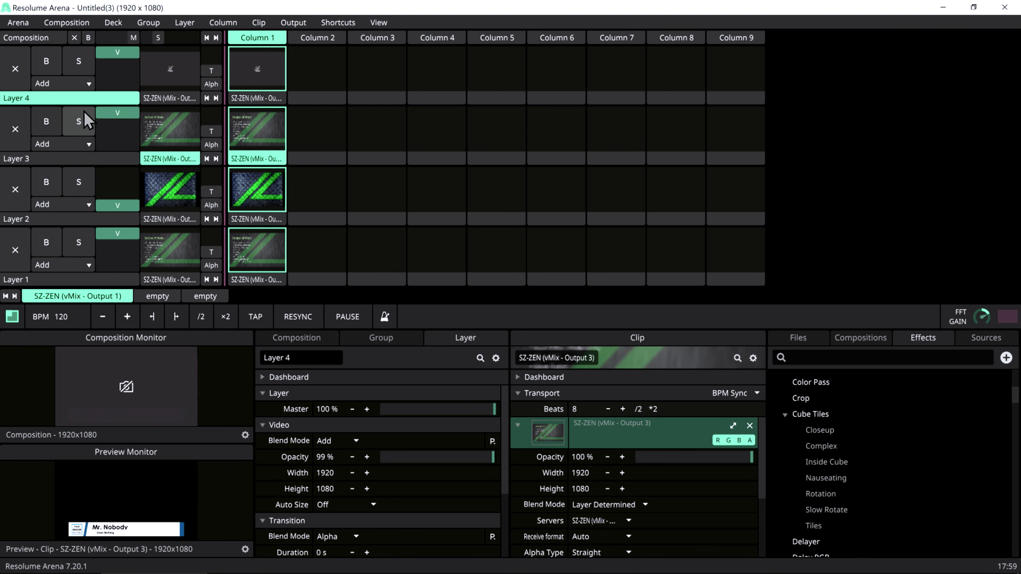
click(15, 129)
click(19, 72)
click(16, 190)
click(15, 250)
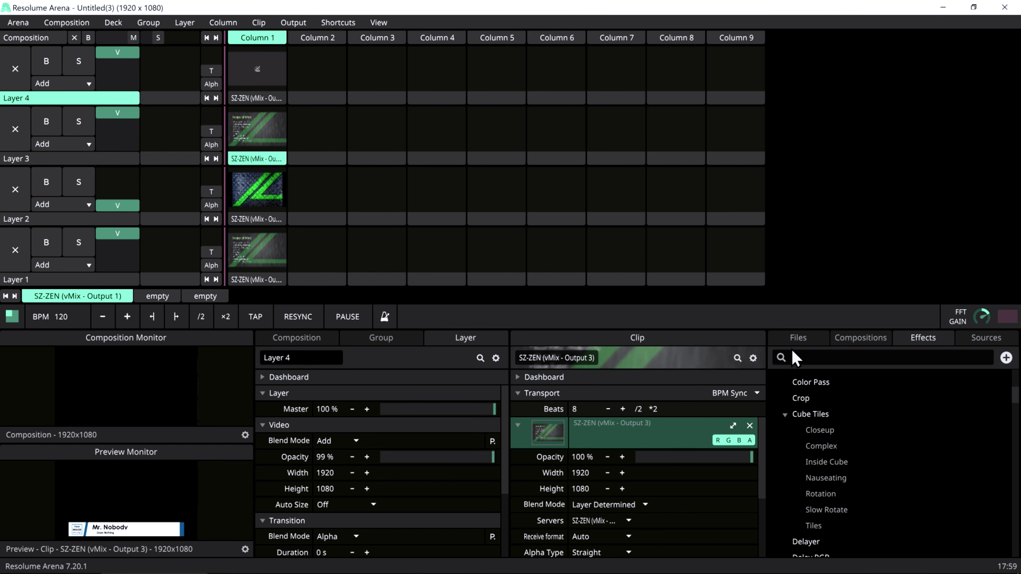
- Load 25.mov from the part 2 media folder into Layer 1 Column 3
click(798, 338)
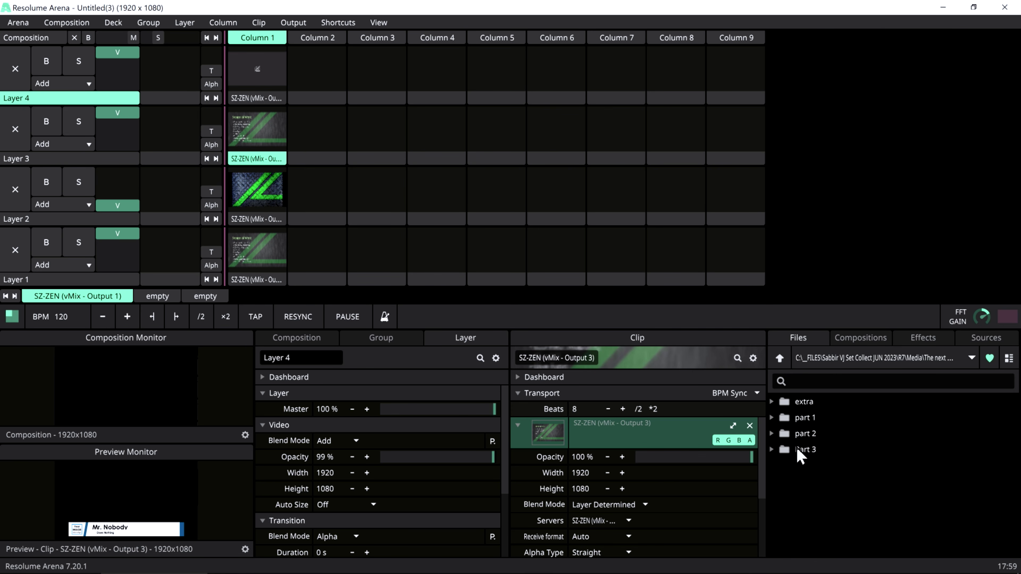
double_click(806, 439)
drag(811, 466, 372, 271)
drag(378, 274, 376, 274)
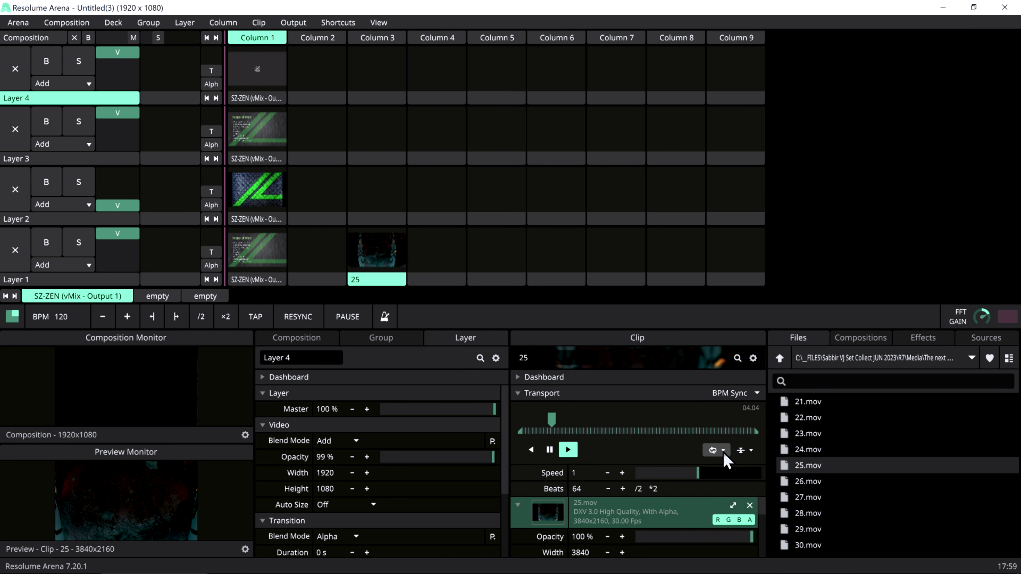
- Set Layer 2's opacity to about half and launch its vMix - Output 2 clip in Column 1
click(260, 220)
drag(117, 205, 130, 190)
click(251, 204)
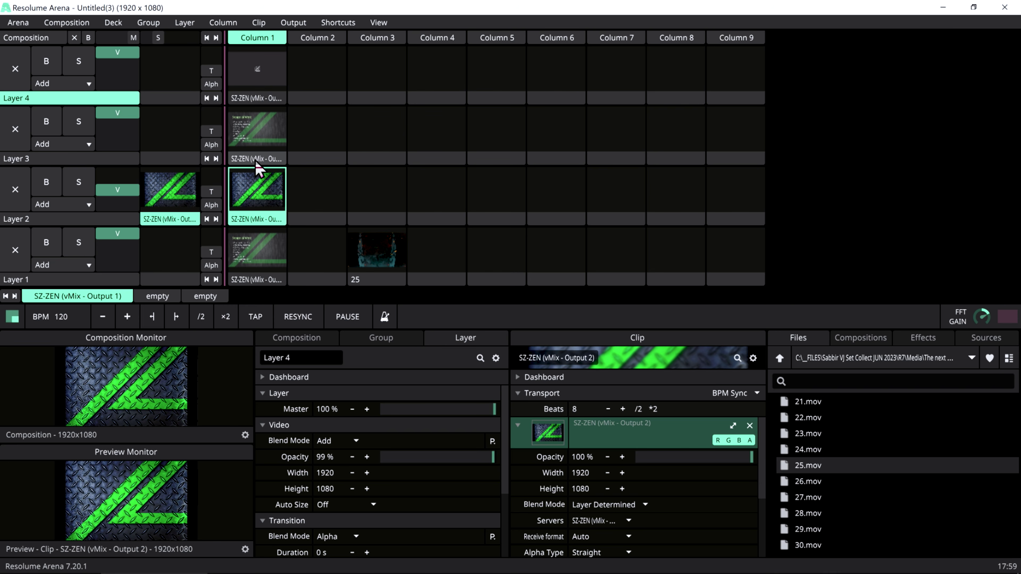
- In vMix, change the Title 1- Element Blue headline to "Mr. Somebody" and close the title editor
key(alt+Tab)
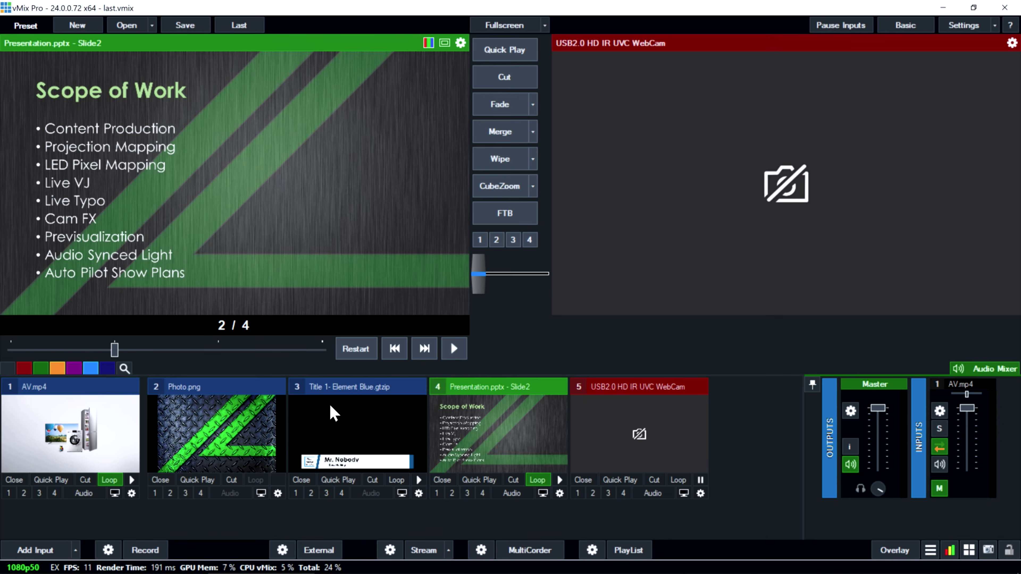
right_click(365, 443)
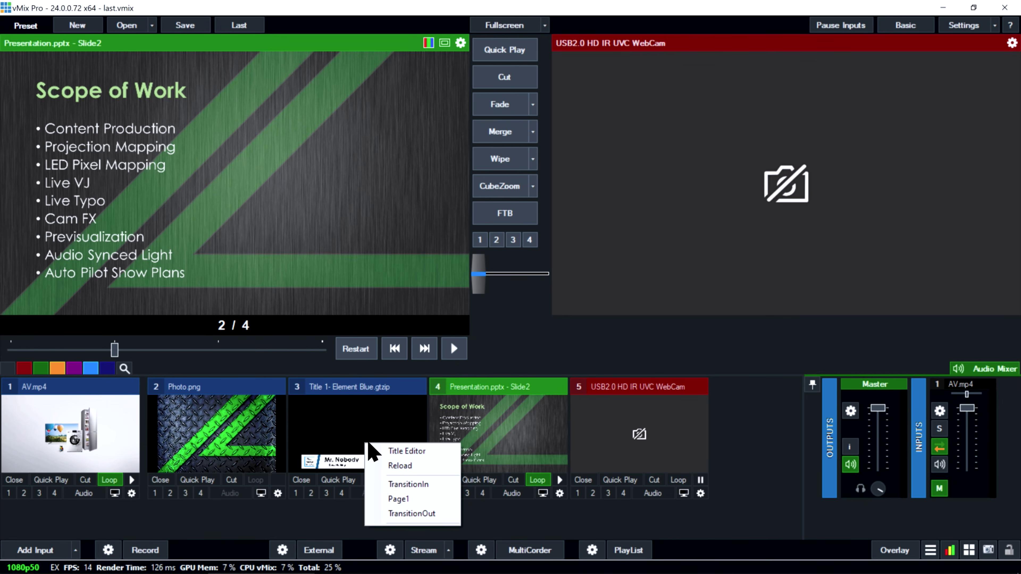
click(406, 451)
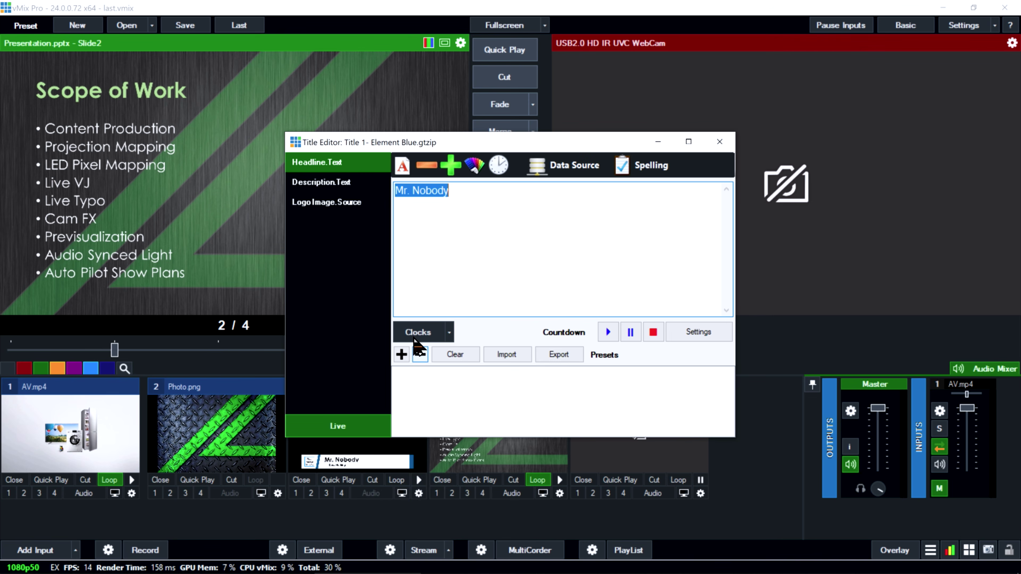
click(478, 194)
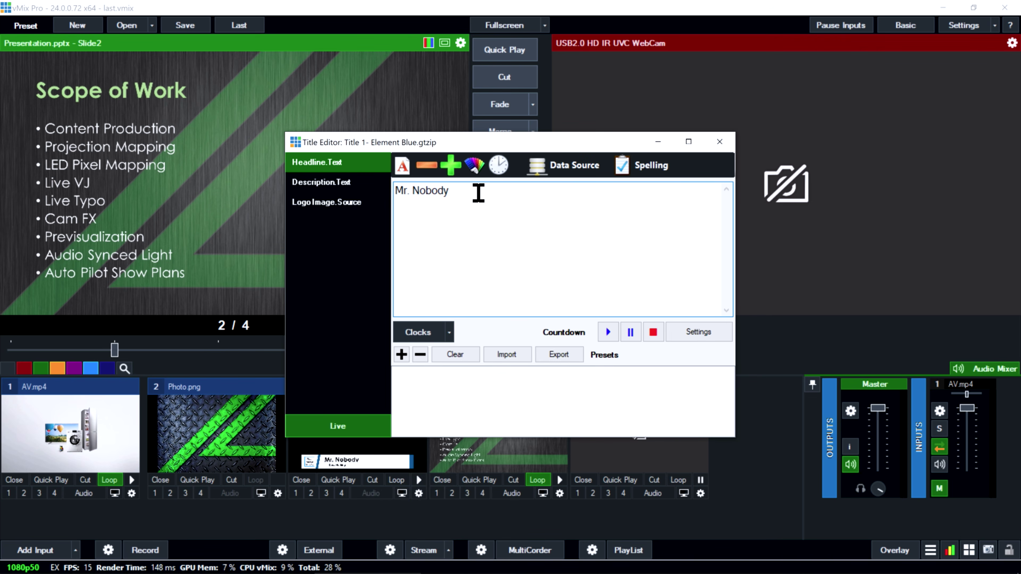
text(Some o=)
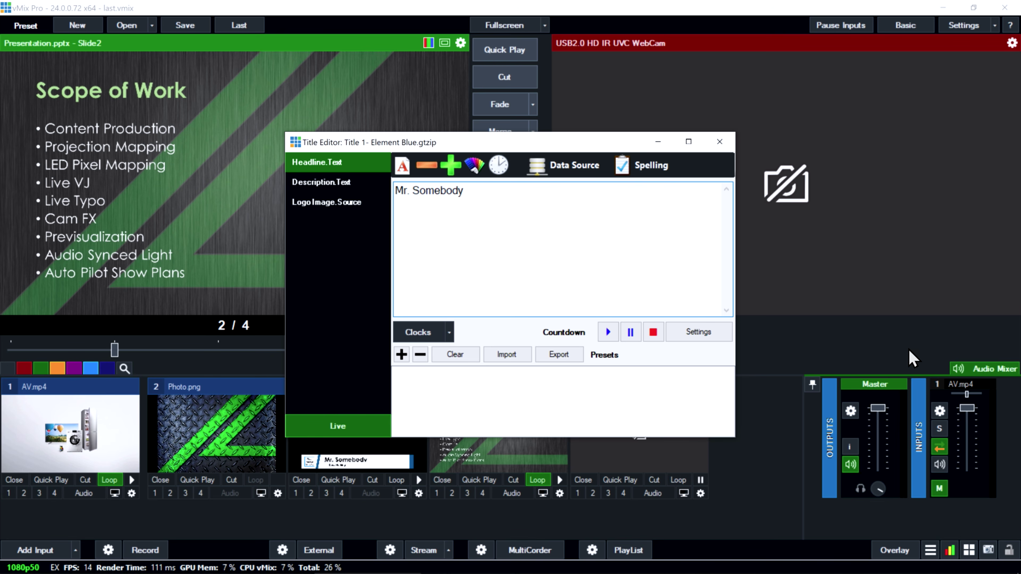
click(720, 141)
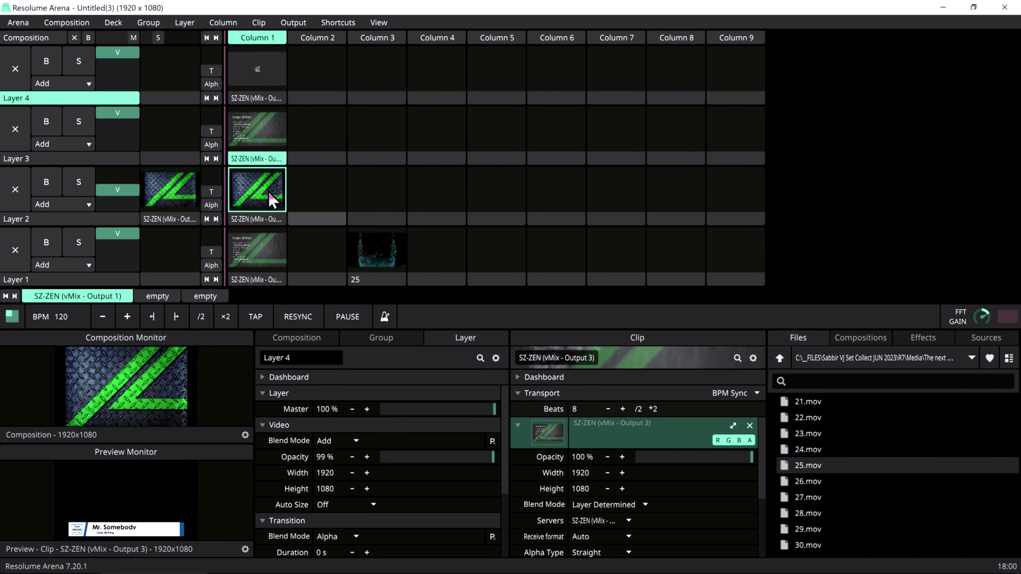
- Lower Layer 3's opacity to zero and launch its vMix - Output 3 clip in Column 1
drag(137, 119, 119, 197)
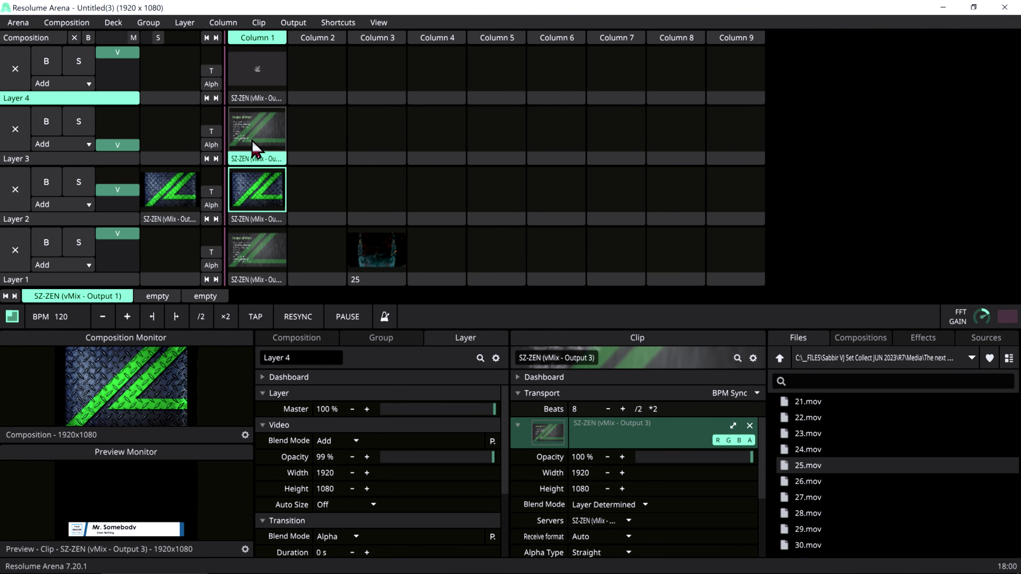
click(241, 138)
mouse_move(121, 146)
mouse_down()
mouse_move(123, 109)
mouse_move(122, 156)
mouse_up()
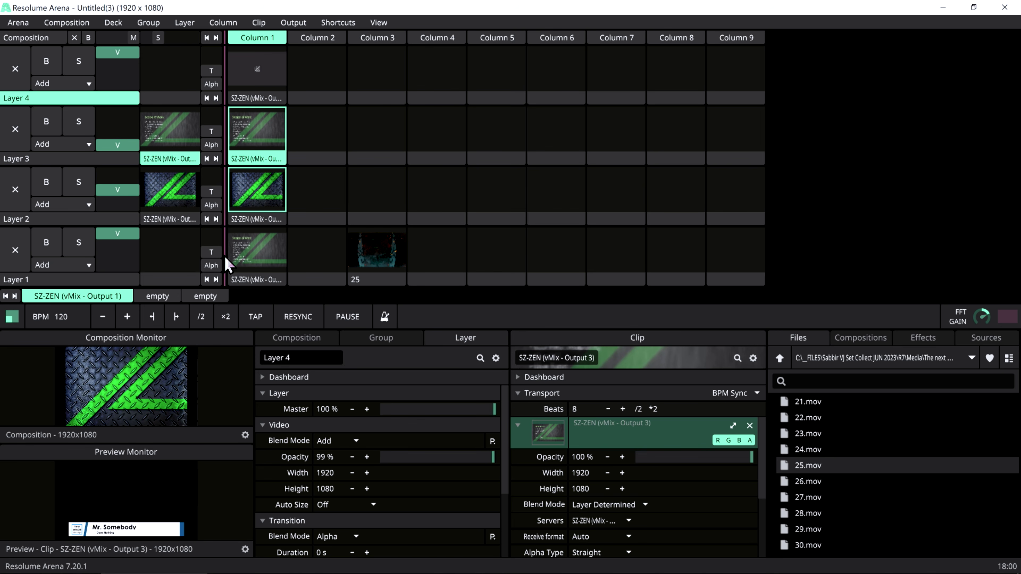
- Switch to vMix and open the vMix Social tool
key(alt+Tab)
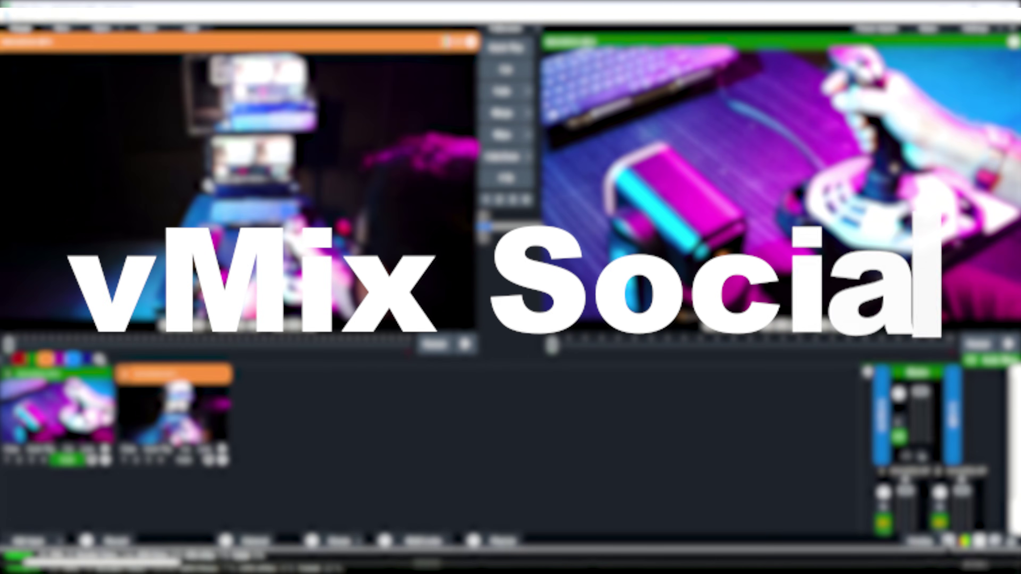
click(948, 540)
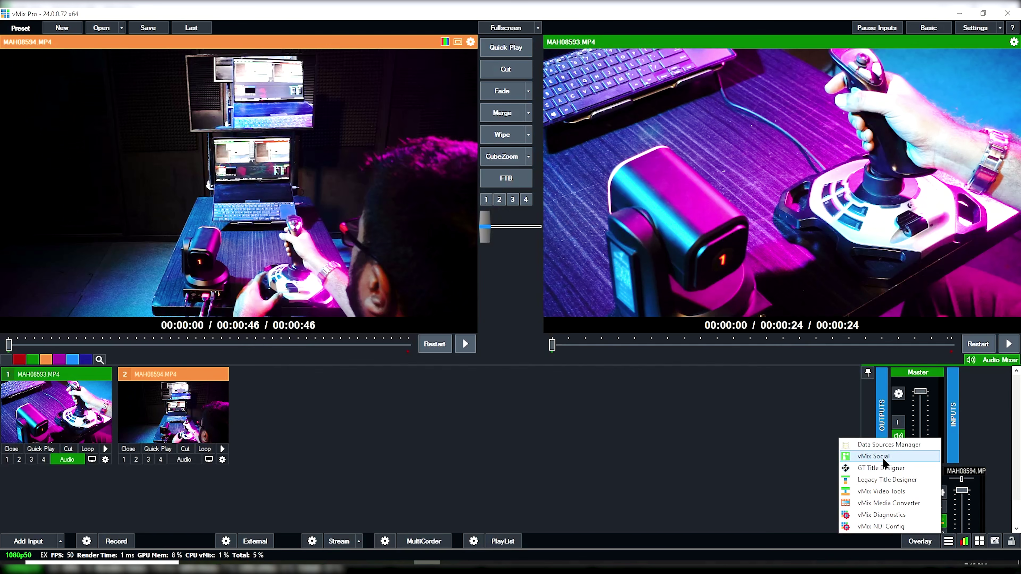
click(883, 460)
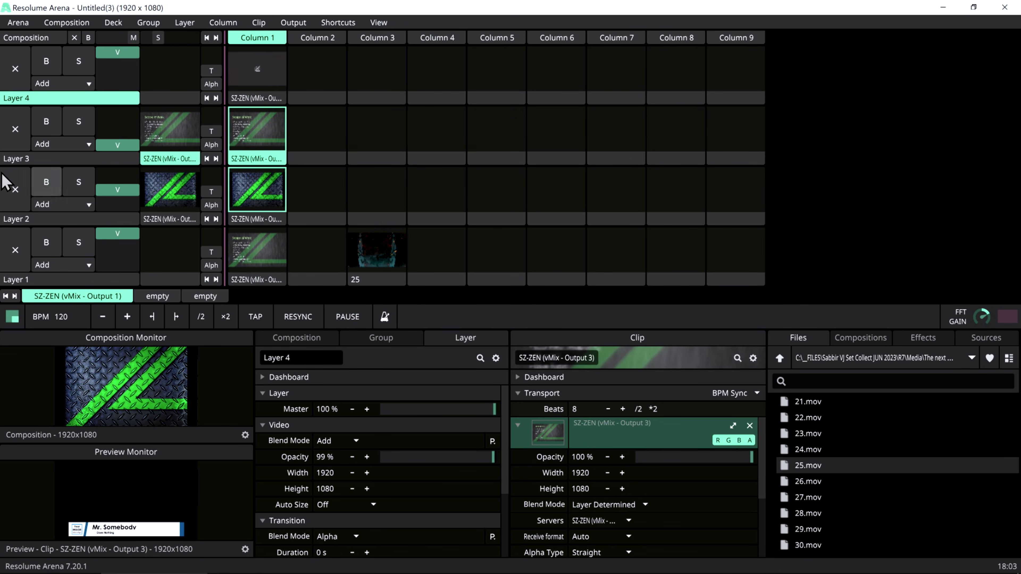
click(67, 23)
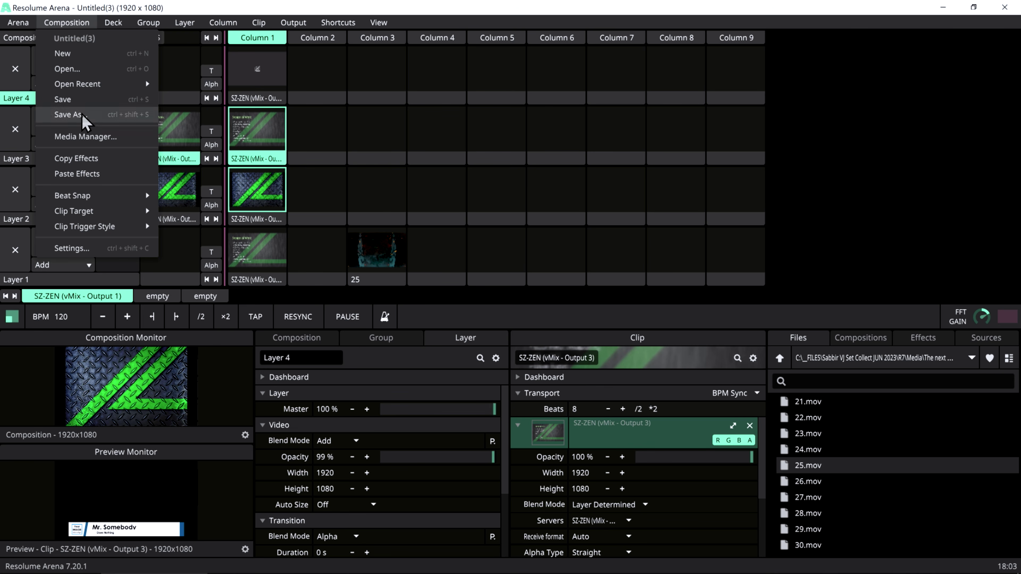
mouse_move(98, 84)
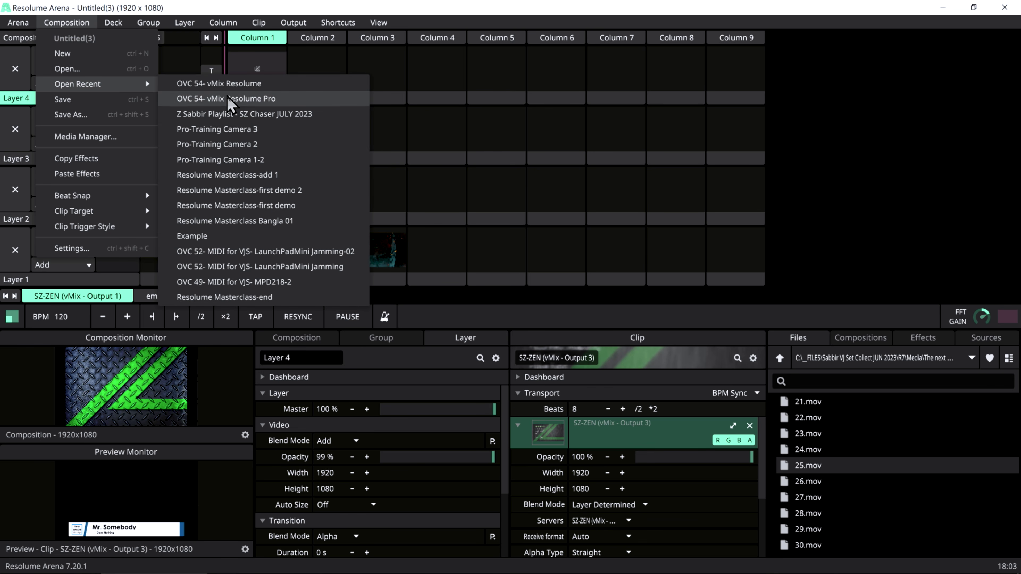
click(241, 98)
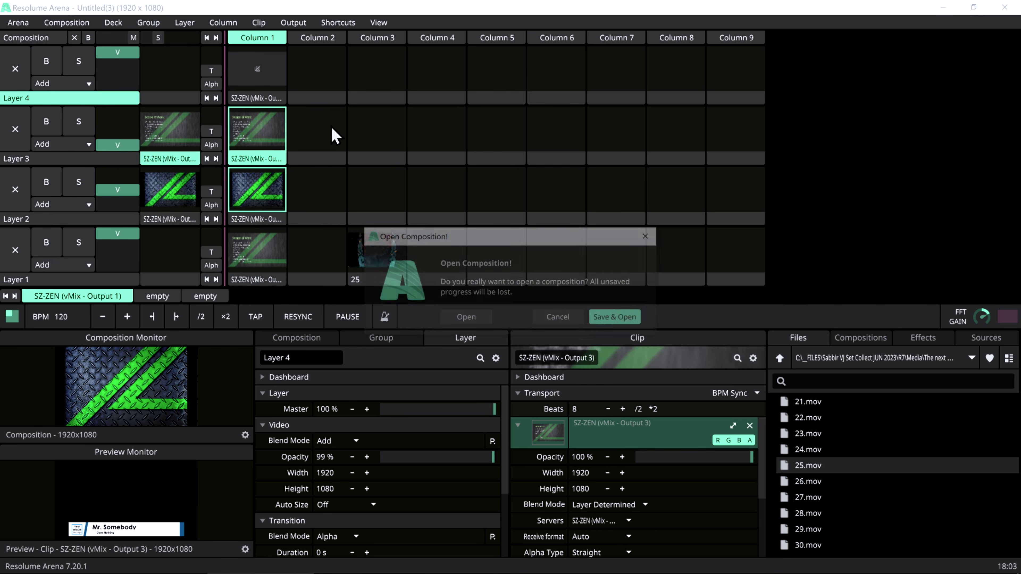
click(608, 322)
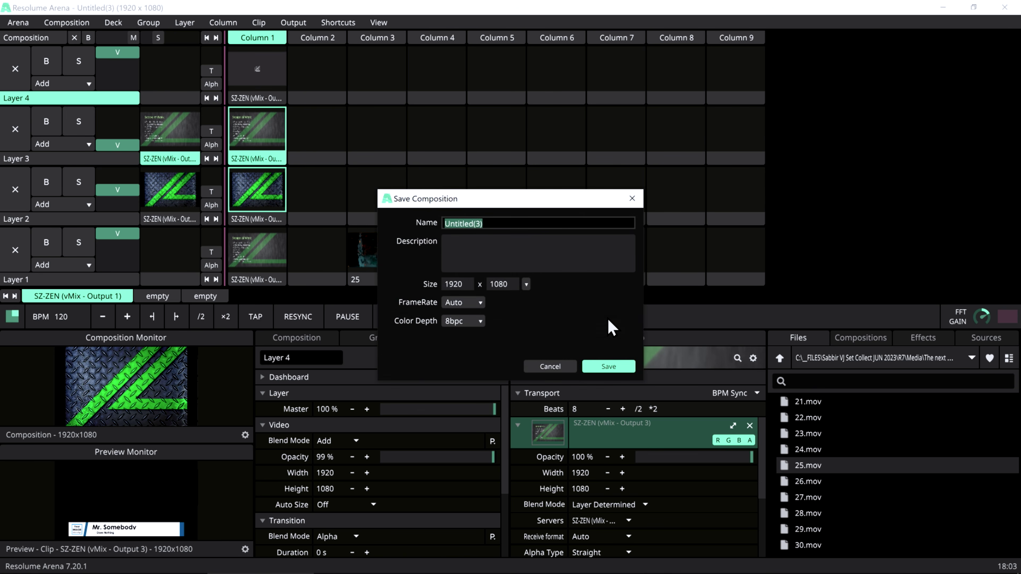
click(550, 366)
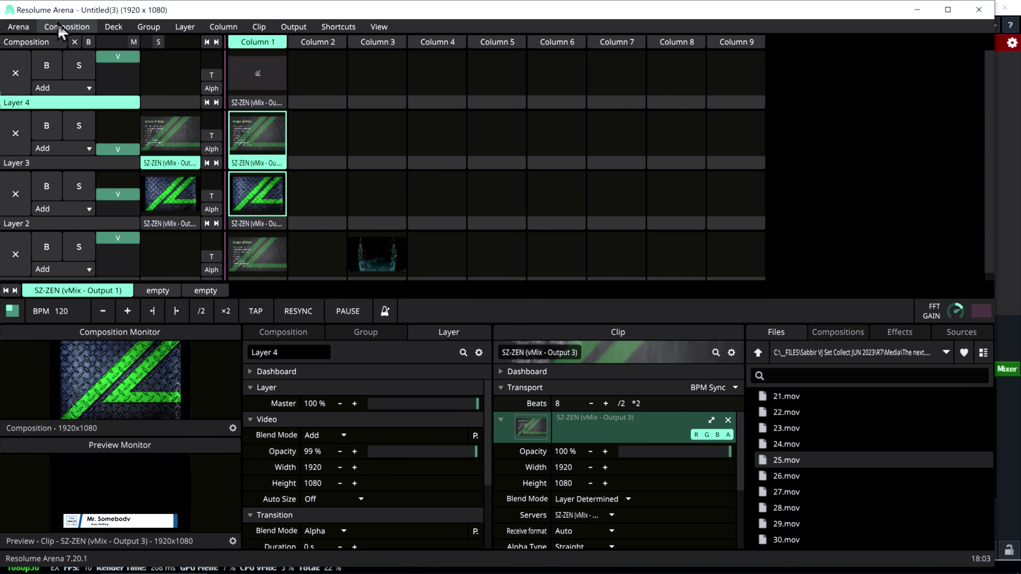
- Open the recent composition "OVC 54- vMix Resolume Pro" without saving the current one
click(60, 30)
mouse_move(143, 97)
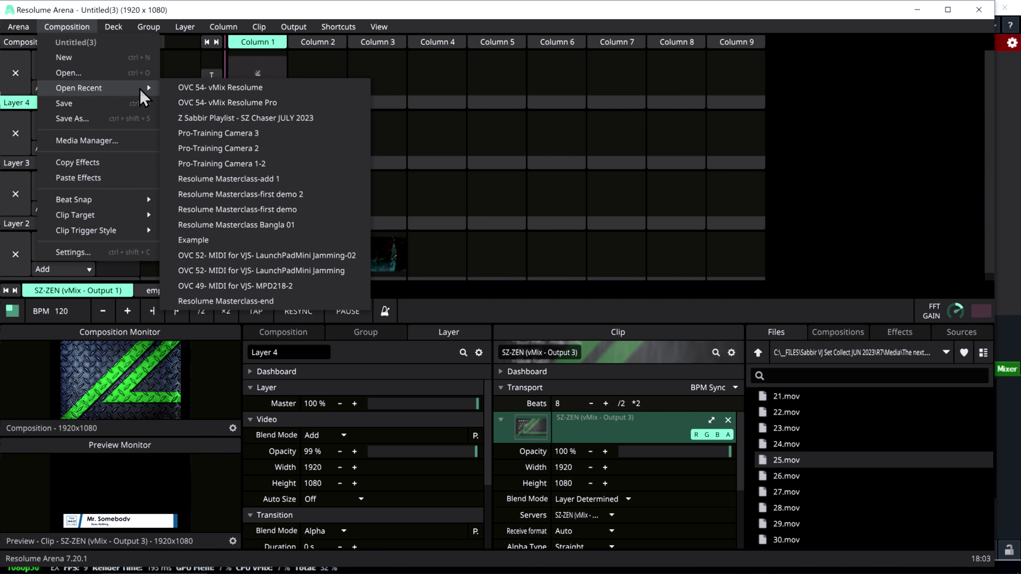
click(233, 101)
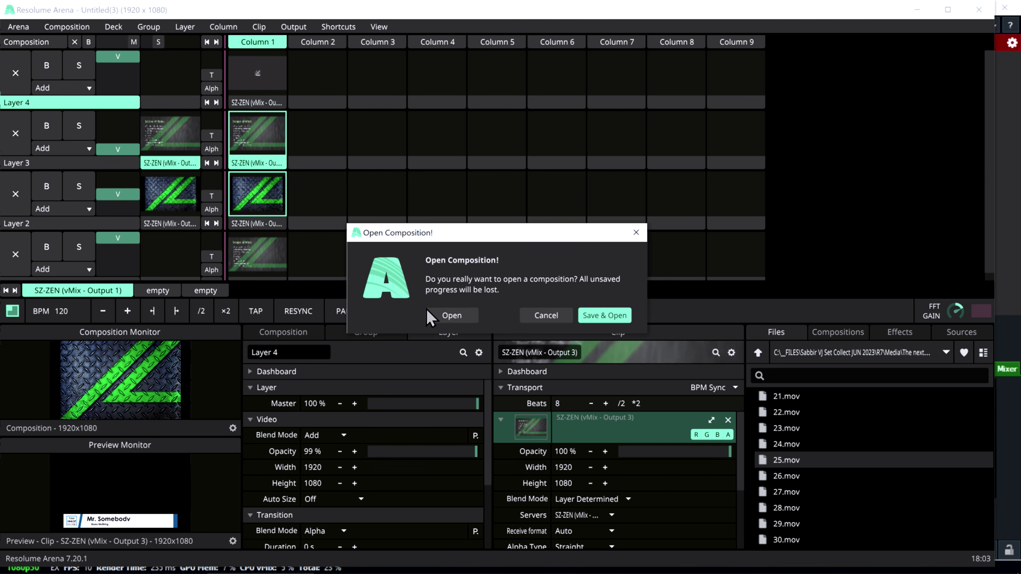
click(450, 317)
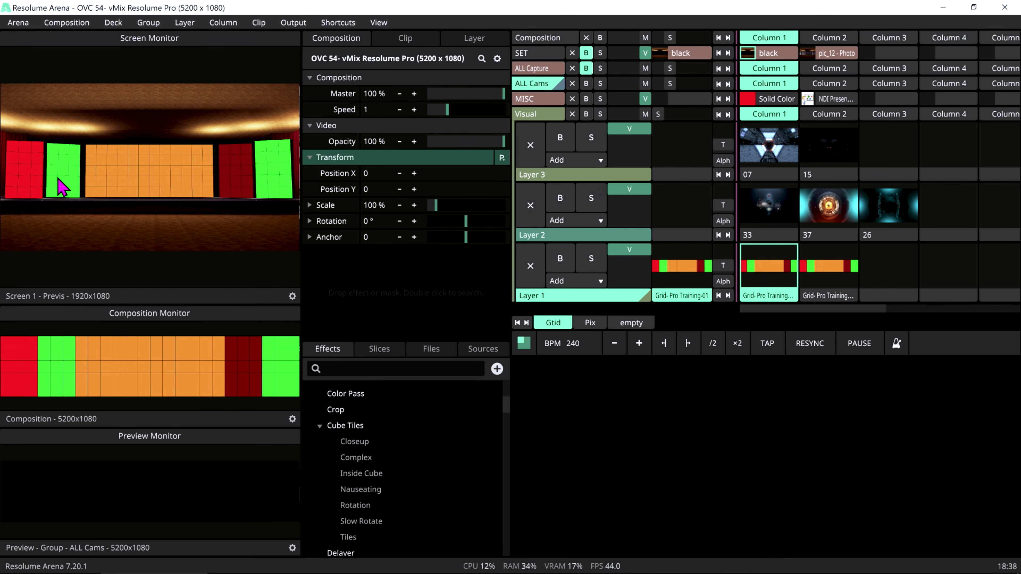
- Load the SZ-ZEN (vMix - Output 1) NDI source into the Visual group's Layer 1 Column 3 and launch it
click(483, 349)
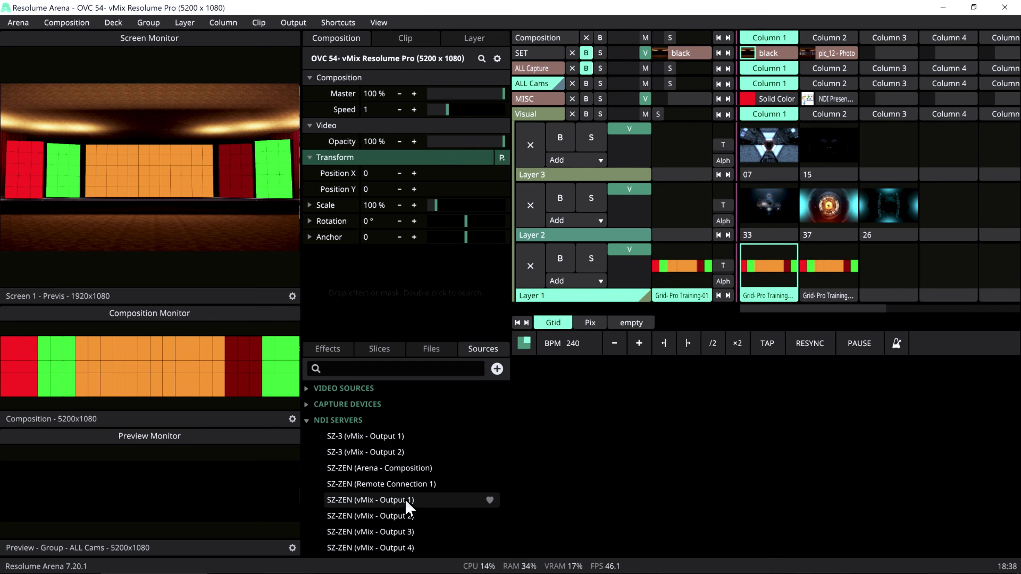
drag(414, 500, 893, 270)
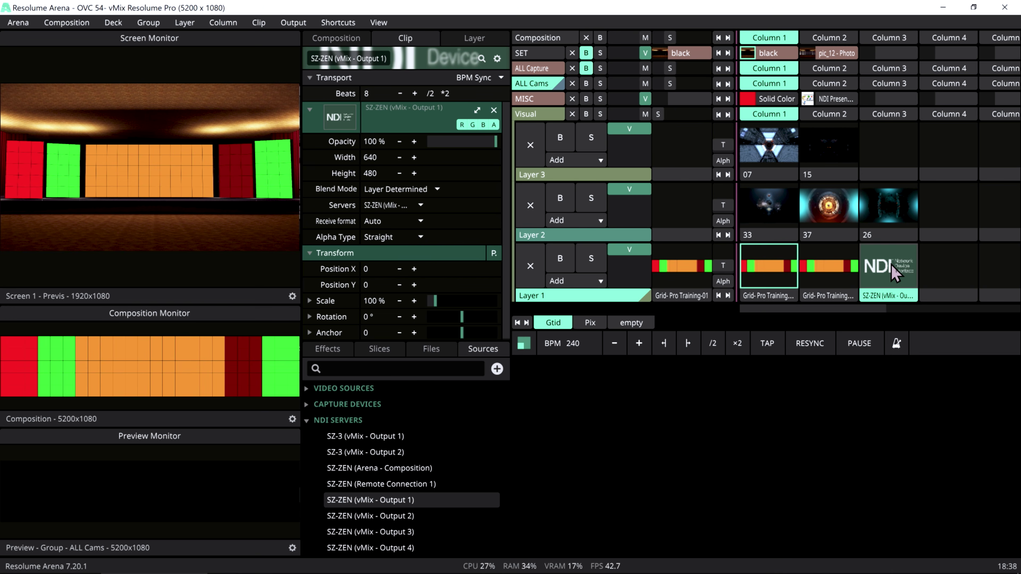
click(891, 269)
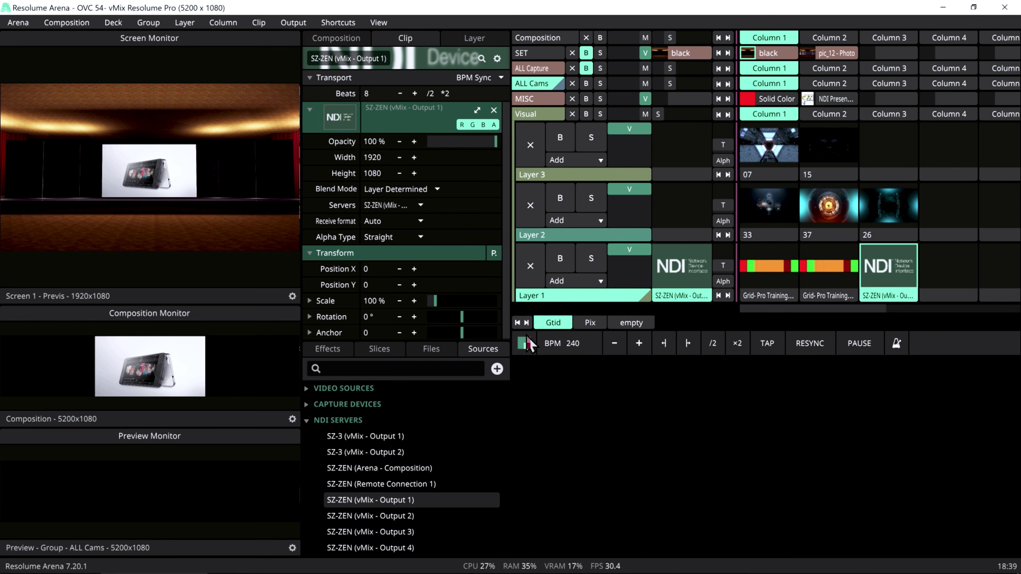
- Launch the vMix - Output 1 clip in Layer 1 and assign it to slice C
click(890, 298)
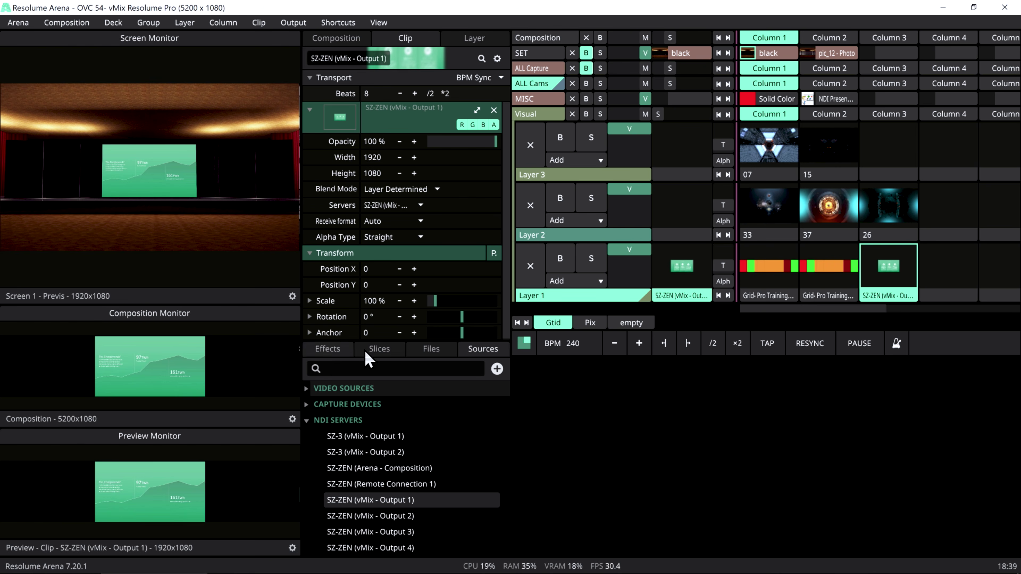
click(380, 349)
click(306, 389)
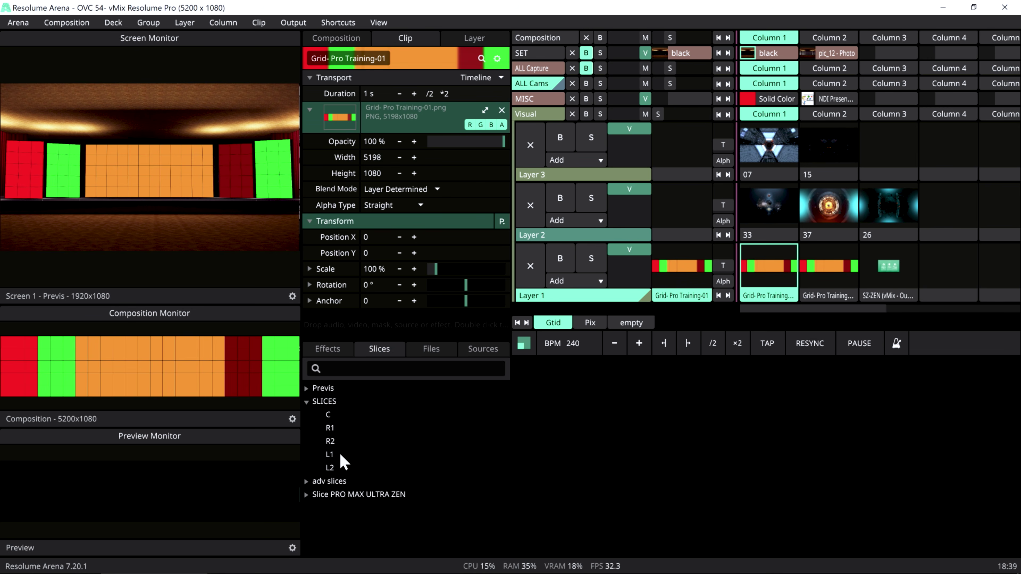
click(877, 272)
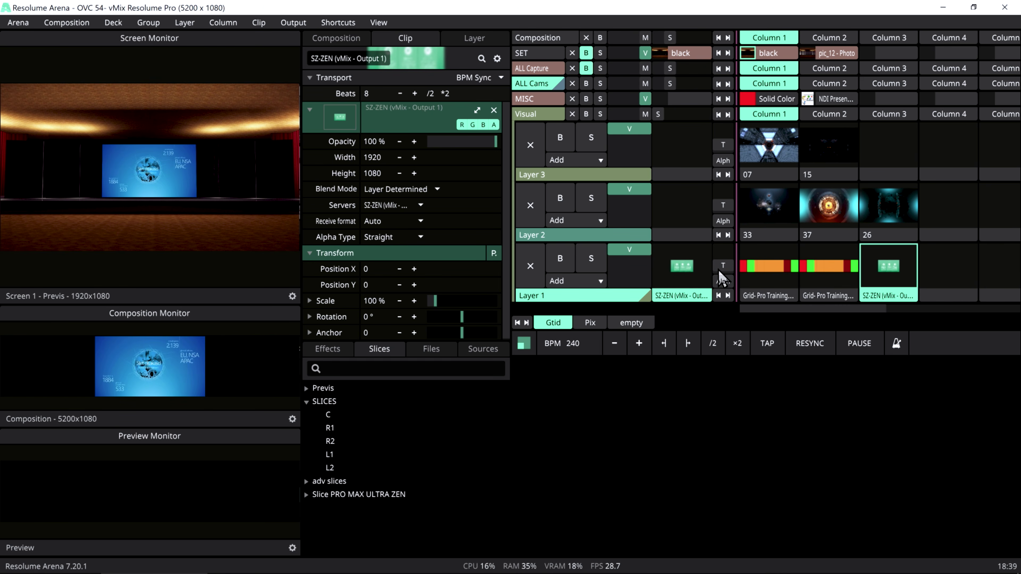
drag(331, 415, 891, 282)
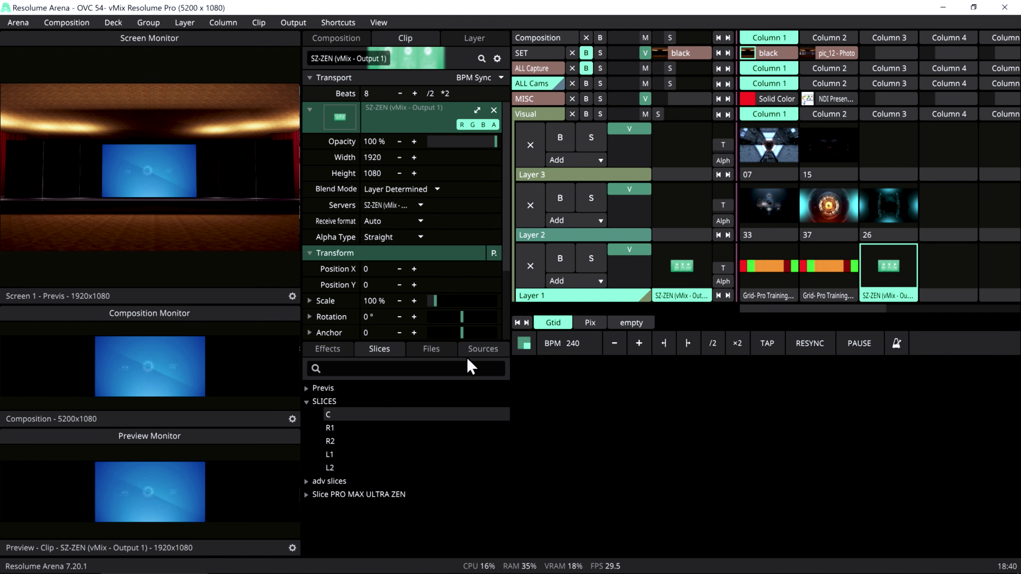
- Load the SZ-ZEN (vMix - Output 2) NDI source into Layer 2 Column 4 and launch it
click(479, 351)
drag(396, 521, 947, 244)
click(956, 217)
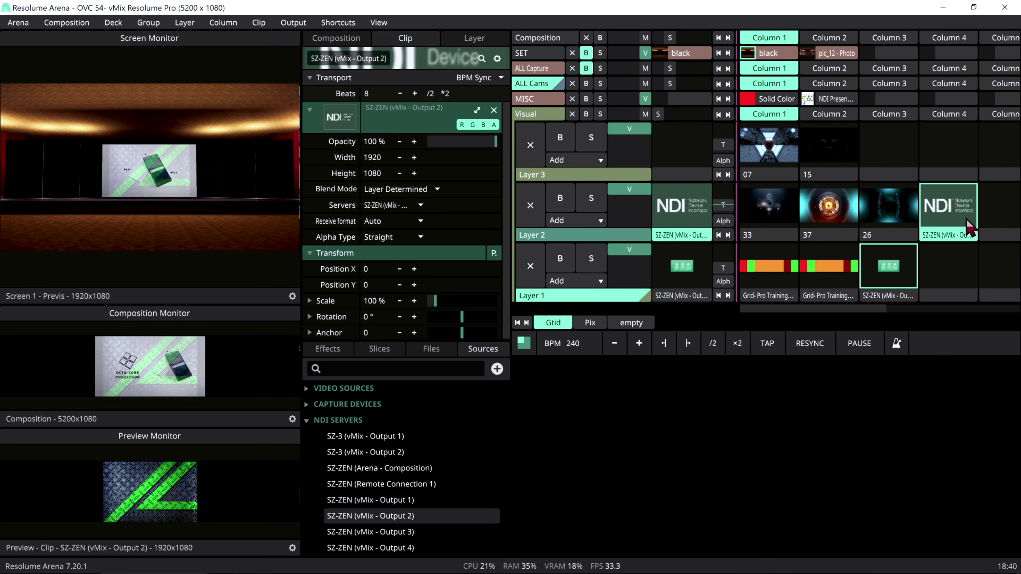
- Assign the slices R1, R2, L1 and L2 to the vMix - Output 2 clip in Layer 2 and preview it
click(895, 291)
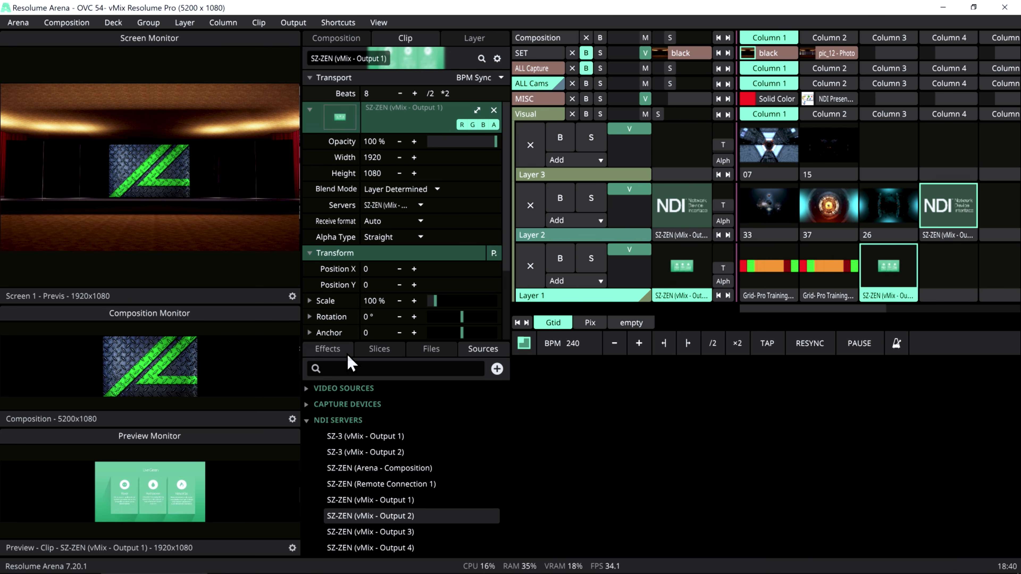
click(388, 354)
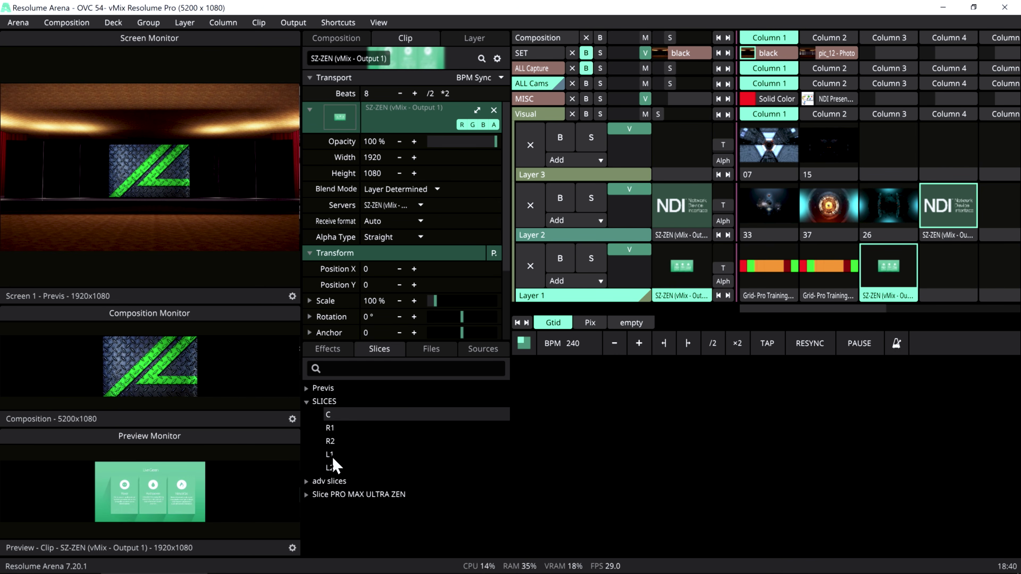
click(336, 434)
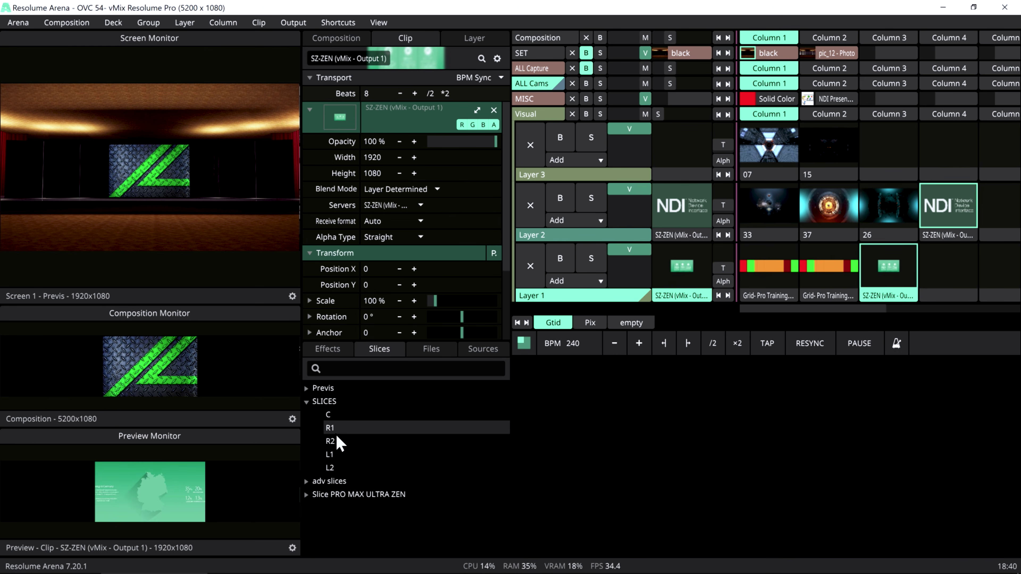
shift+click(336, 469)
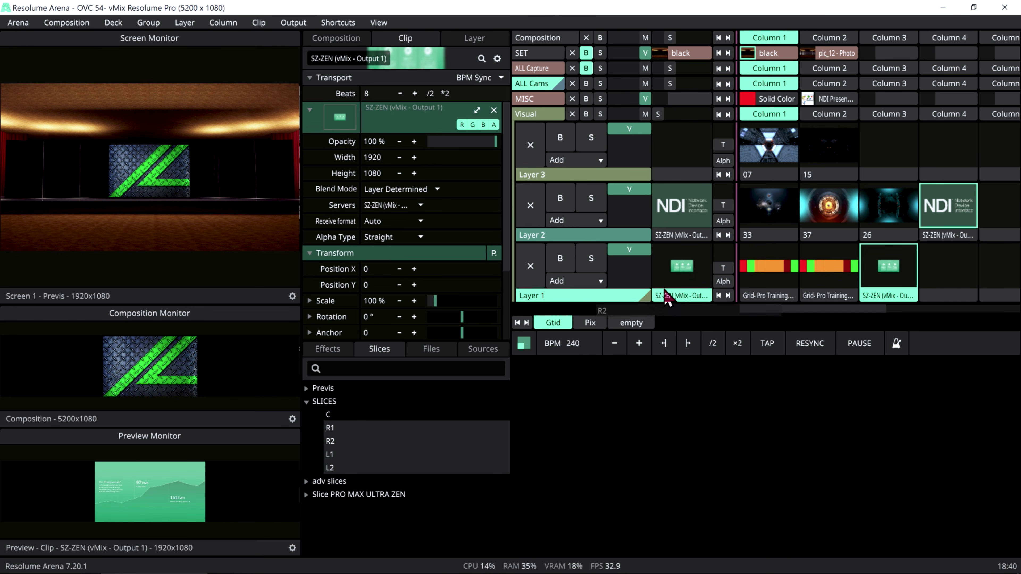
click(948, 224)
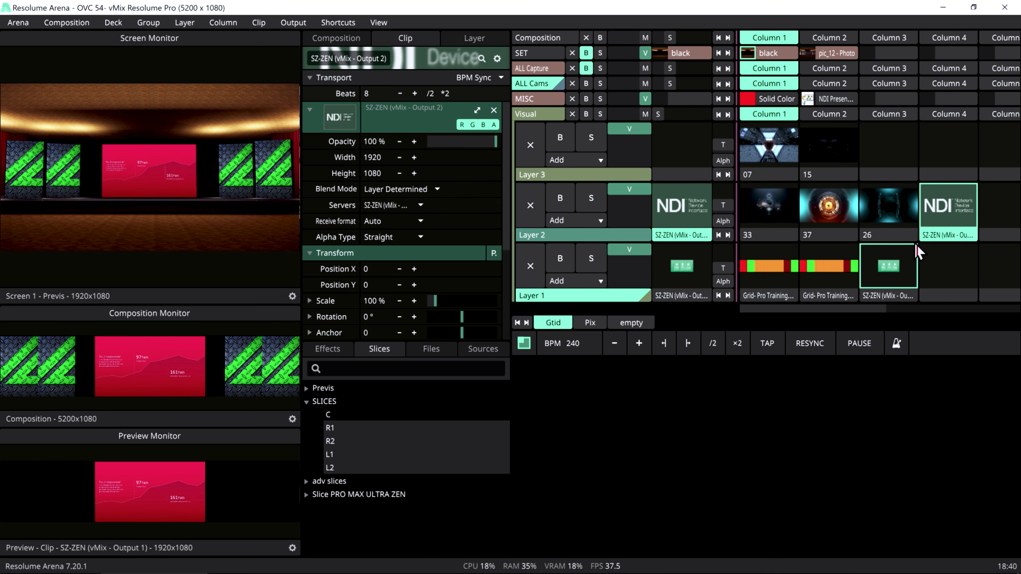
click(940, 235)
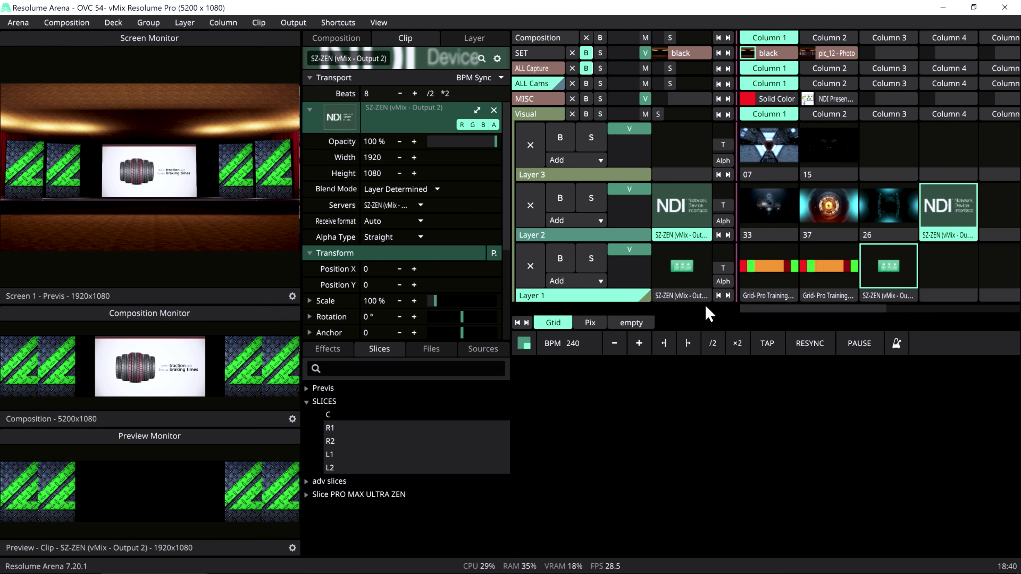
- Clear Layer 2's playing clip and load the SZ-ZEN (vMix - Output 3) NDI source into Layer 3 Column 4
click(531, 205)
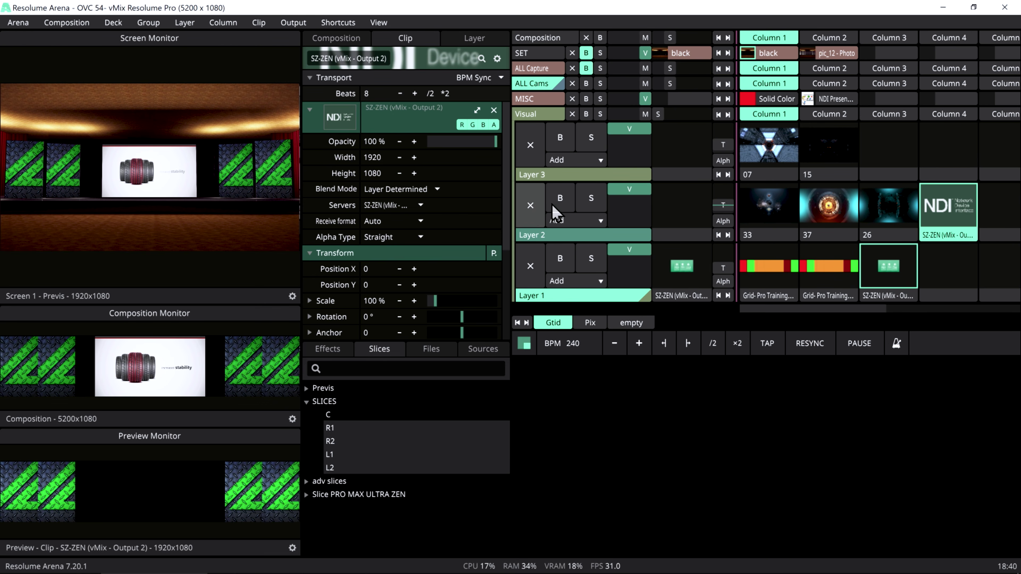
click(490, 352)
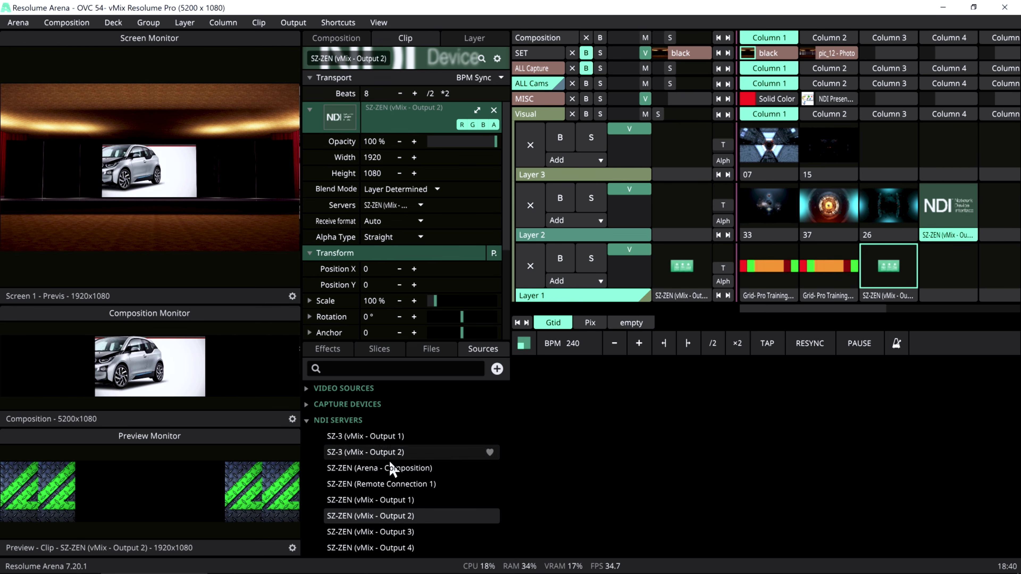
drag(398, 539, 955, 159)
click(954, 160)
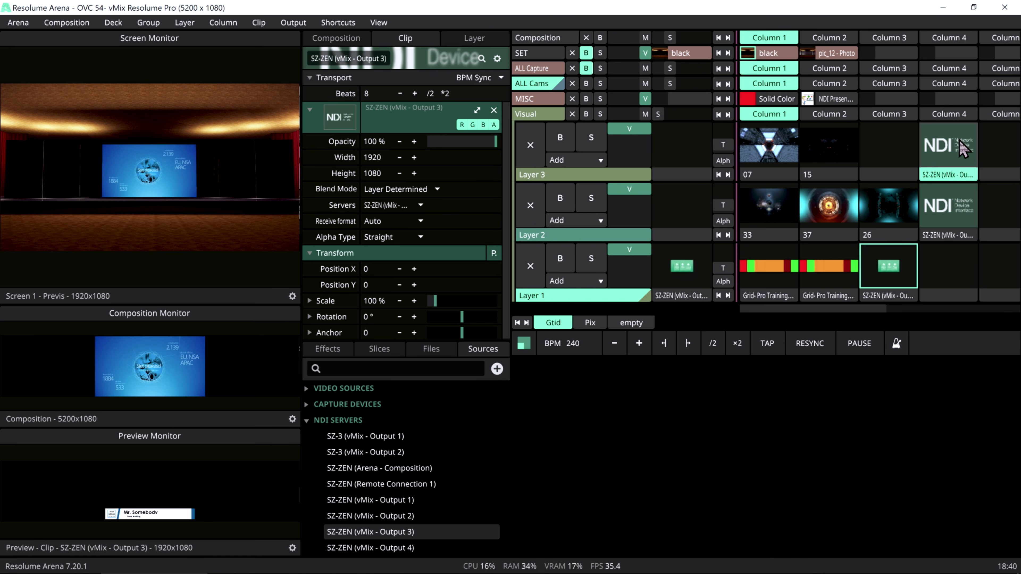
- Switch to vMix and set the alpha channel of NDI Output 3 to Premultiplied, keeping its quality setting
key(alt+Tab)
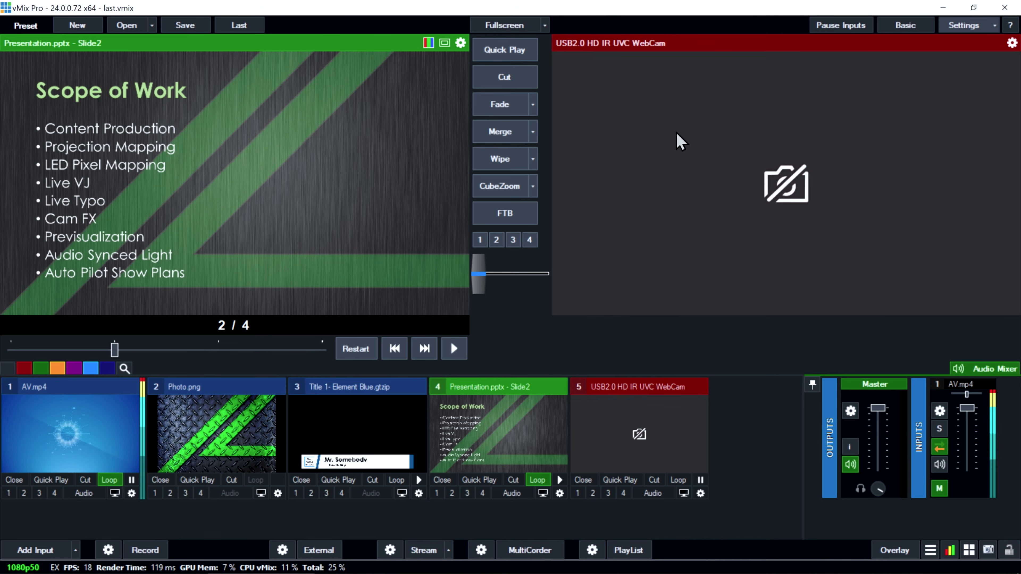
click(963, 25)
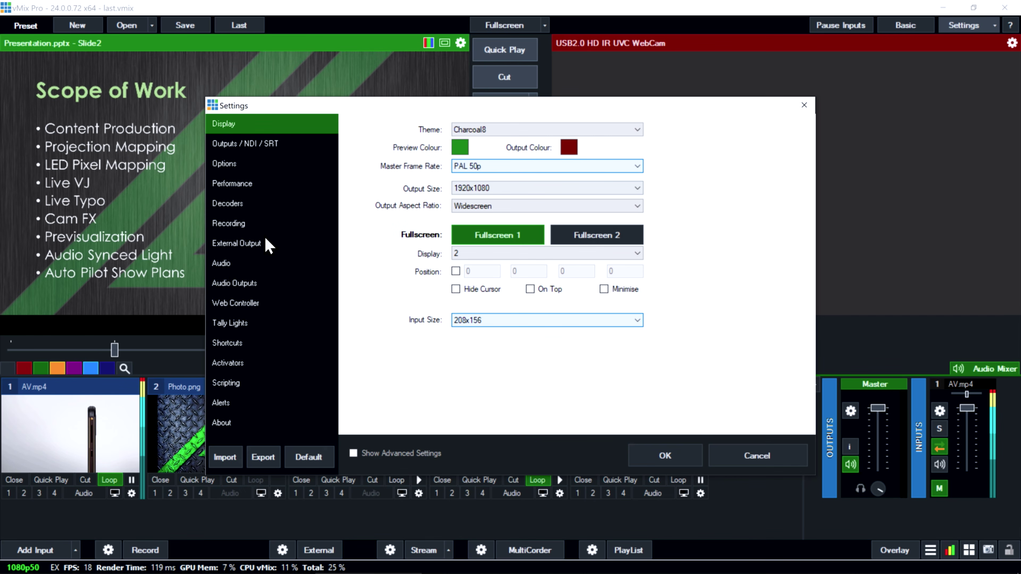
click(225, 144)
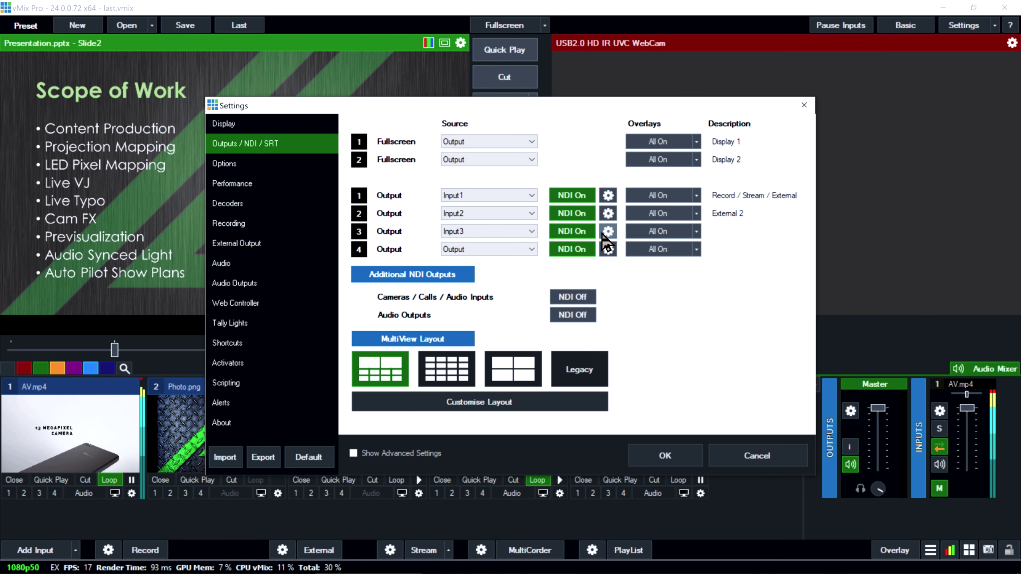
click(607, 234)
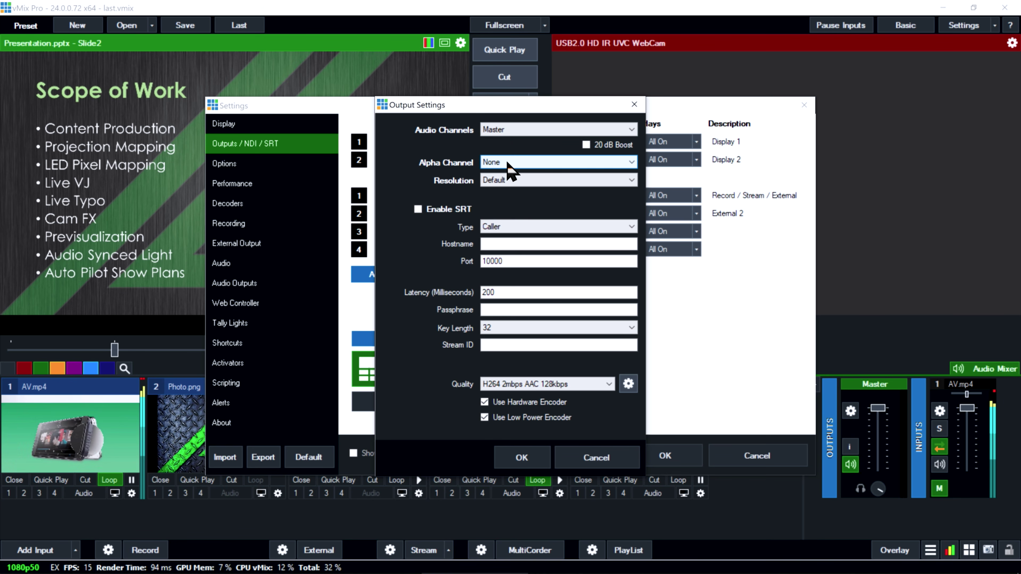
click(506, 163)
click(511, 183)
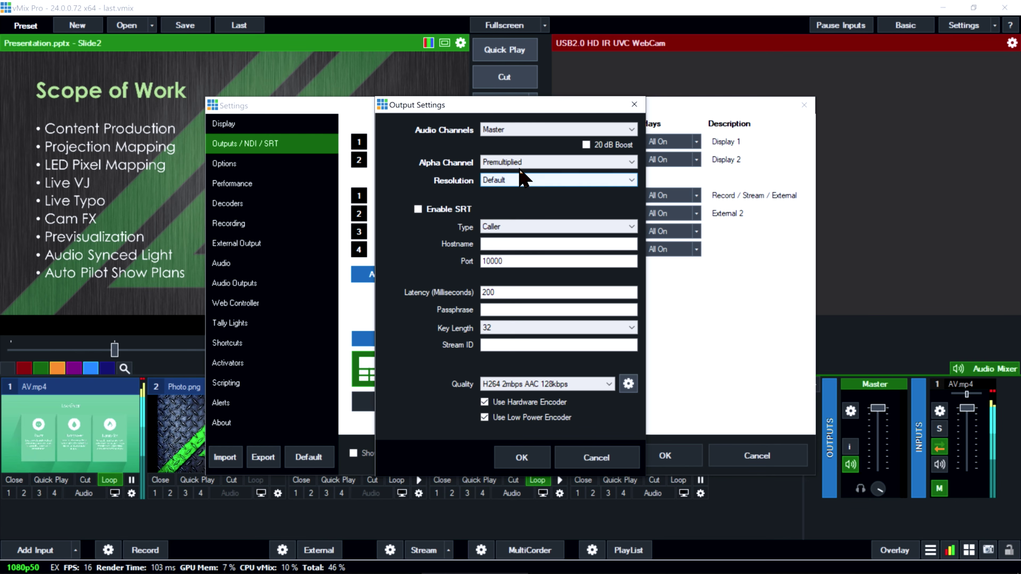
click(551, 385)
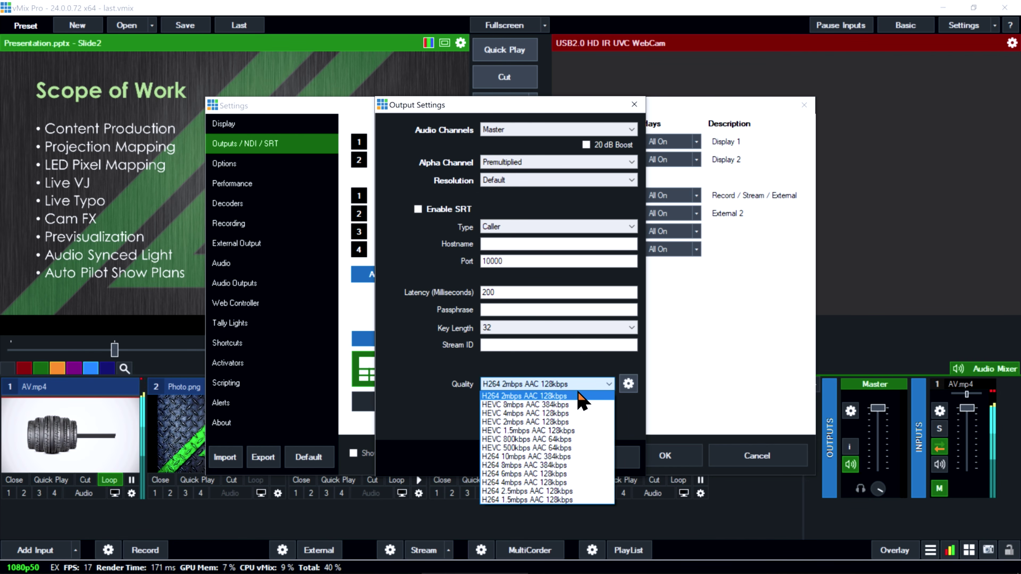
click(612, 384)
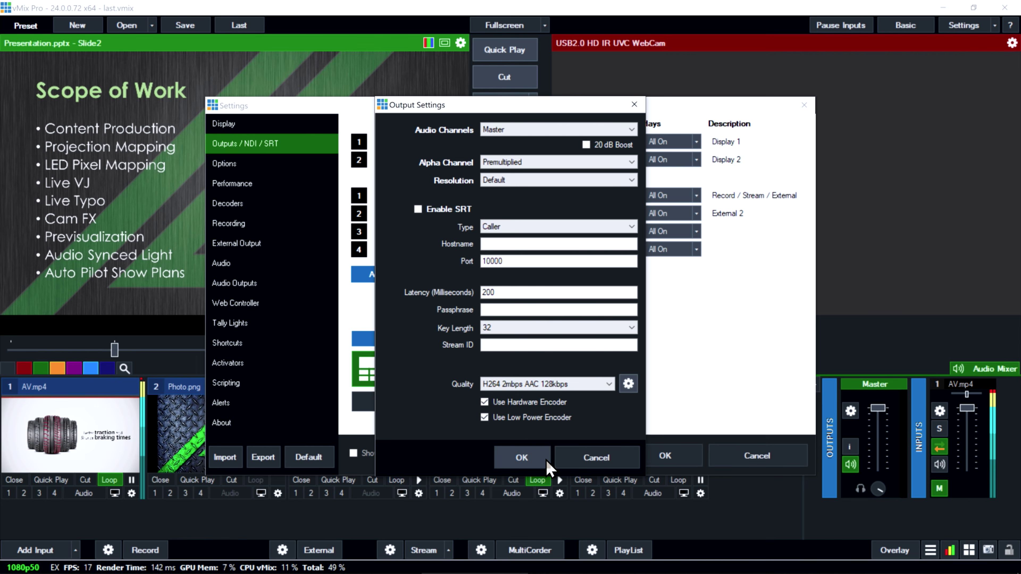
click(548, 467)
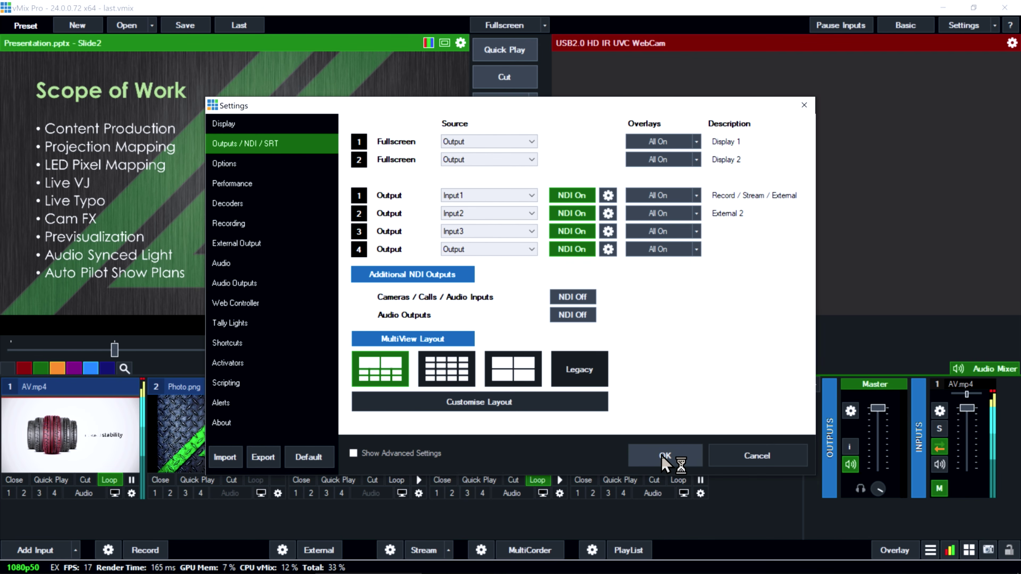
click(667, 462)
- Switch back to Resolume Arena, reload the SZ-ZEN (vMix - Output 3) NDI source into Layer 3 Column 4 and launch it
key(super+Tab)
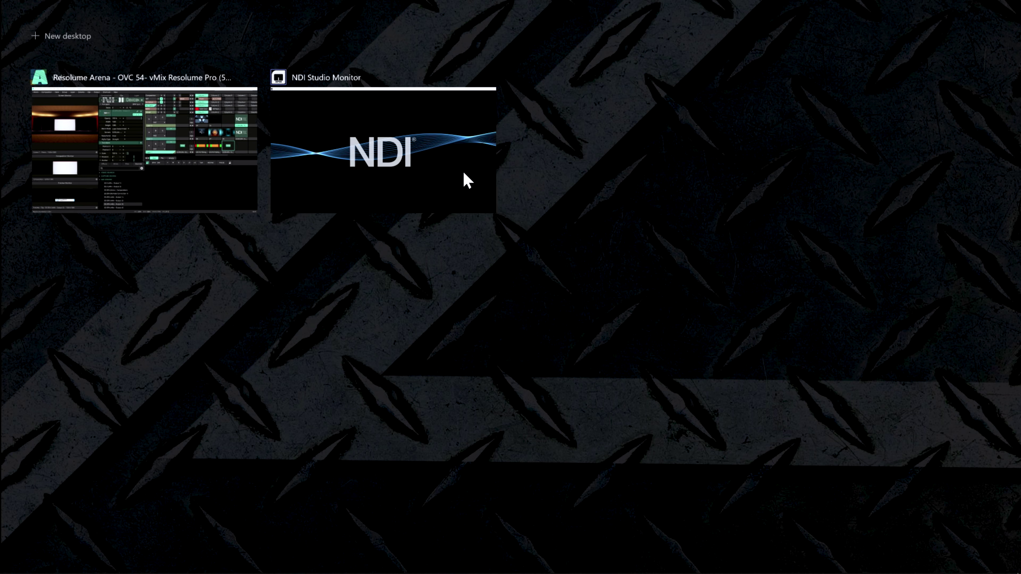
click(374, 306)
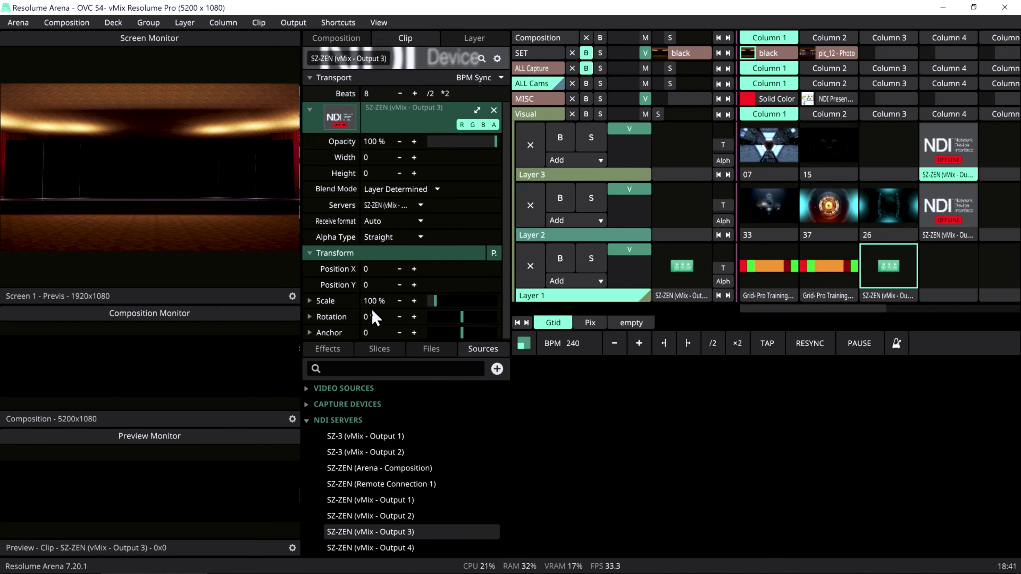
click(508, 349)
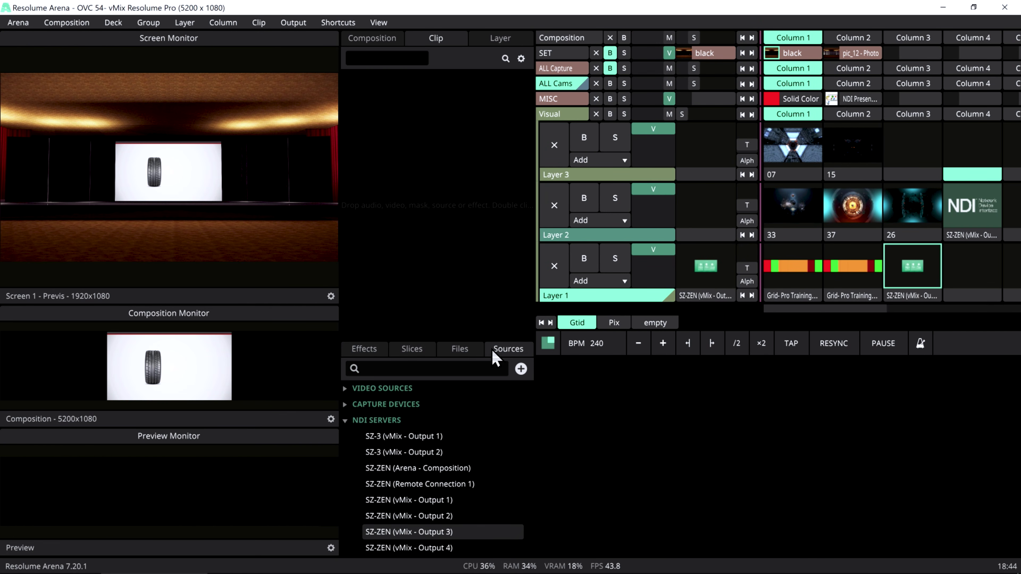
drag(432, 538, 977, 163)
click(976, 163)
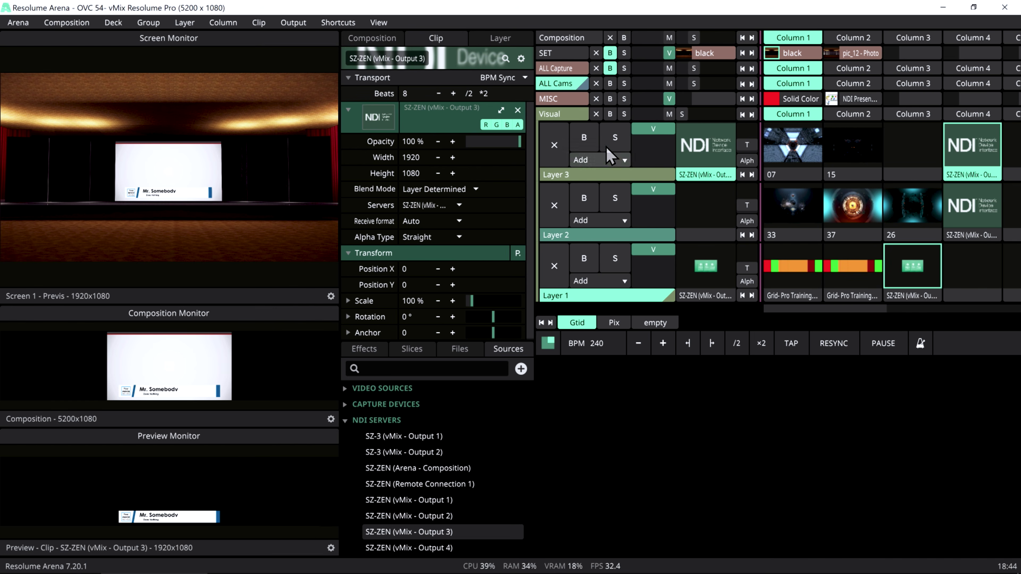
drag(651, 150, 647, 121)
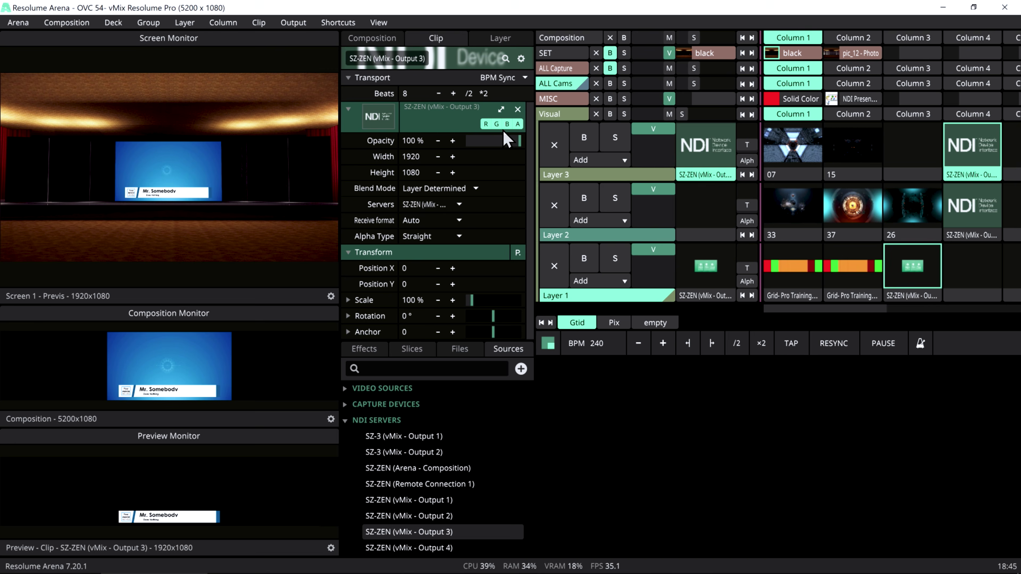
- Switch to vMix, change the headline of Title 1- Element Blue to "Mr. Nobody is back" and show the title in preview
key(alt+Tab)
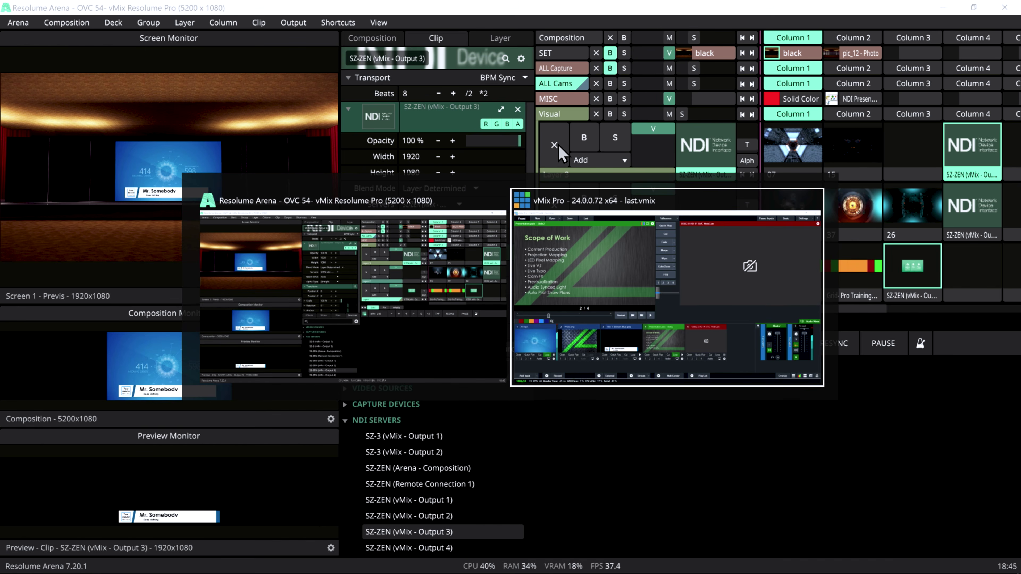
key(alt+Tab)
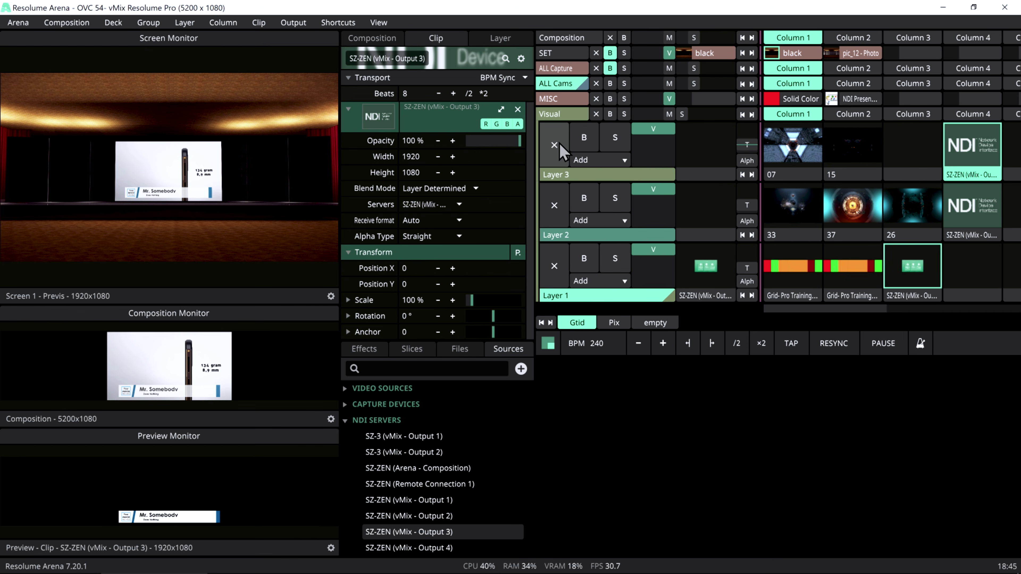
key(alt+Tab)
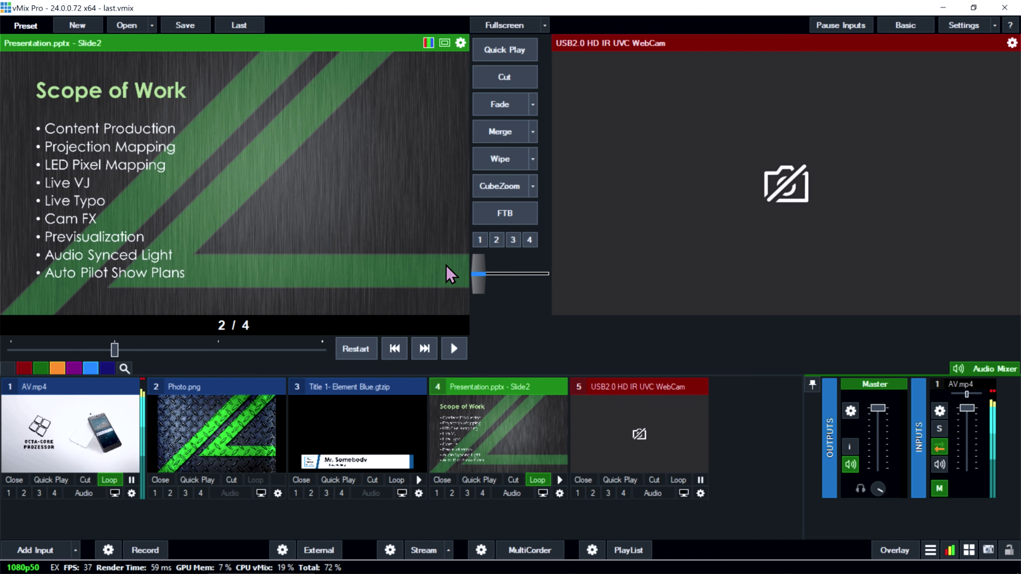
right_click(325, 432)
click(356, 438)
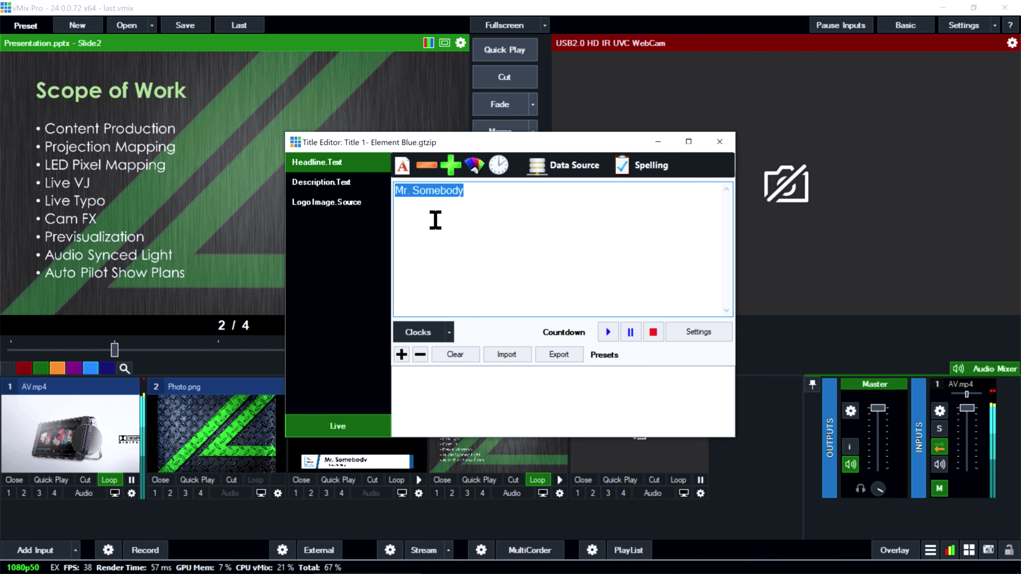
double_click(435, 220)
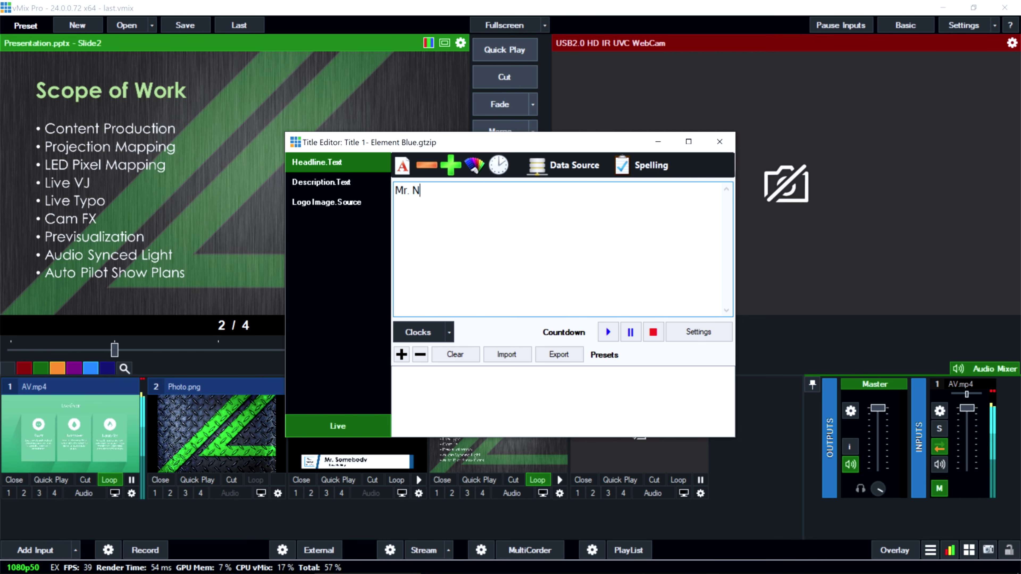
text(Nobody is back)
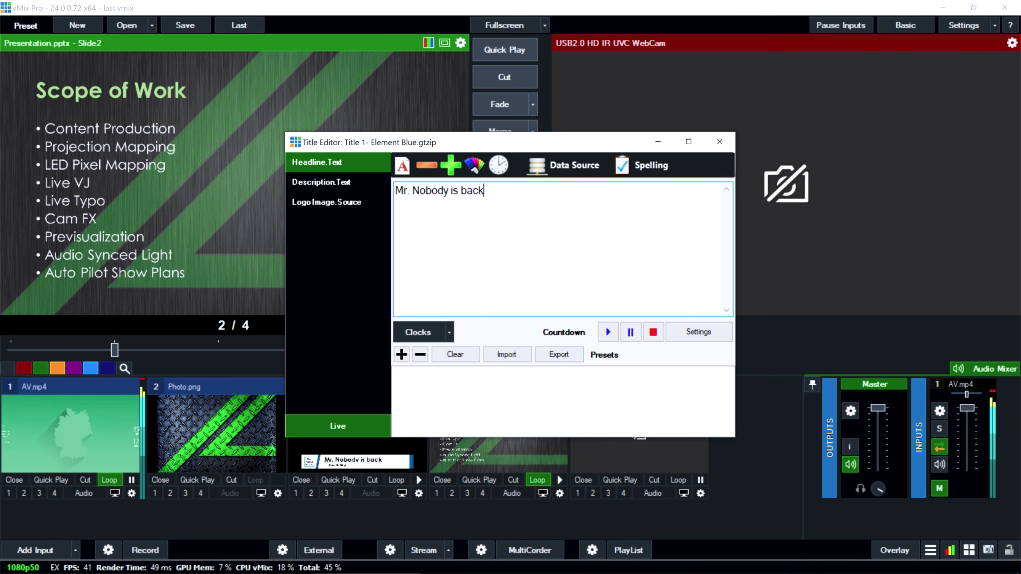
click(720, 142)
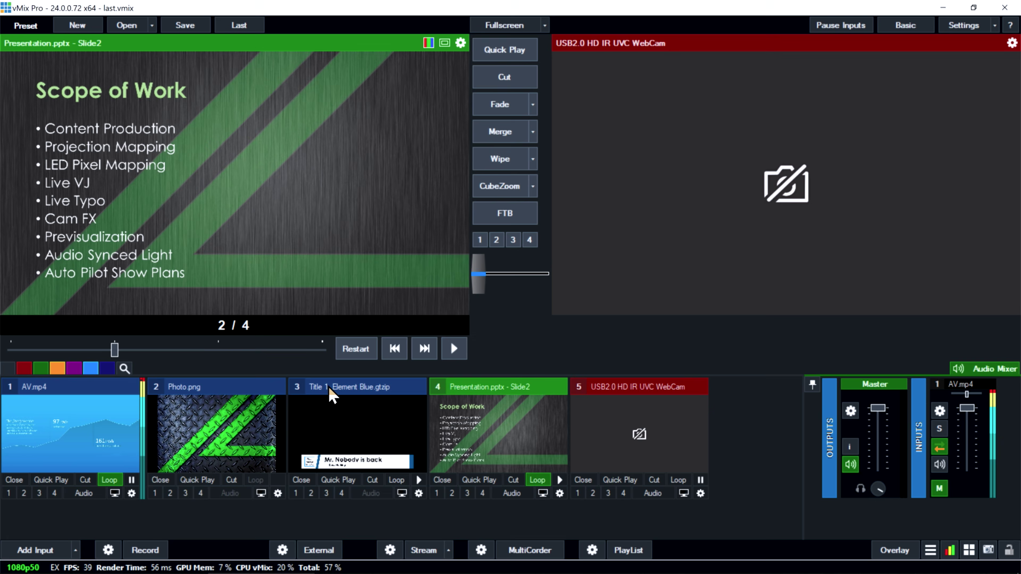
click(334, 391)
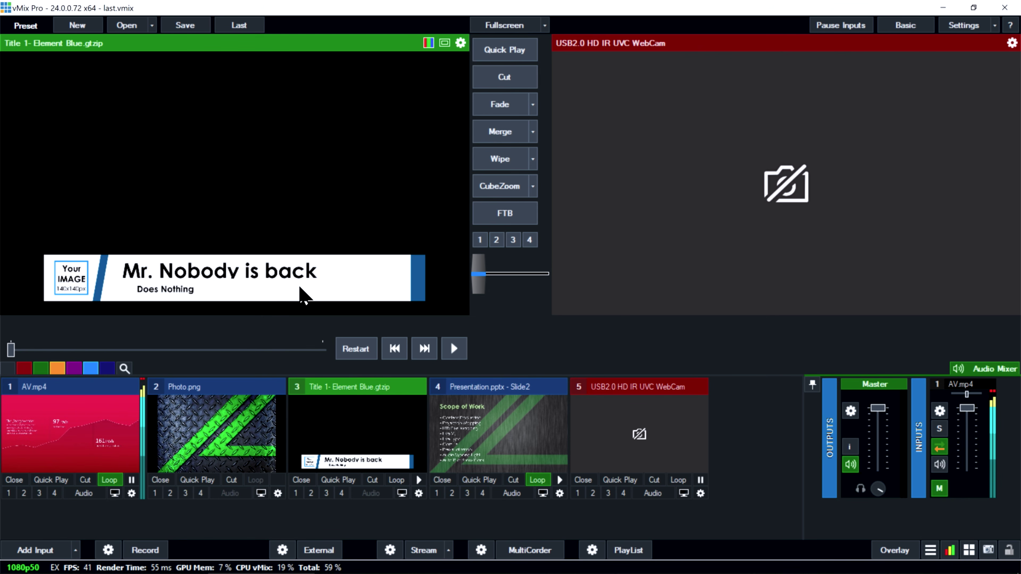
- Switch to Resolume Arena and launch the vMix - Output 3 clip in Layer 3 and the vMix - Output 2 clip in Layer 2
key(alt+Tab)
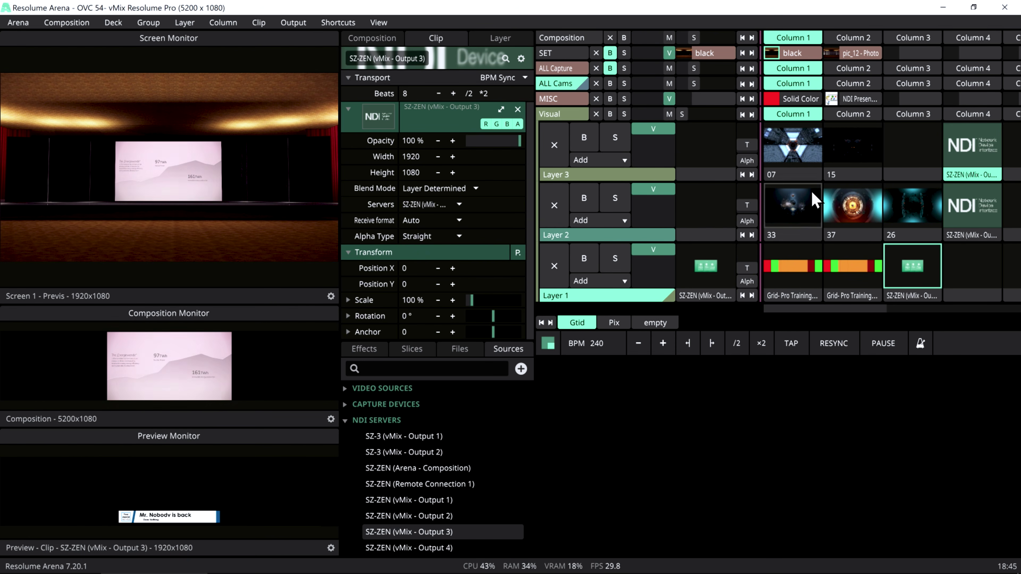
click(955, 151)
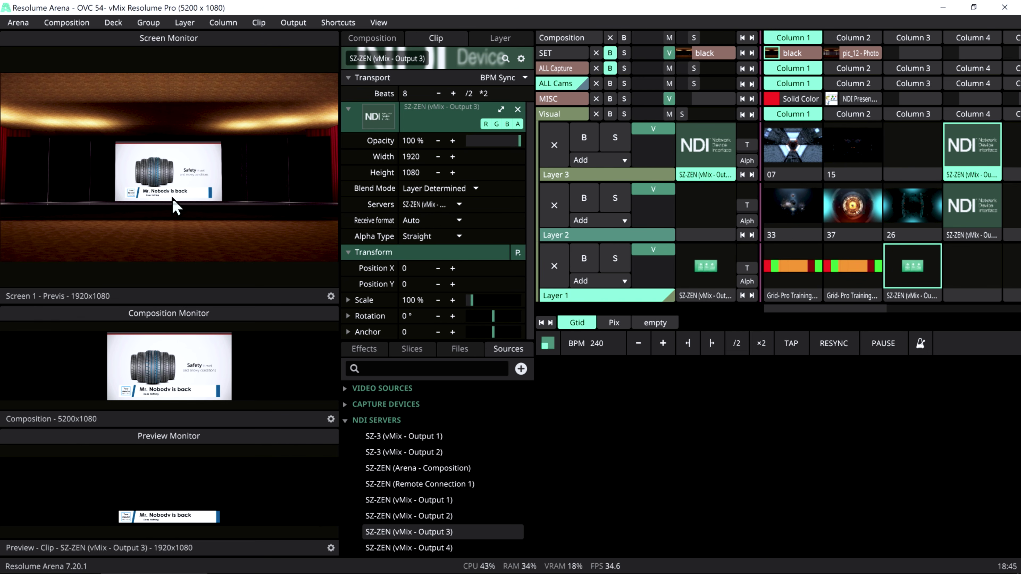
click(960, 208)
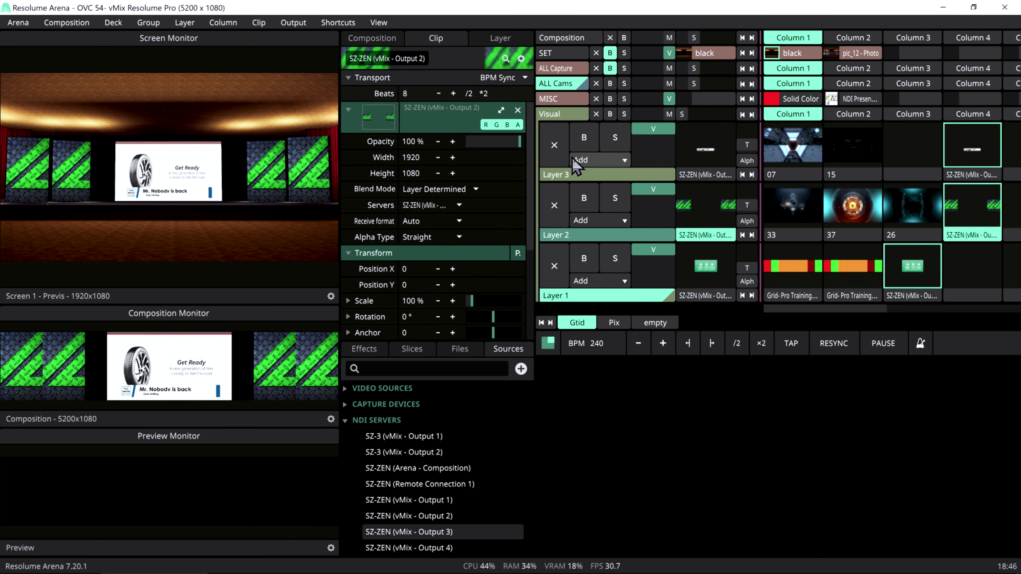
- Clear Layer 3's playing clip and remove the Slice Transform from the vMix - Output 2 clip in Layer 2
click(554, 145)
click(961, 241)
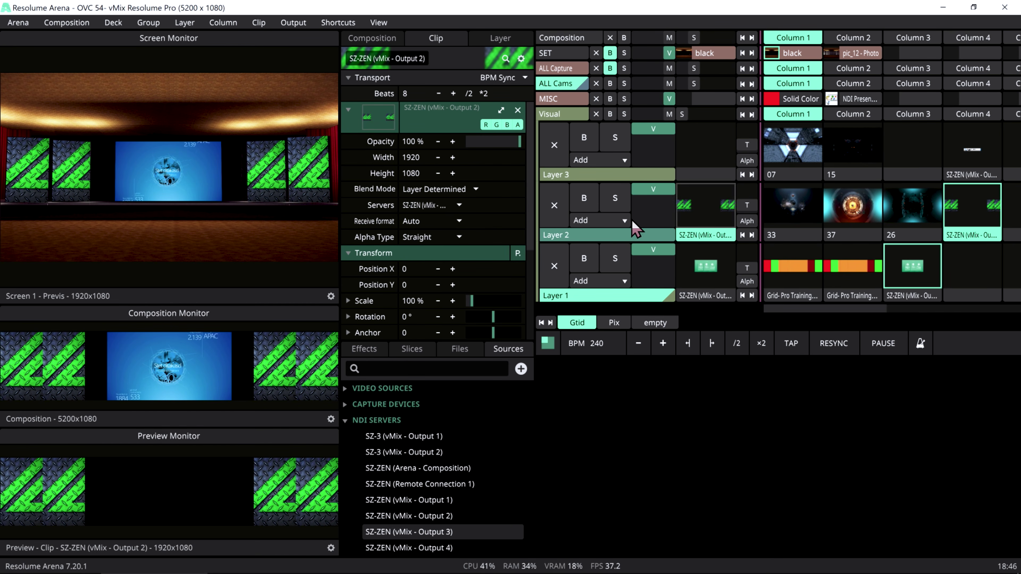
scroll(386, 270, down, 3)
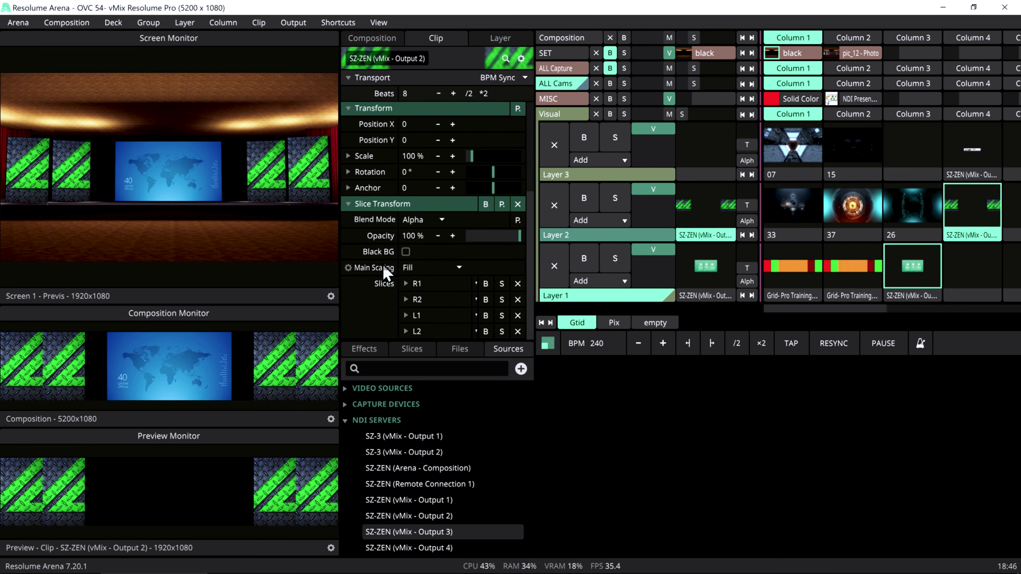
click(519, 204)
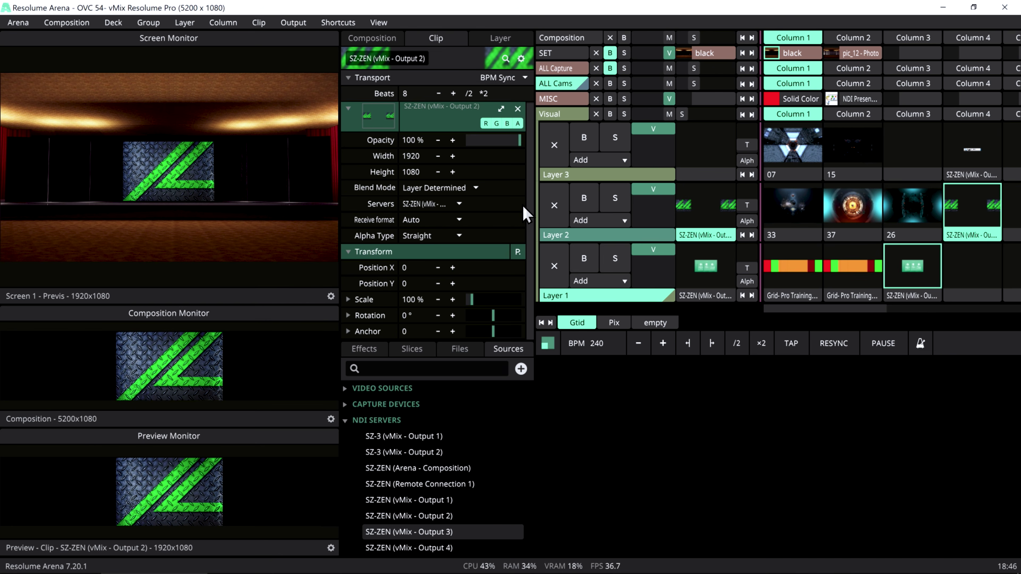
- Duplicate slices R2 and L2 of the SLICES screen in Advanced Output and move the copies above slice C
key(ctrl+shift+a)
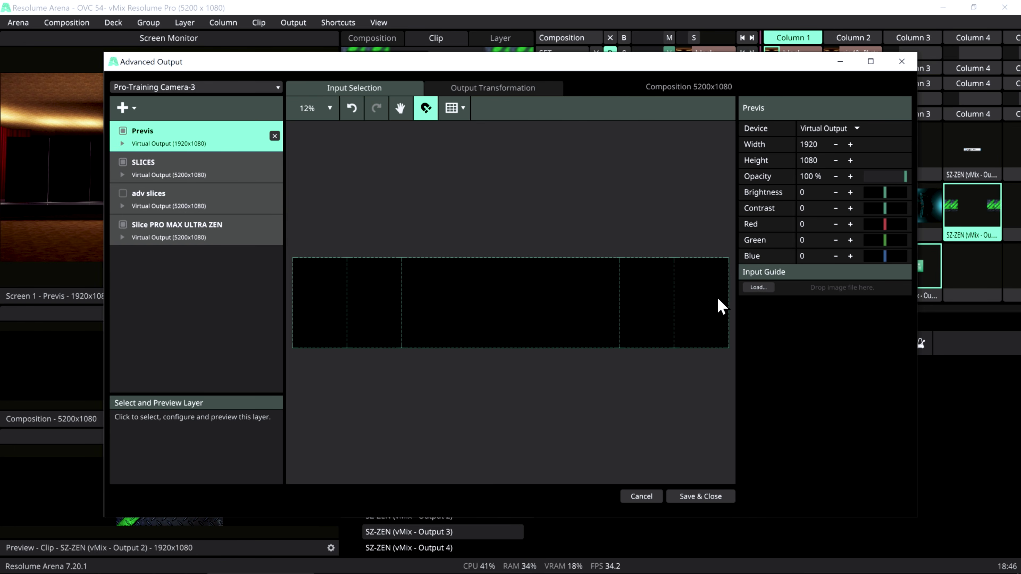
click(117, 179)
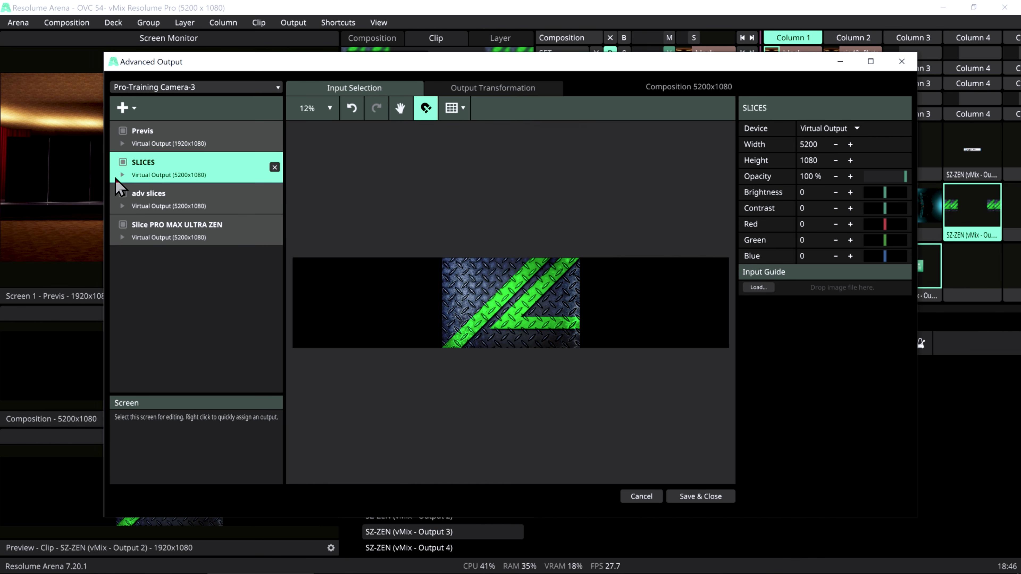
click(122, 175)
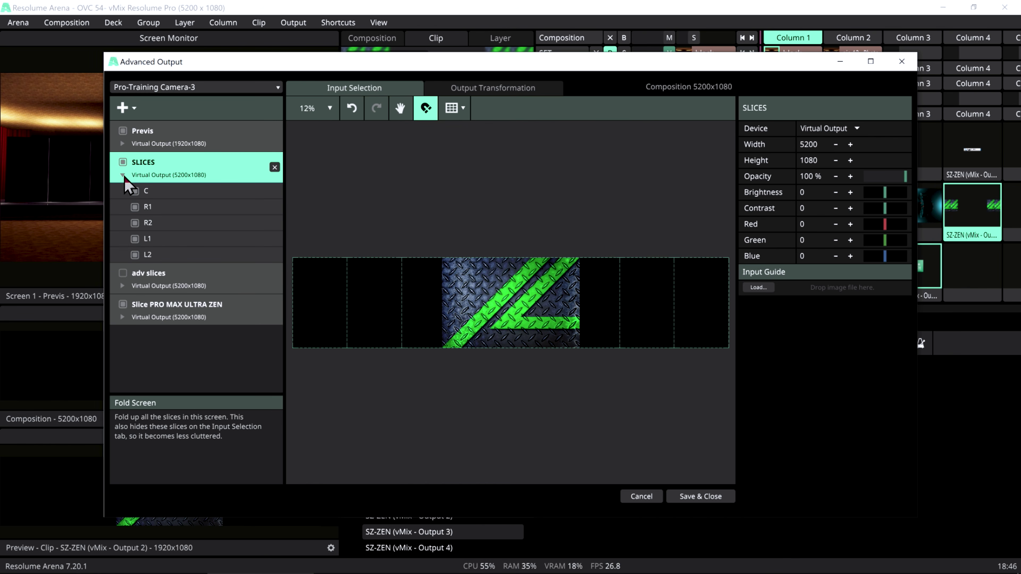
click(150, 256)
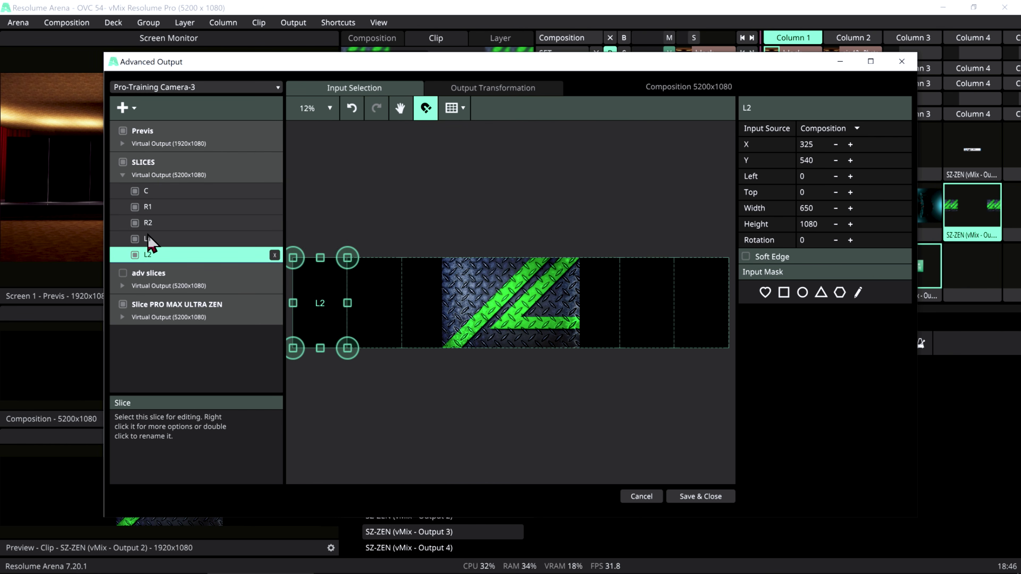
ctrl+click(149, 225)
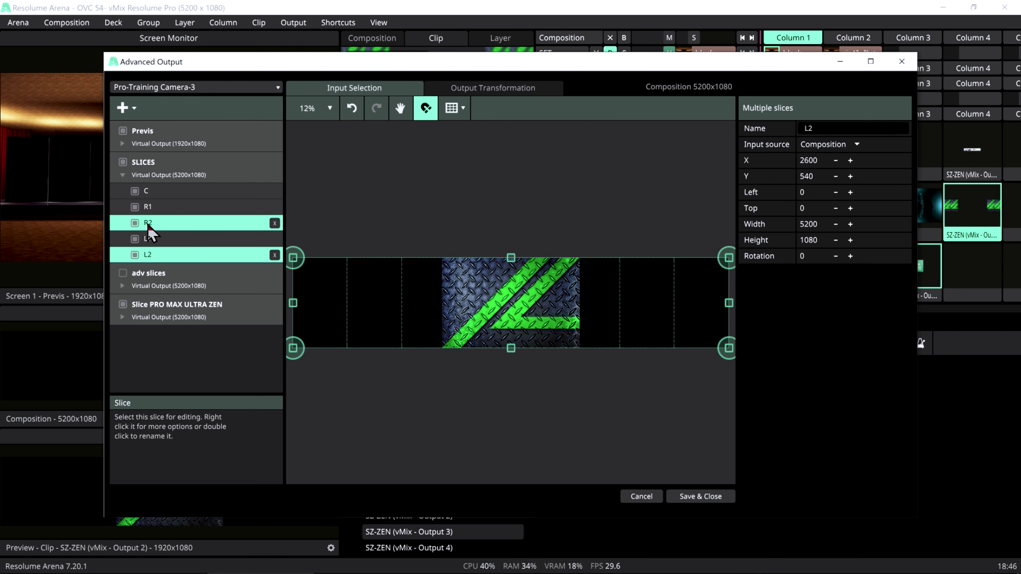
key(ctrl+d)
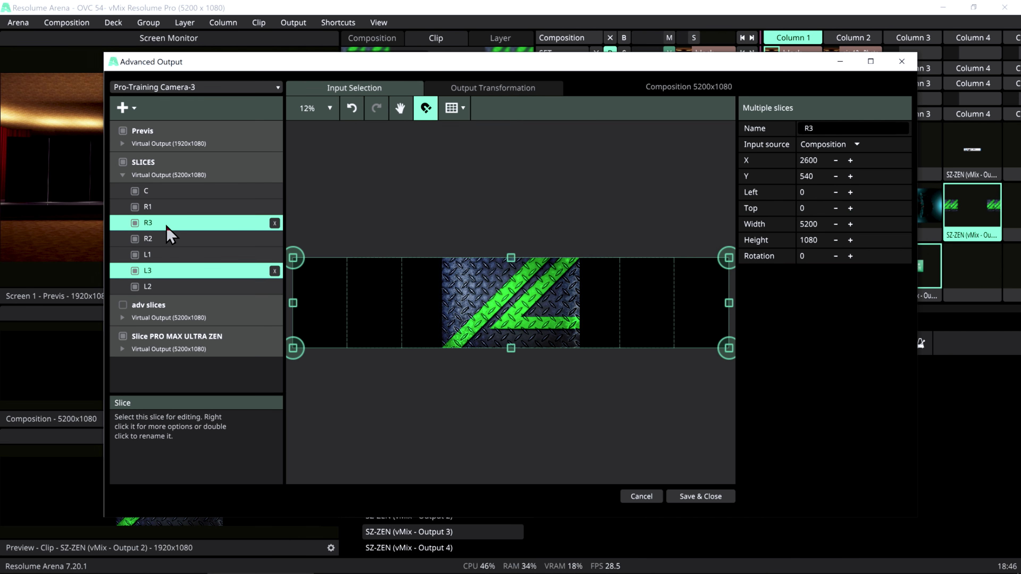
drag(166, 226, 166, 187)
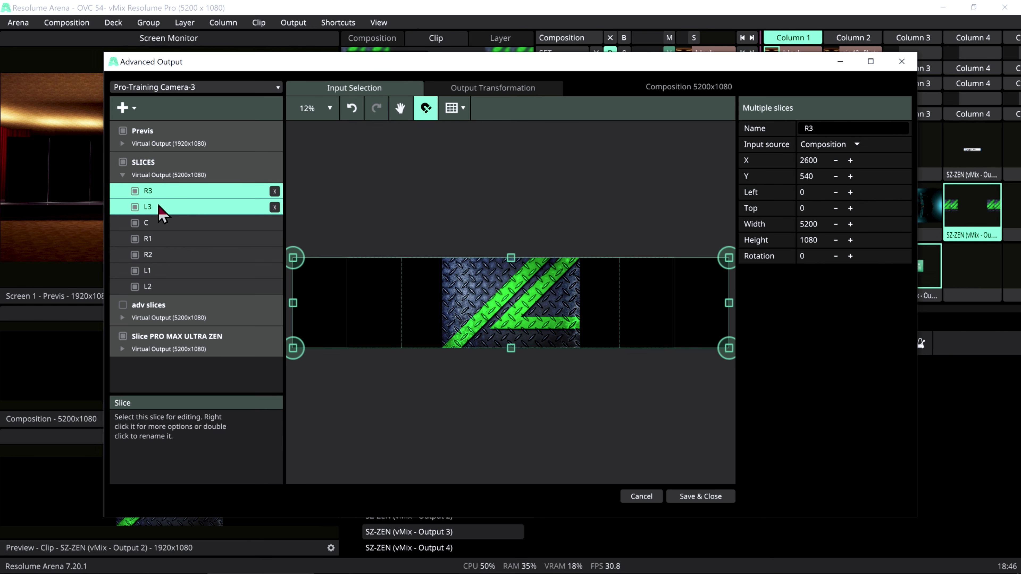
click(392, 222)
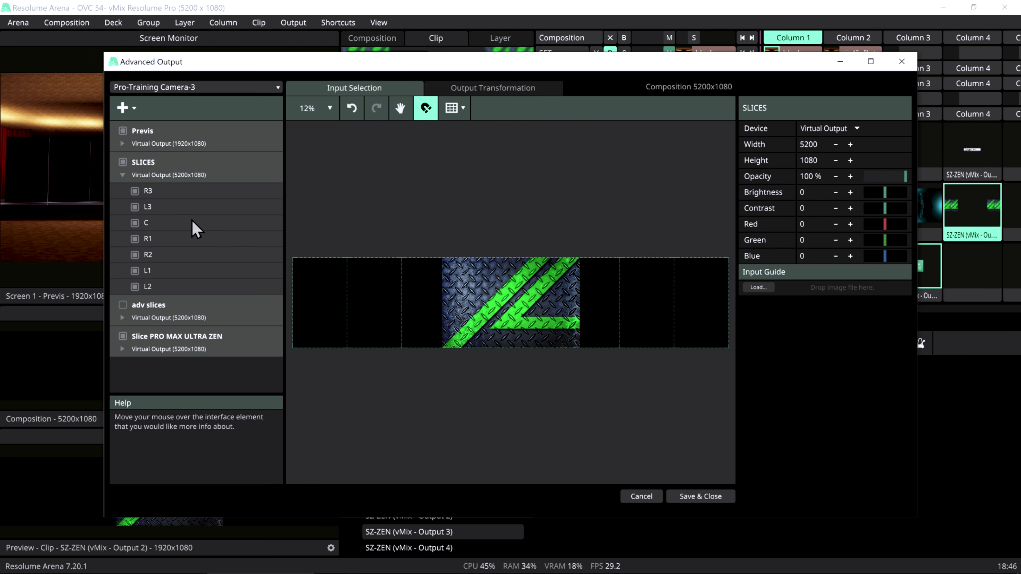
- Widen slices L3 and R3 of the SLICES screen to 1300 px each so they span both side panels
click(181, 208)
drag(347, 303, 396, 302)
click(185, 191)
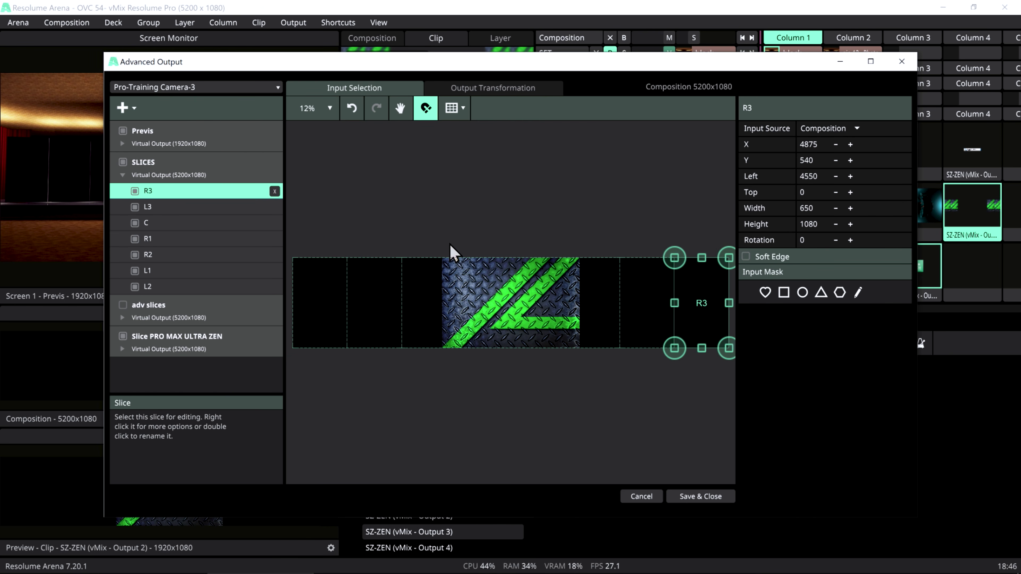
drag(671, 303, 620, 302)
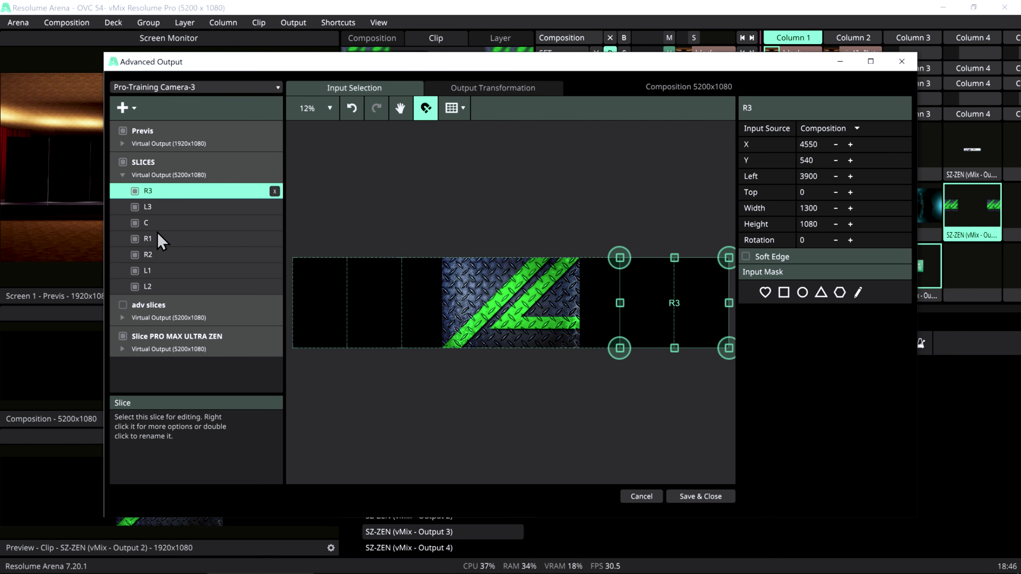
- Rename slice R3 as RW and slice L3 as LW
double_click(157, 192)
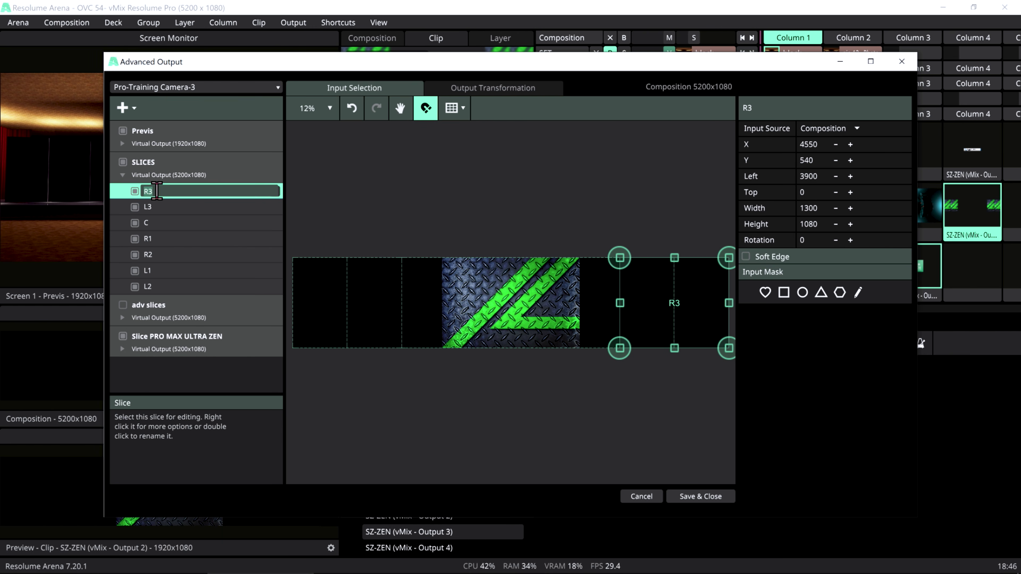
double_click(158, 207)
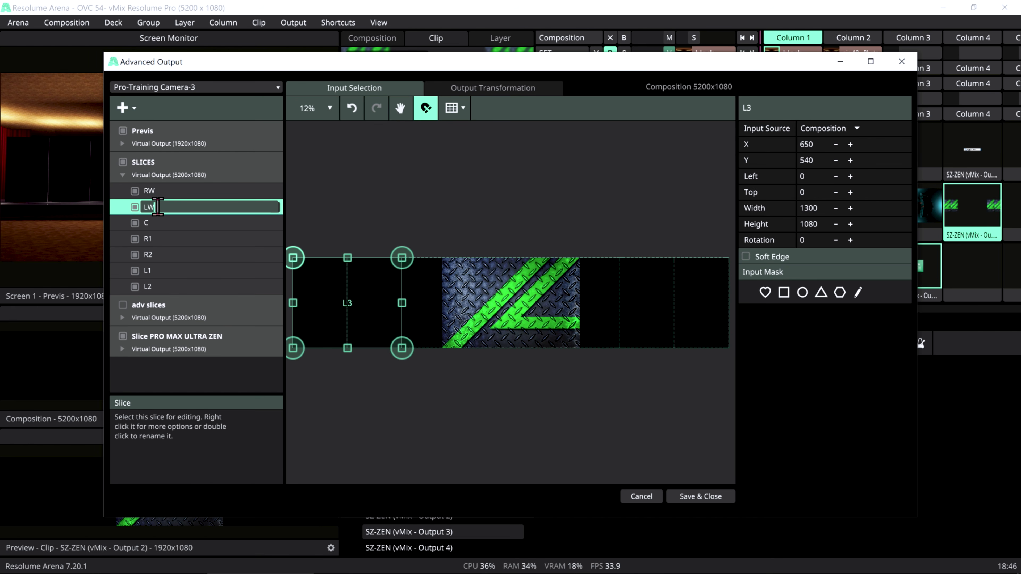
text(LW)
- Disable slices RW and LW in the SLICES screen and save the Advanced Output setup
click(165, 193)
ctrl+click(163, 207)
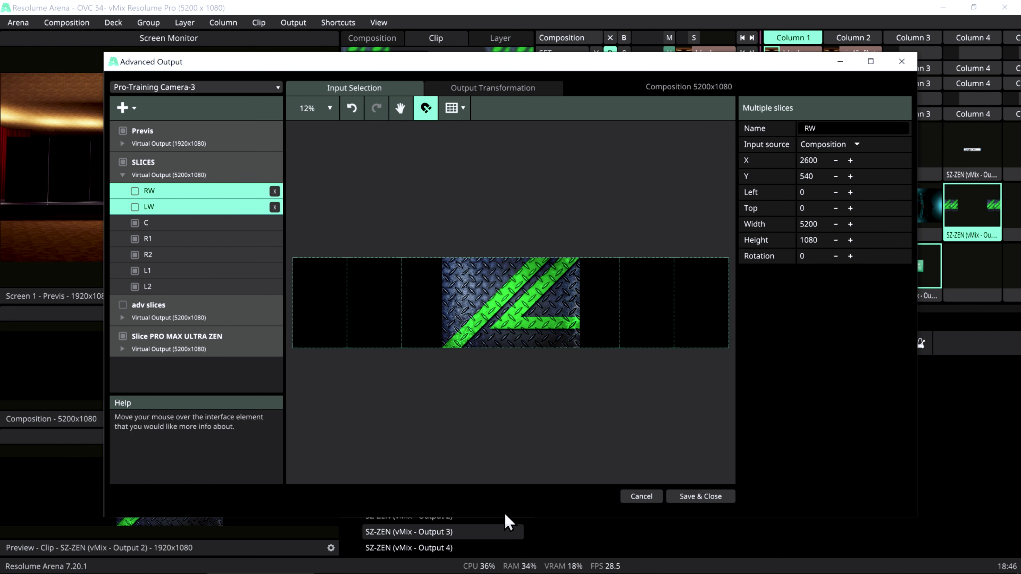
click(701, 497)
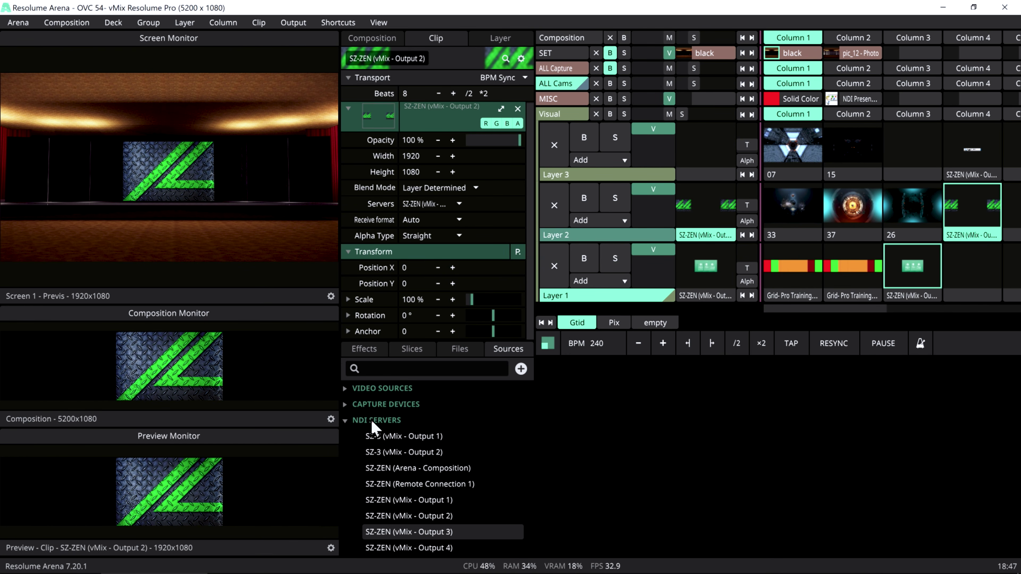
- Route the vMix - Output 2 clip in Layer 2 to slices RW and LW
click(413, 349)
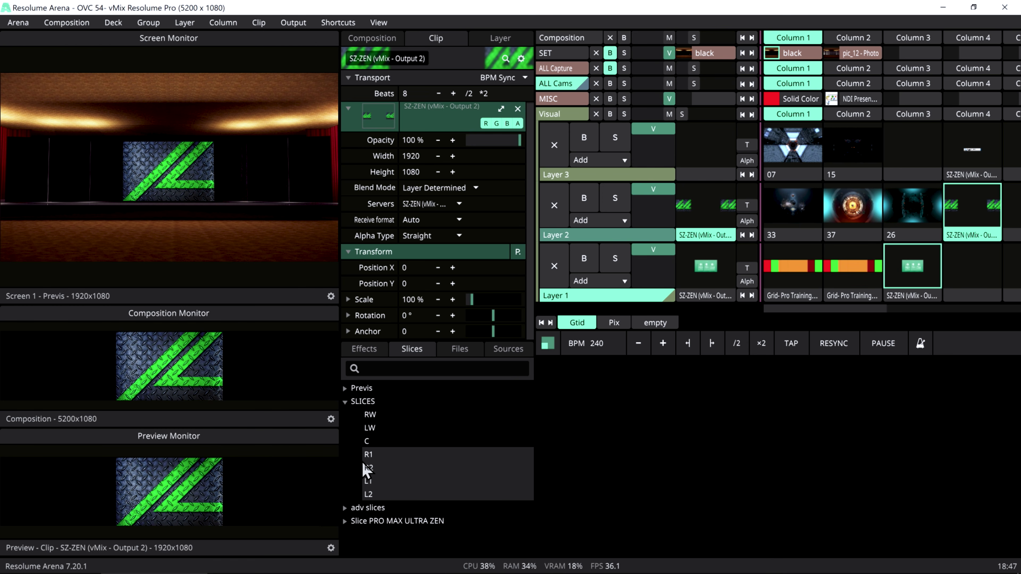
drag(378, 428, 370, 414)
click(977, 220)
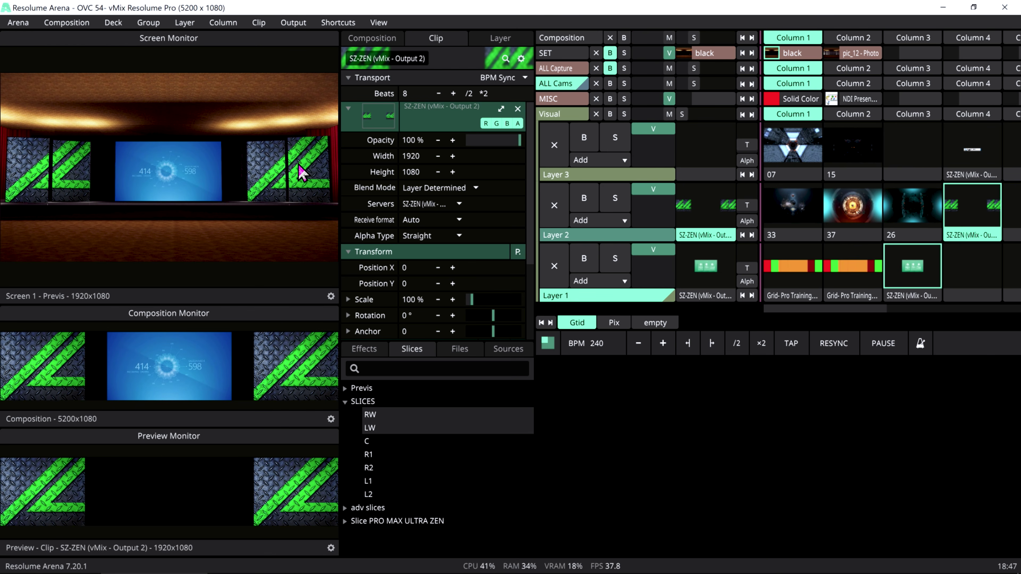
- Launch the vMix - Output 1 clip in Layer 1 and the vMix - Output 3 clip in Layer 3
click(914, 270)
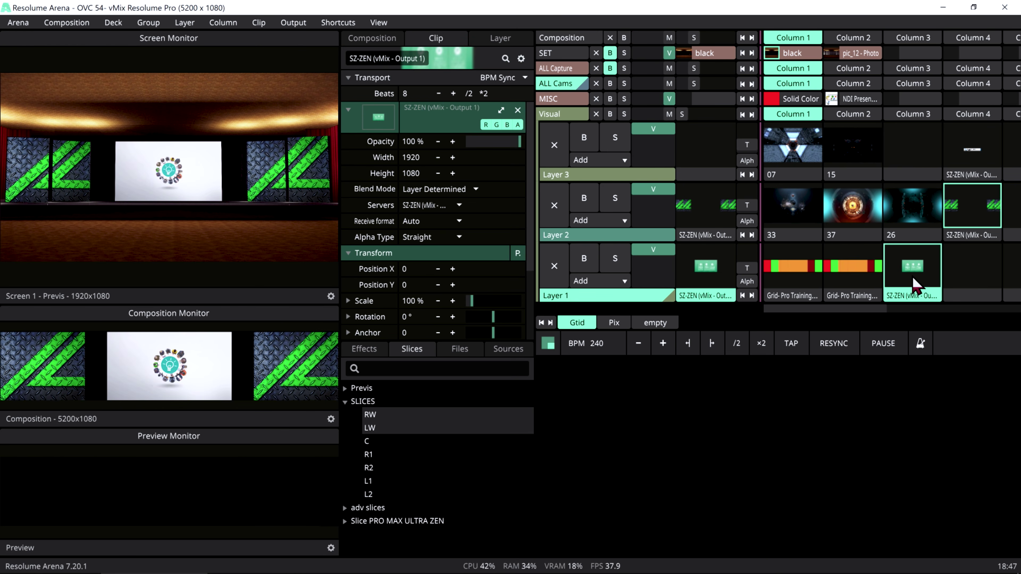
click(978, 158)
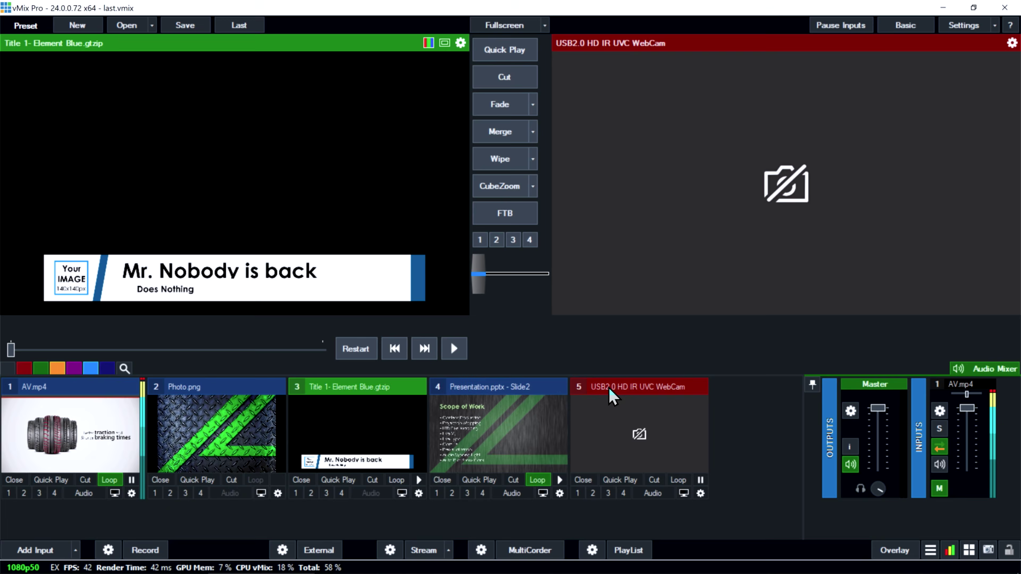
- Put the USB2.0 HD IR UVC WebCam input in vMix's preview, and add NDI source SZ-ZEN (vMix - Output 4) to Layer 1, Column 4 in Resolume Arena
click(609, 387)
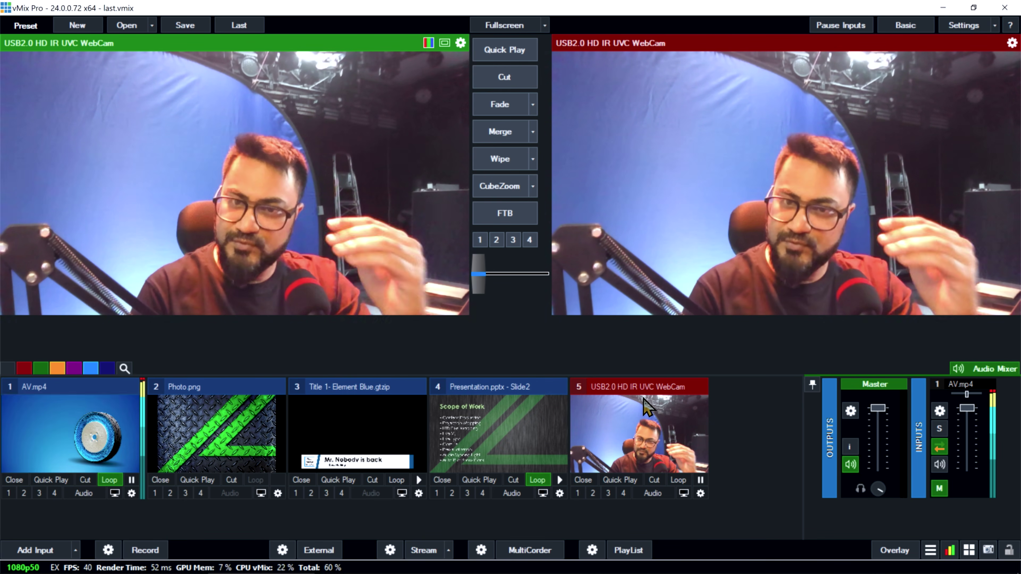
key(alt+Tab)
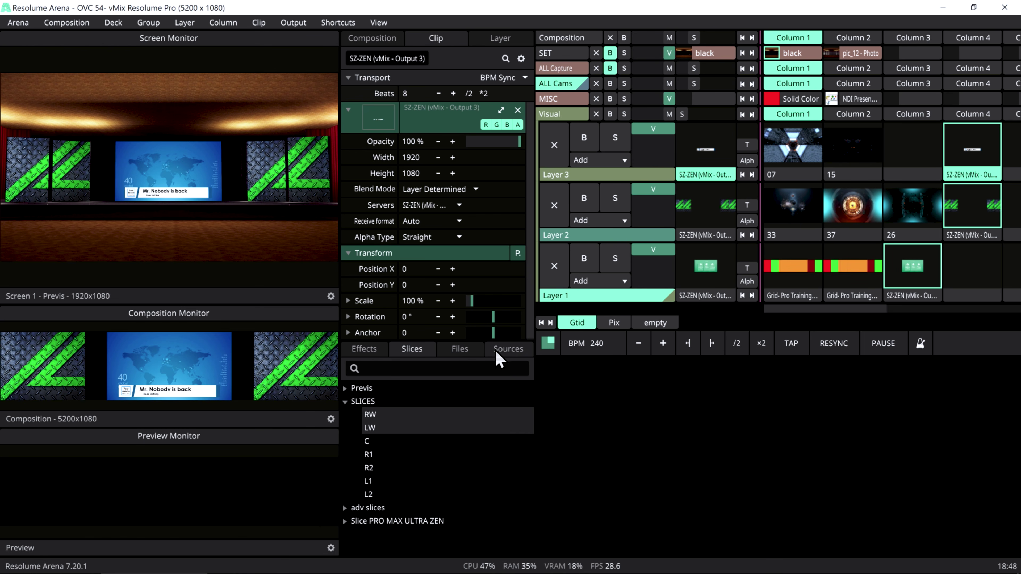
click(507, 349)
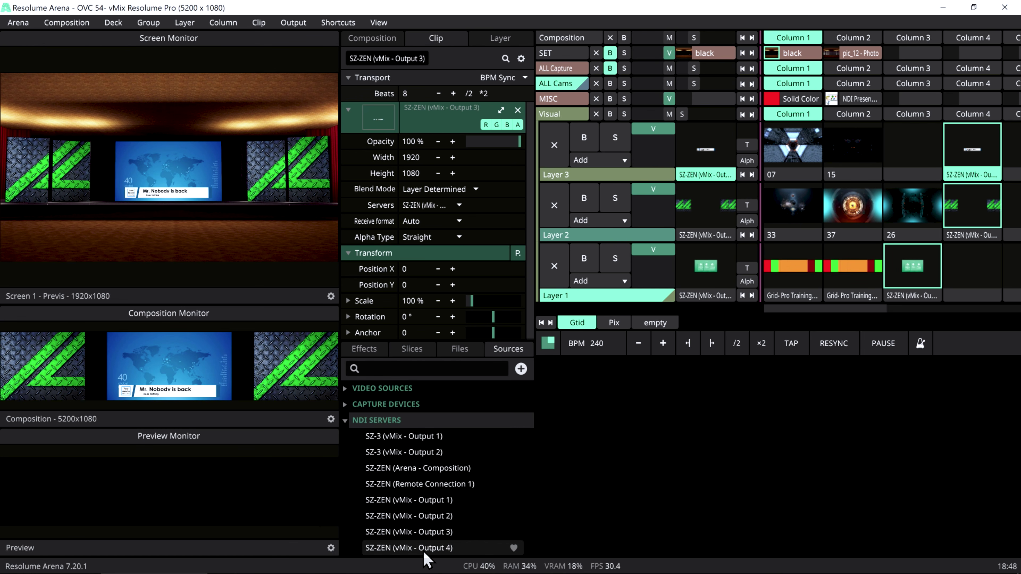
drag(424, 557, 982, 308)
- Switch to vMix, put AV.mp4 on the program output, and return to Resolume Arena to check the vMix - Output 4 clip
key(alt+Tab)
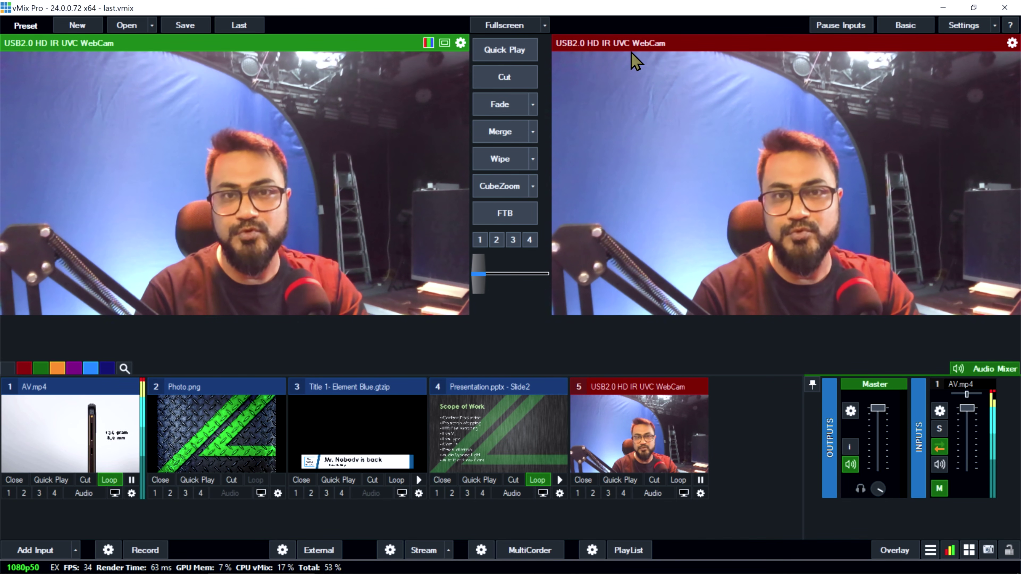
click(44, 390)
click(44, 391)
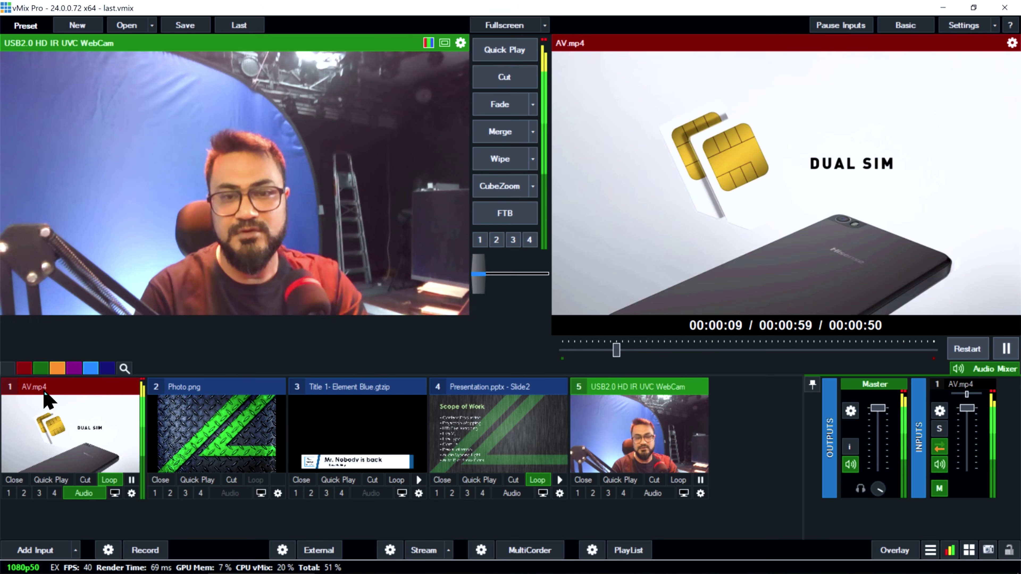
key(alt+Tab)
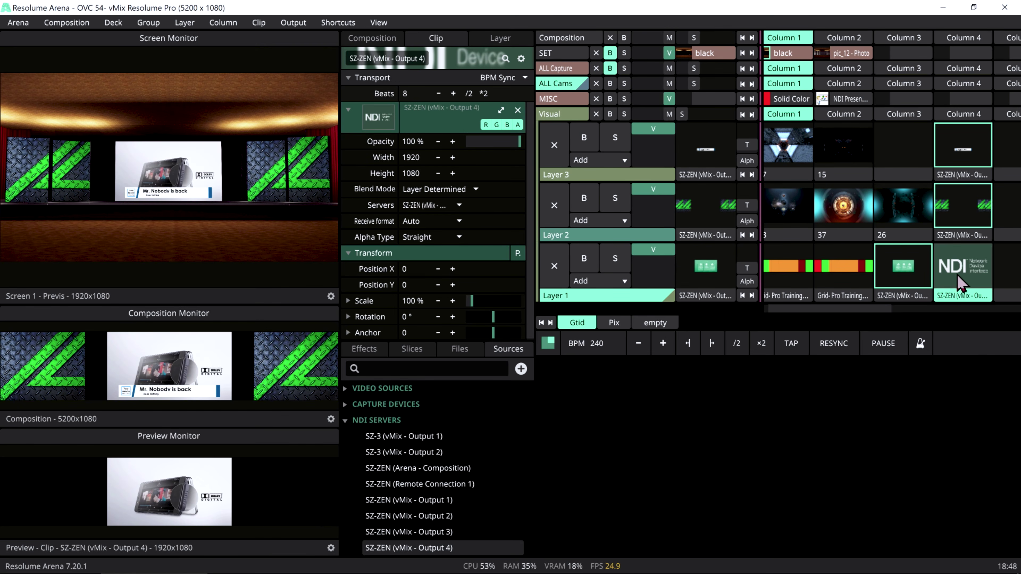
- Switch to vMix, put the USB2.0 HD IR UVC WebCam input on the program output, and return to Resolume Arena
key(alt+Tab)
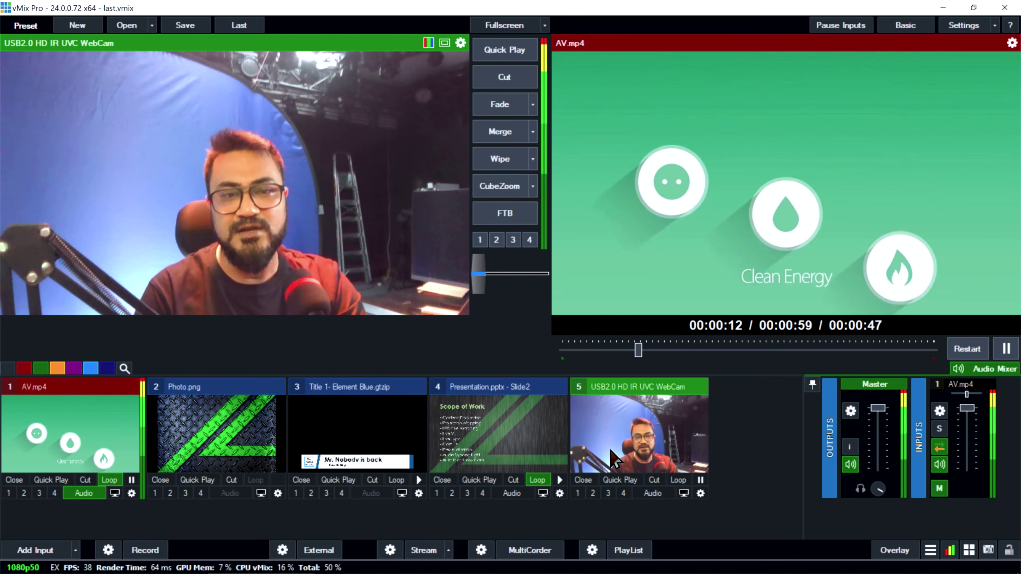
click(633, 392)
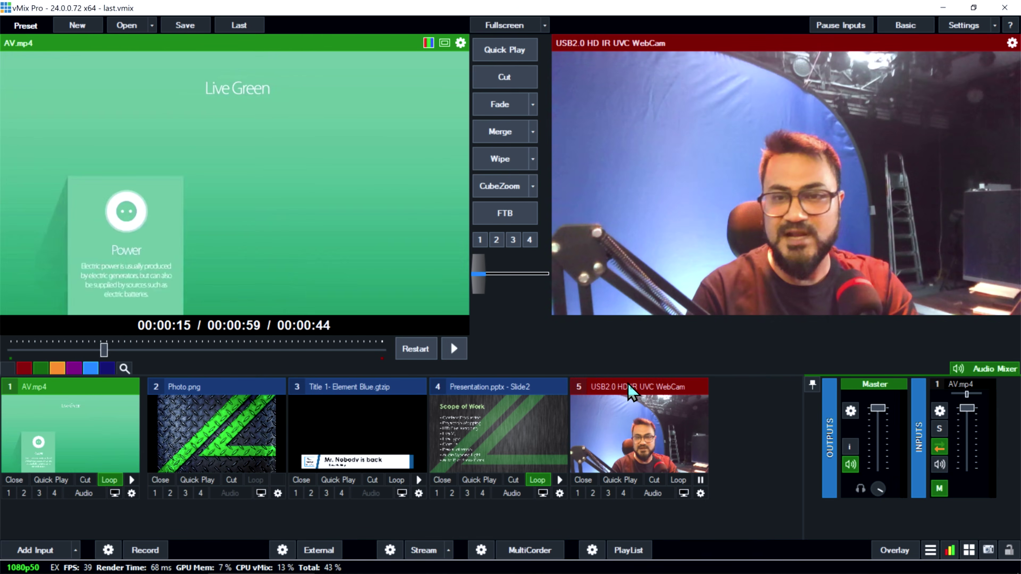
key(alt+Tab)
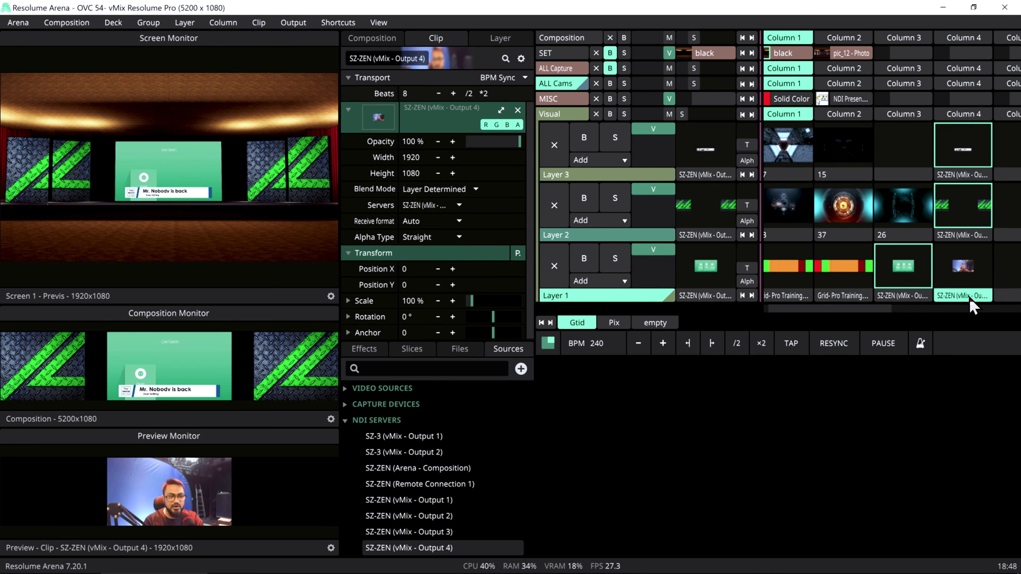
- Launch the vMix - Output 4 clip in Layer 1 and route it to slice C
scroll(967, 306, right, 2)
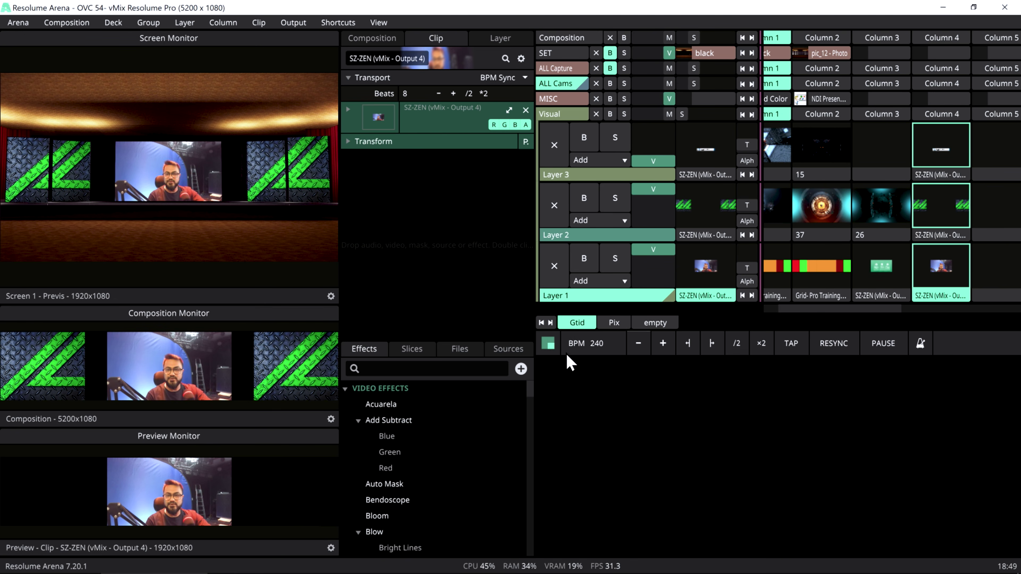
click(406, 350)
drag(374, 450, 943, 284)
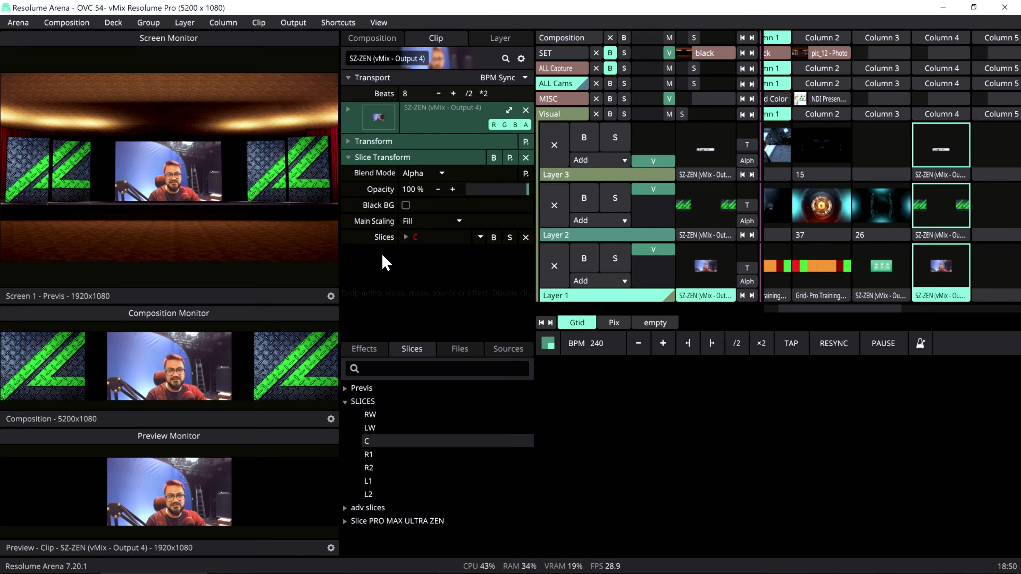
- Set the vMix - Output 4 clip's transform to 186.2 % scale and Position Y -218
click(367, 141)
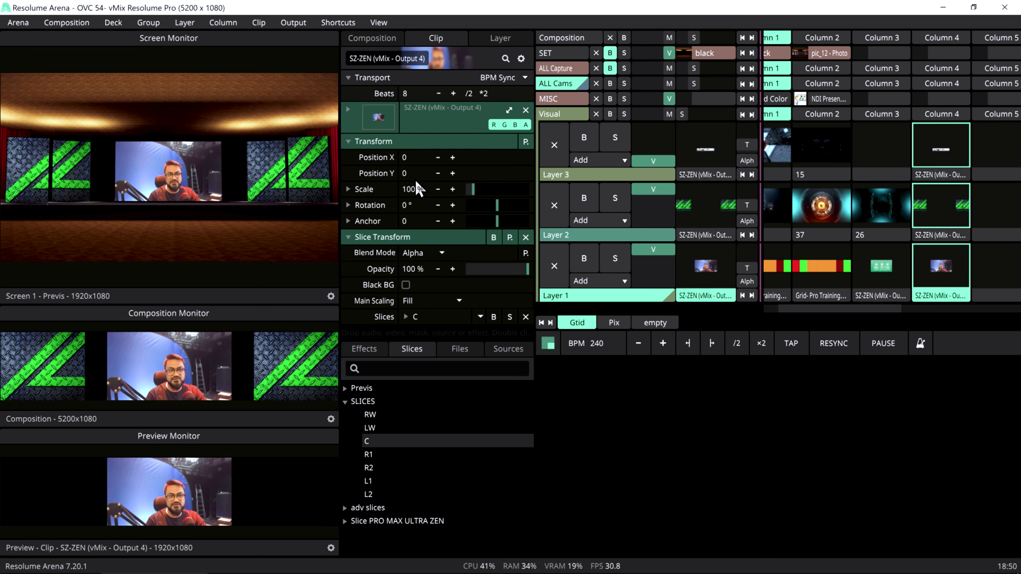
drag(464, 197, 525, 201)
drag(392, 173, 181, 190)
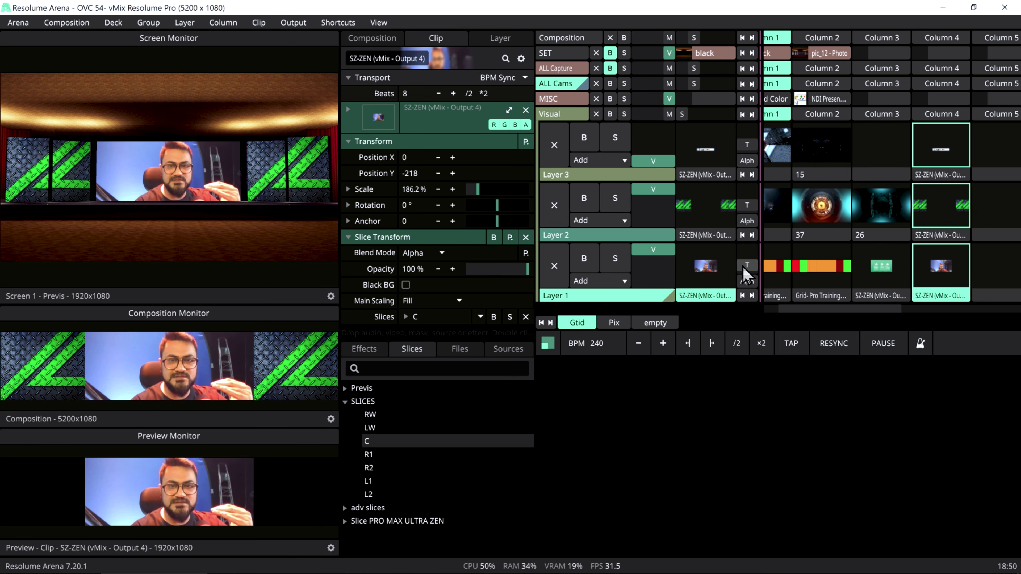
- Launch the vMix - Output 1 clip in Layer 1
click(878, 271)
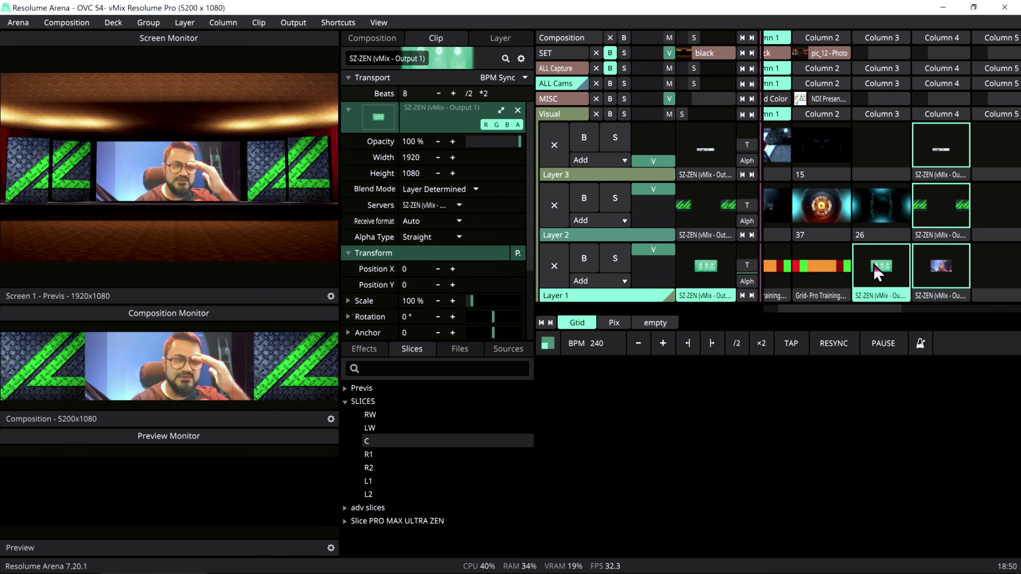